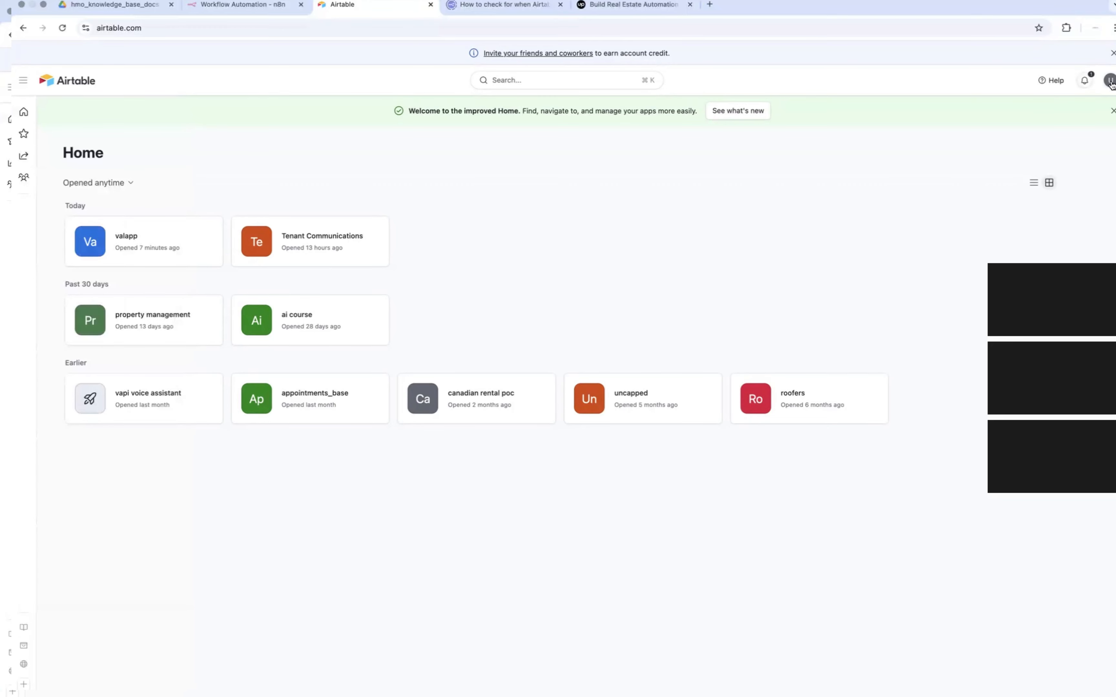
Step: View the account overview and the roofer leads workspace settings, and return to the Airtable home page
click(1110, 80)
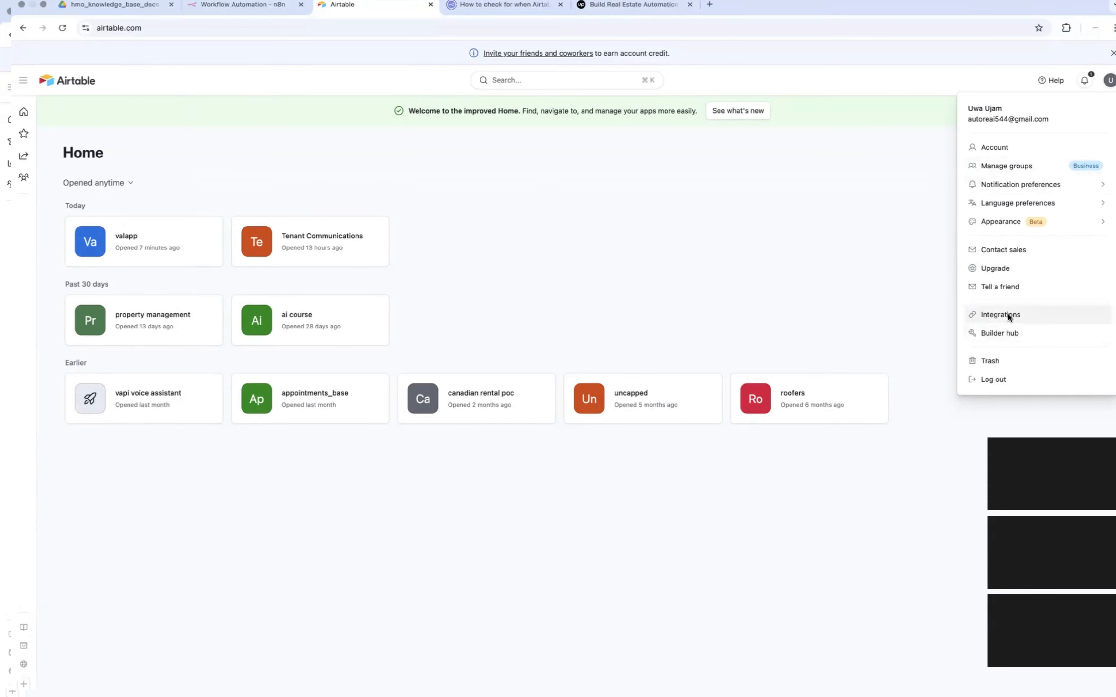
click(994, 148)
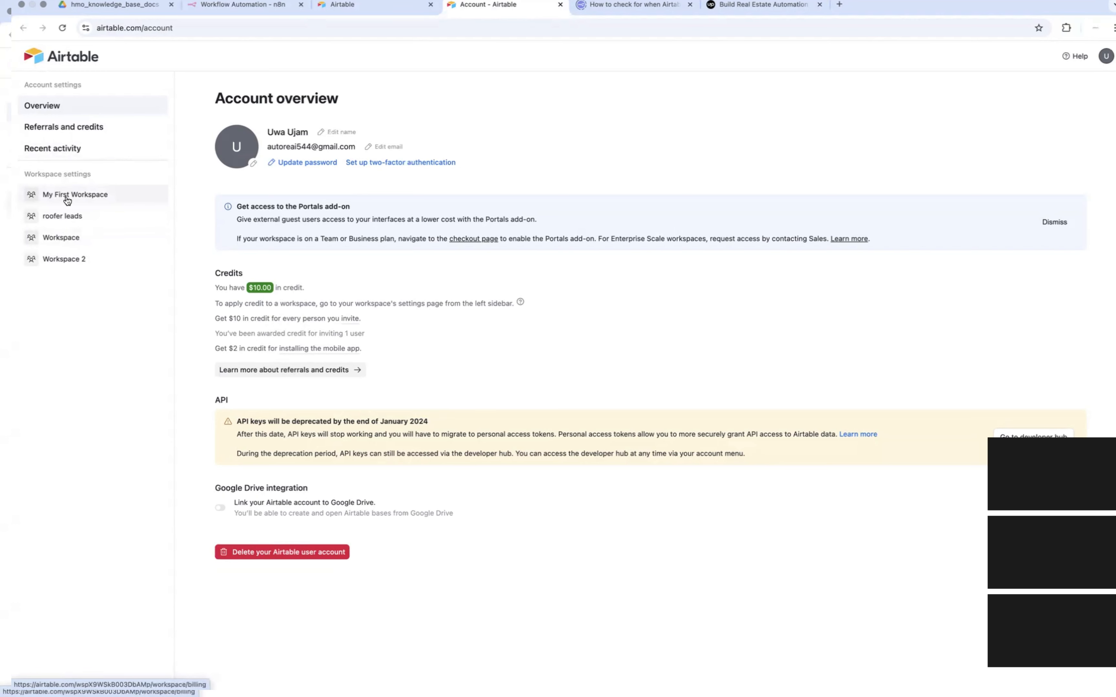
click(64, 216)
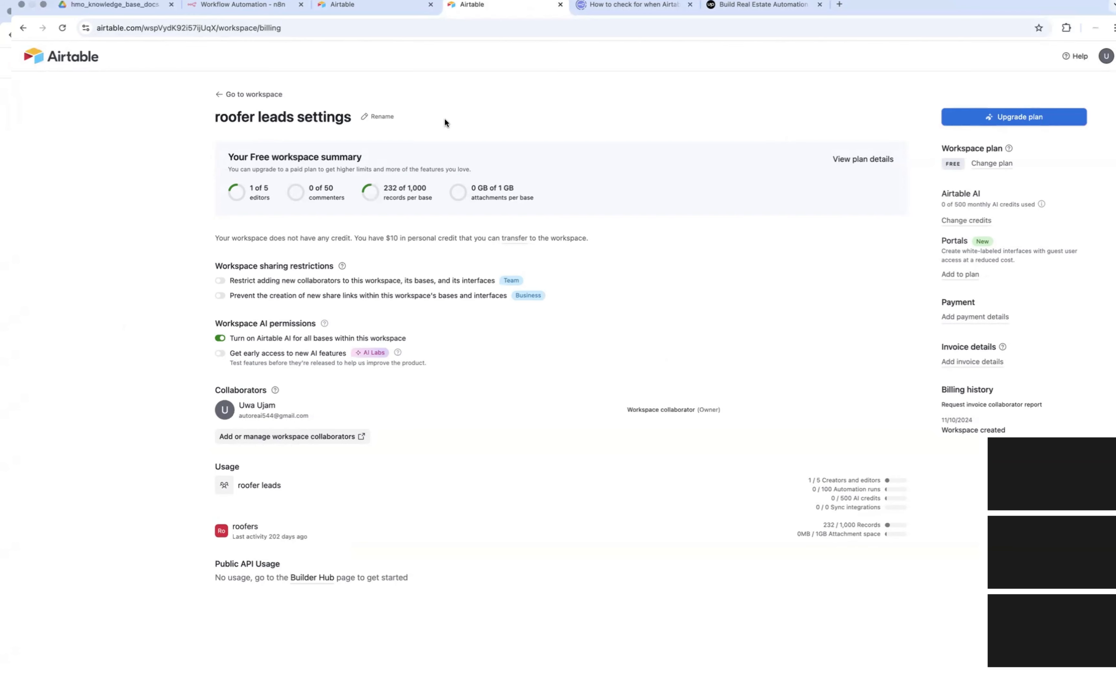
click(34, 54)
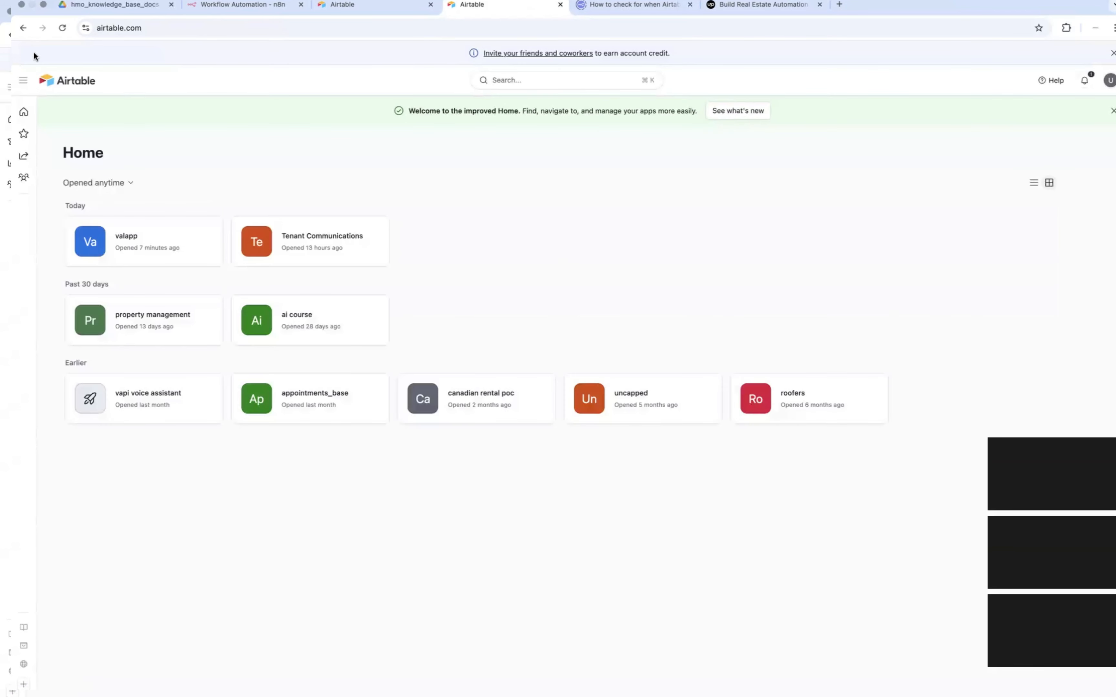
mouse_move(21, 118)
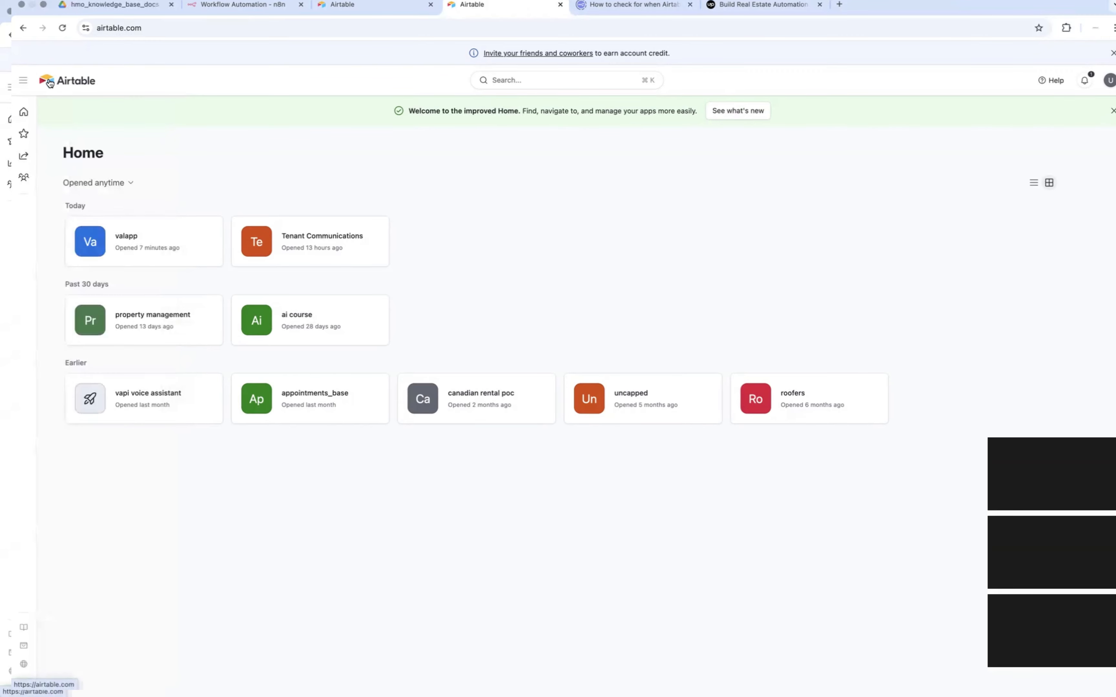
mouse_move(21, 175)
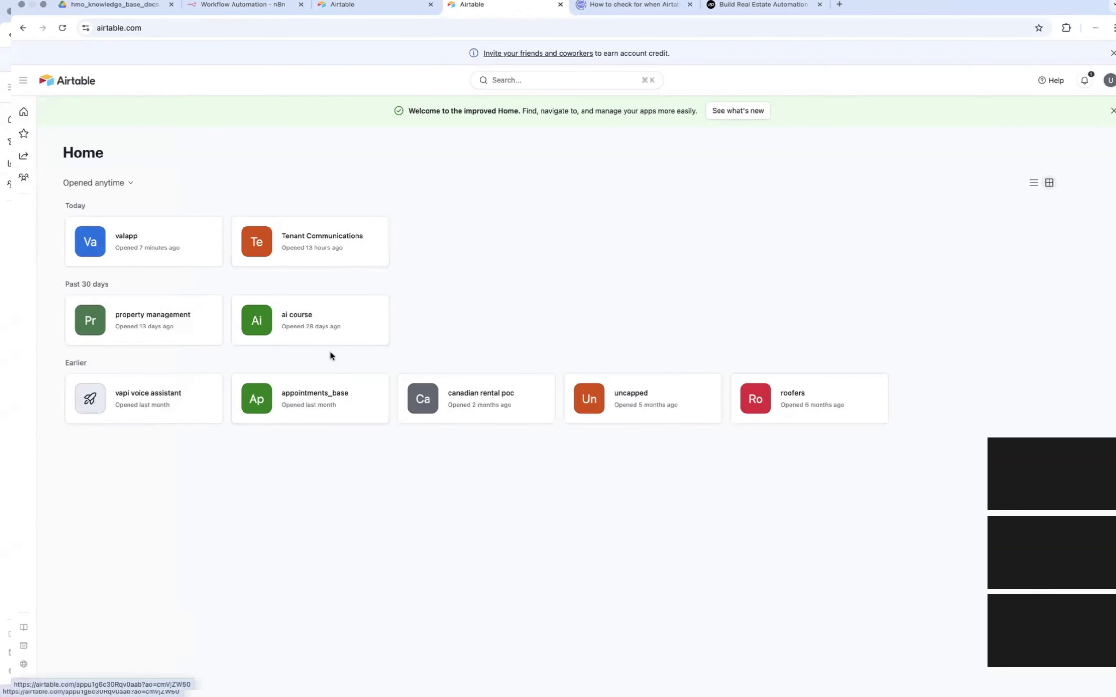
mouse_move(208, 318)
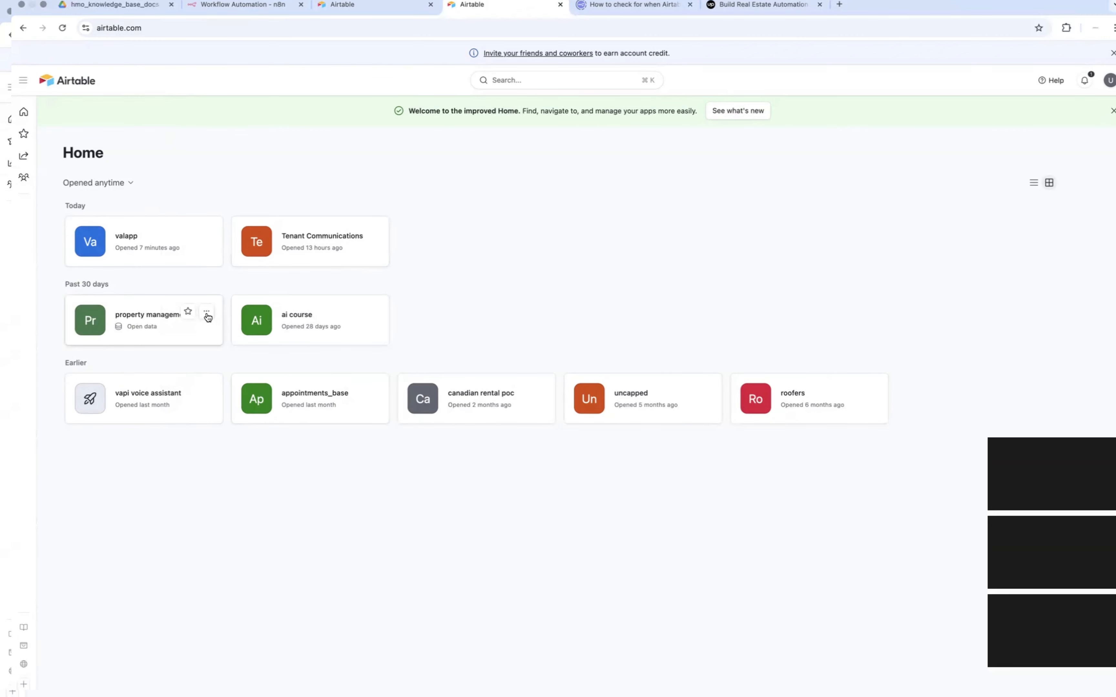
click(208, 317)
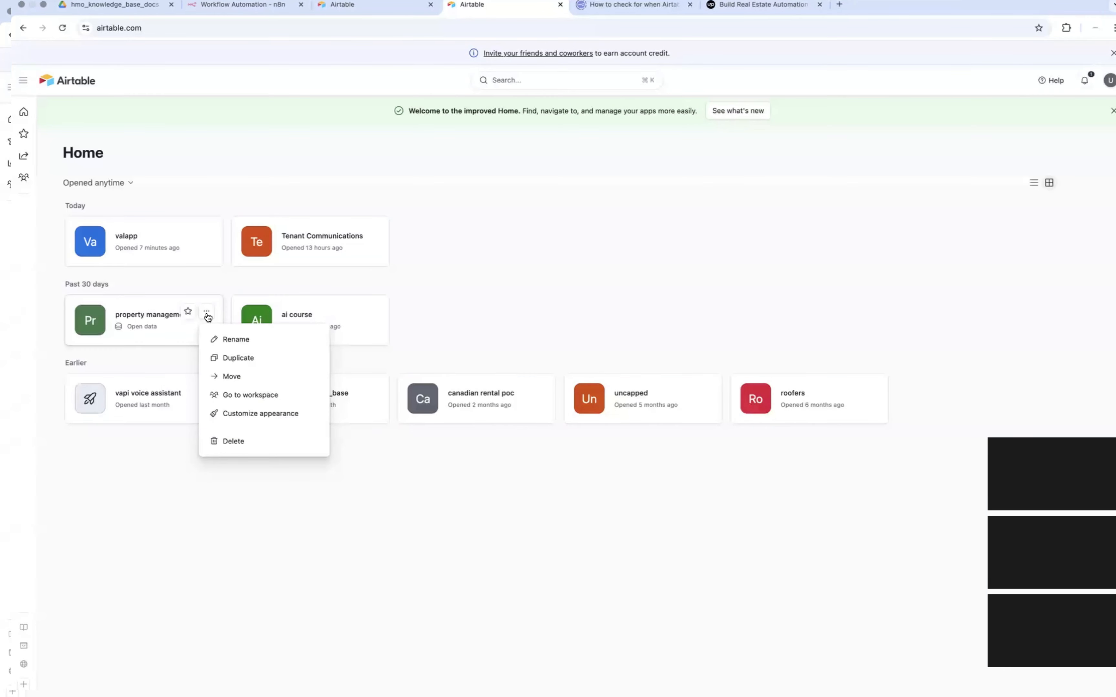
click(508, 284)
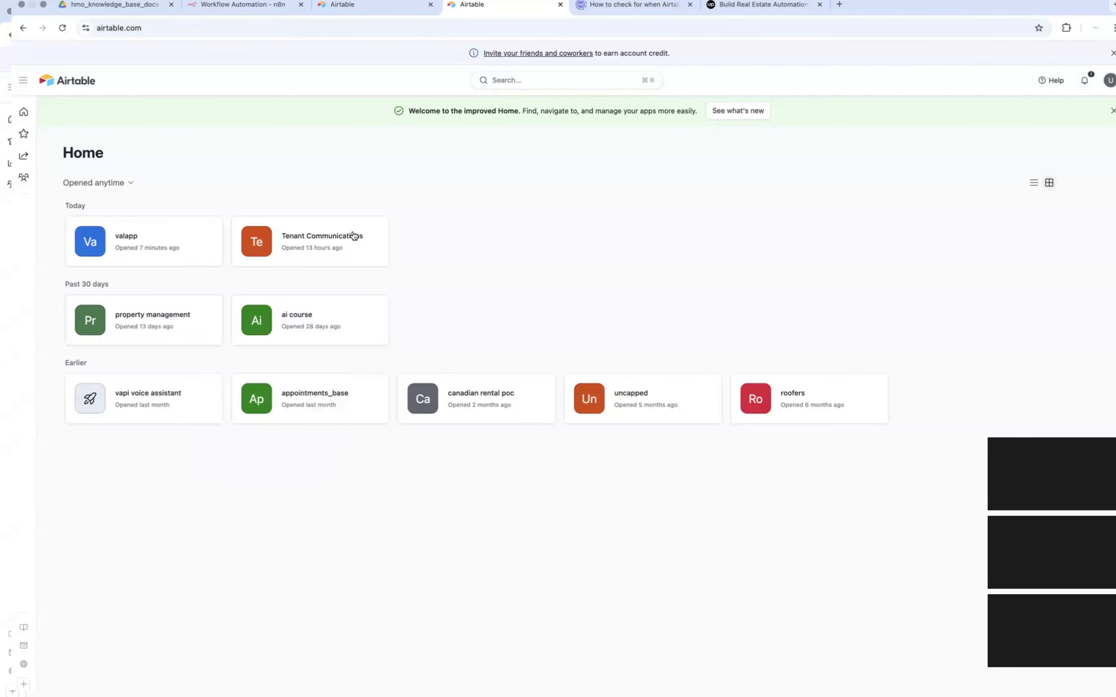
click(23, 80)
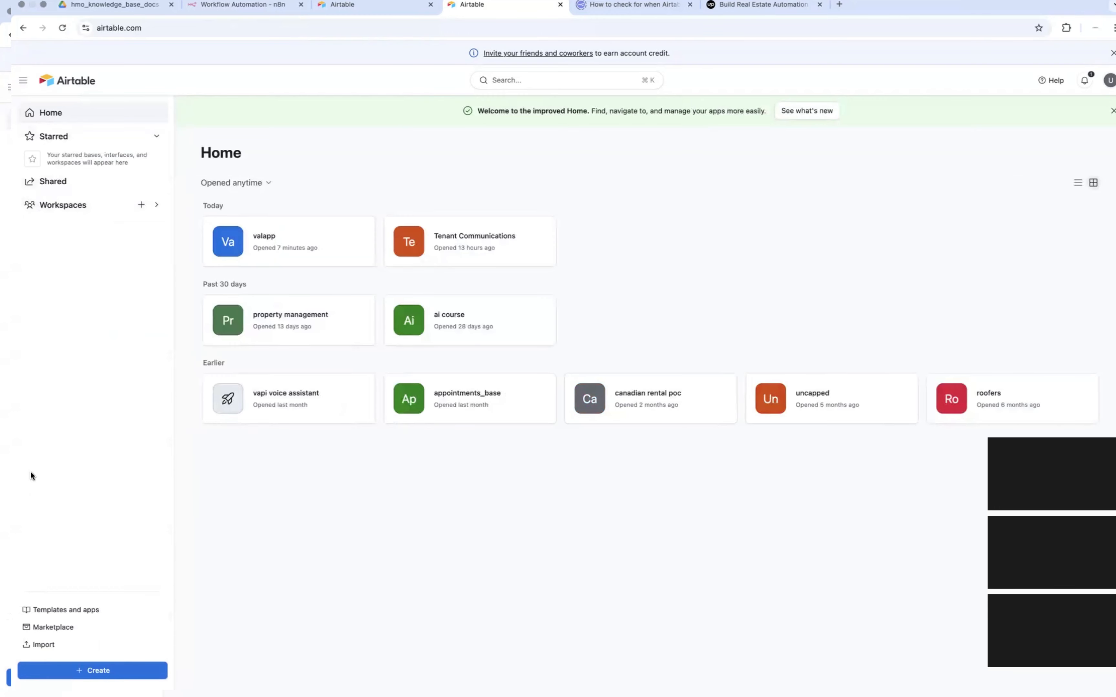
click(60, 671)
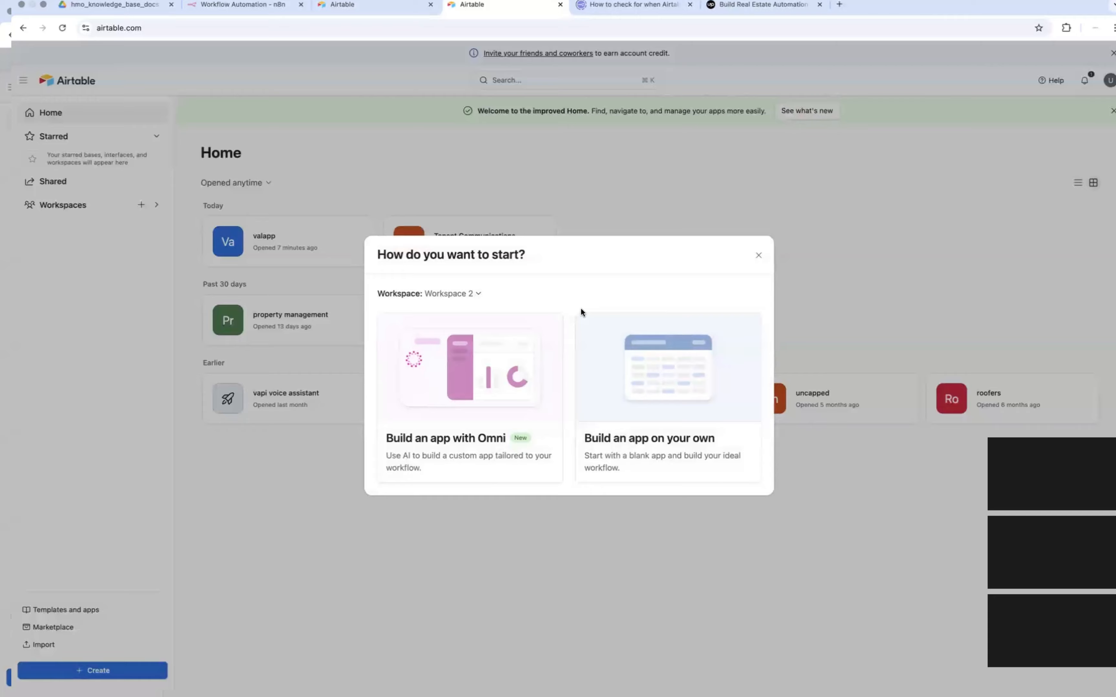
click(759, 255)
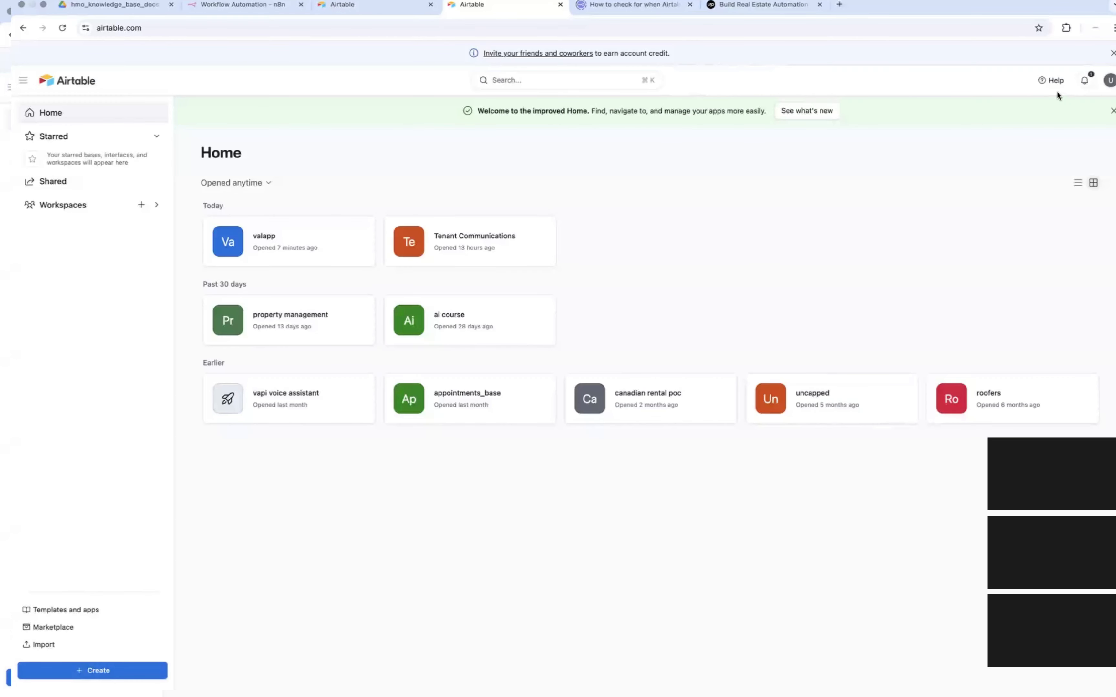
Step: Review the account's connected accounts and third-party integrations, and close the Integrations dialog
click(1111, 81)
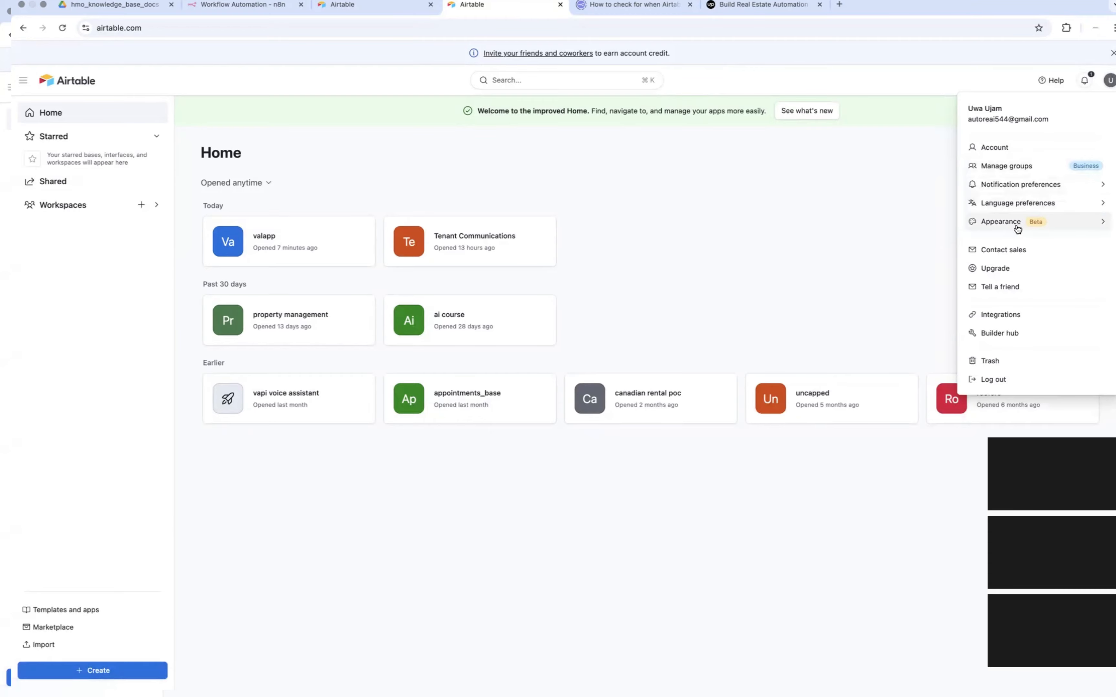
click(1012, 315)
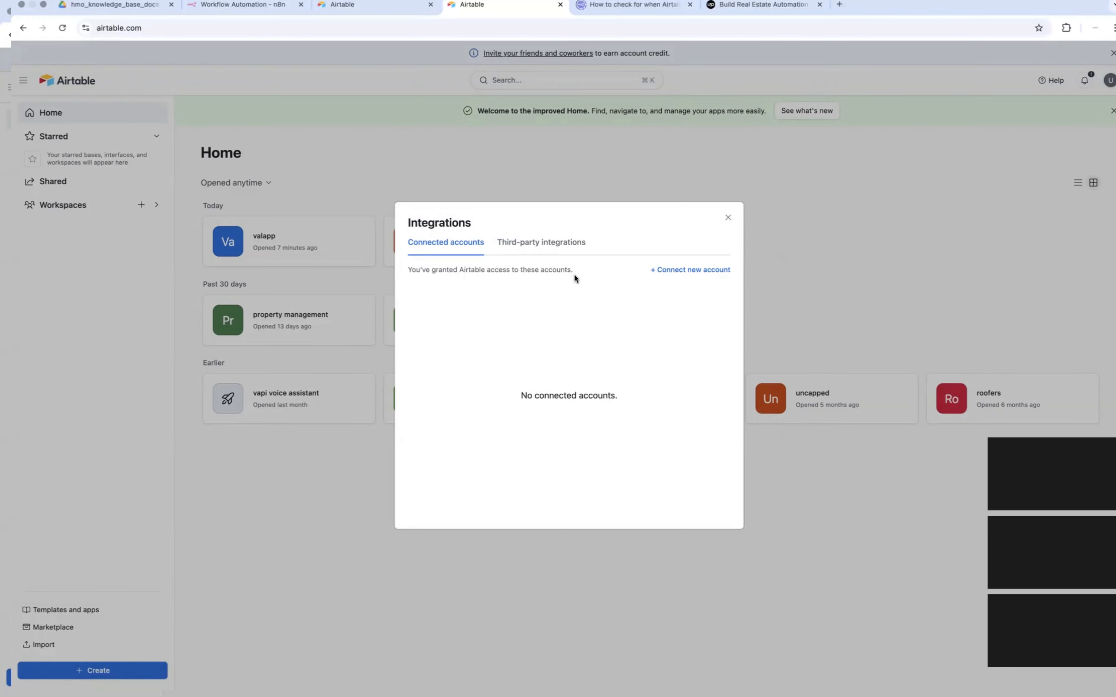
click(552, 245)
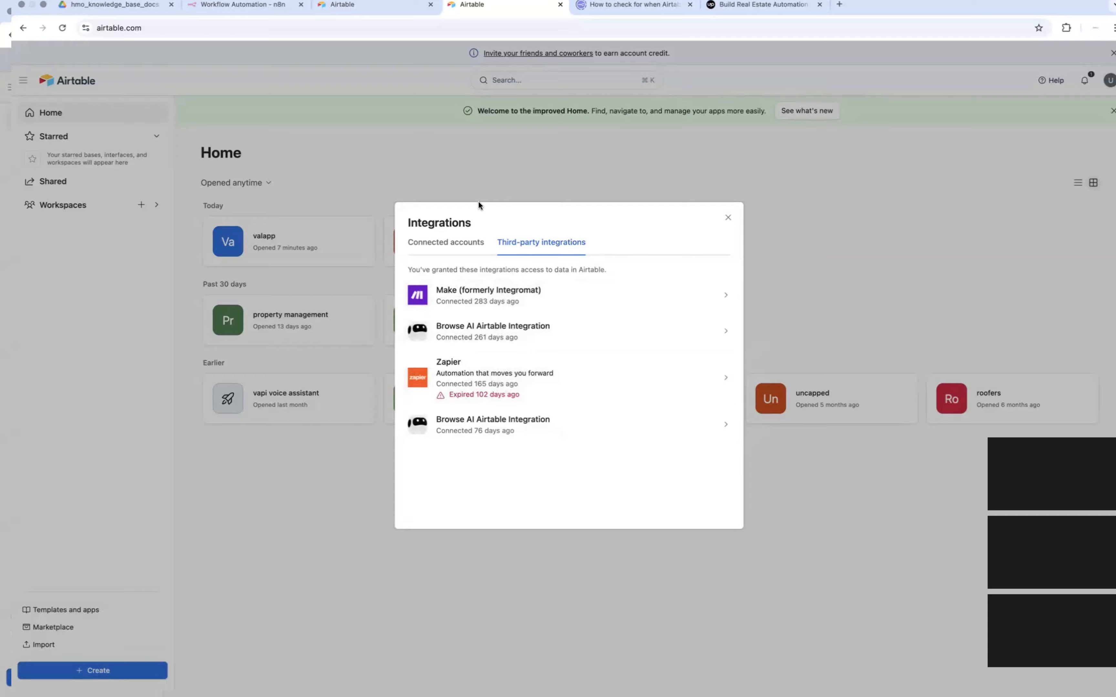
click(728, 218)
Step: Open the Builder Hub and view its list of personal access tokens
click(1112, 81)
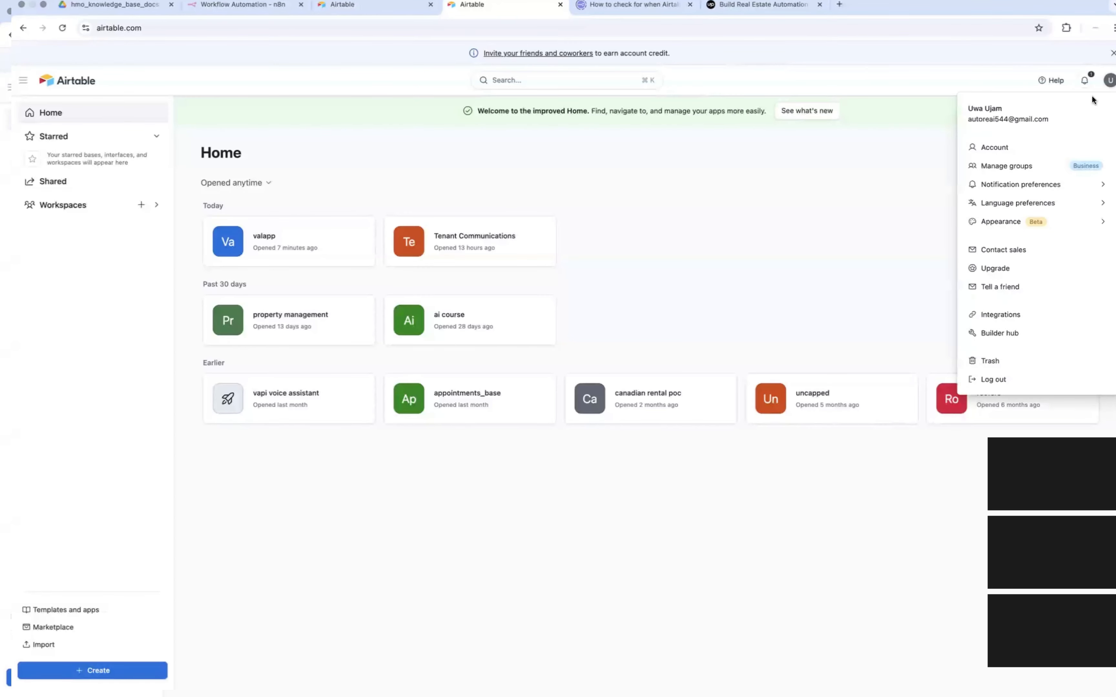
click(1005, 334)
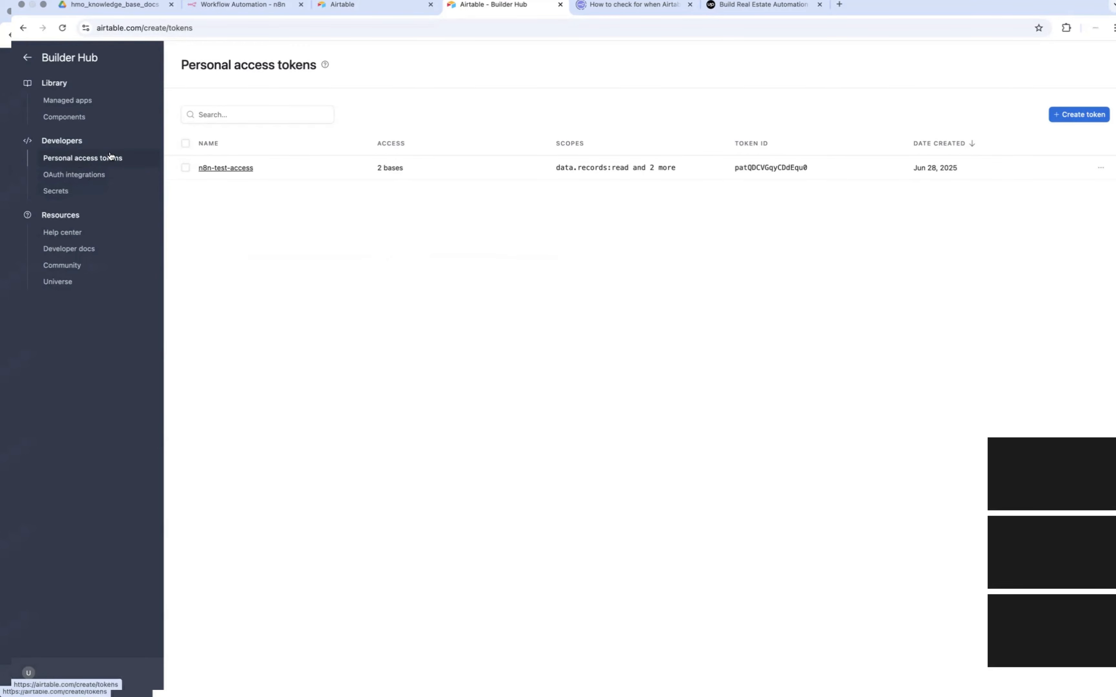
click(94, 162)
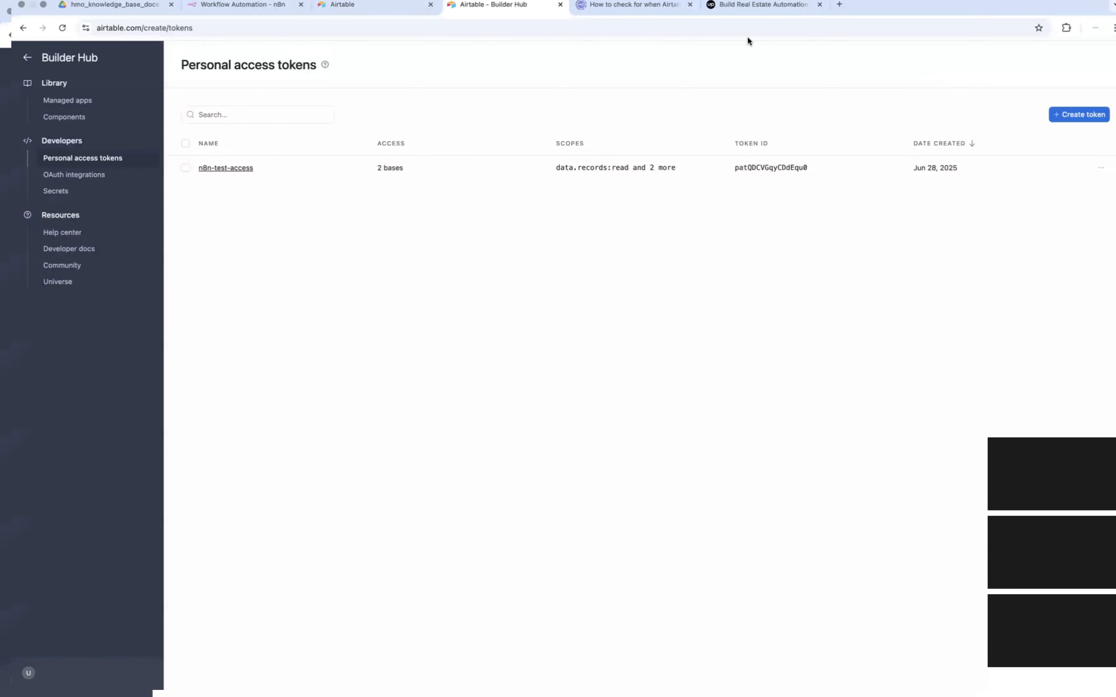
Step: Switch to the n8n workflow editor and read the build steps in the real estate automation project brief
click(253, 7)
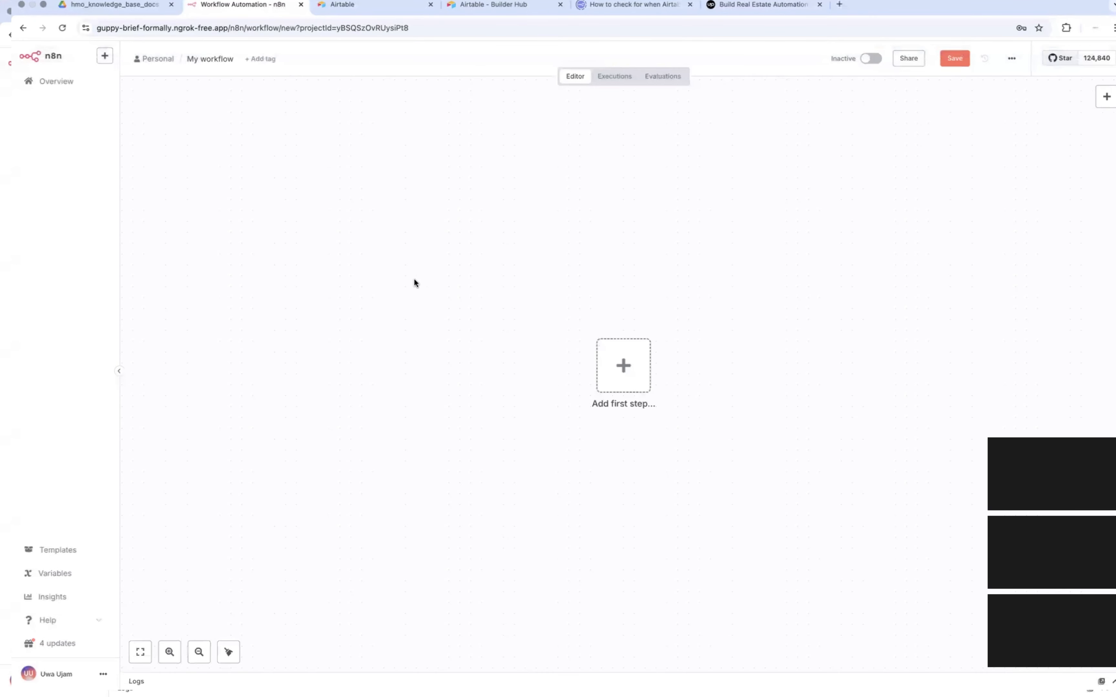
key(super+Tab)
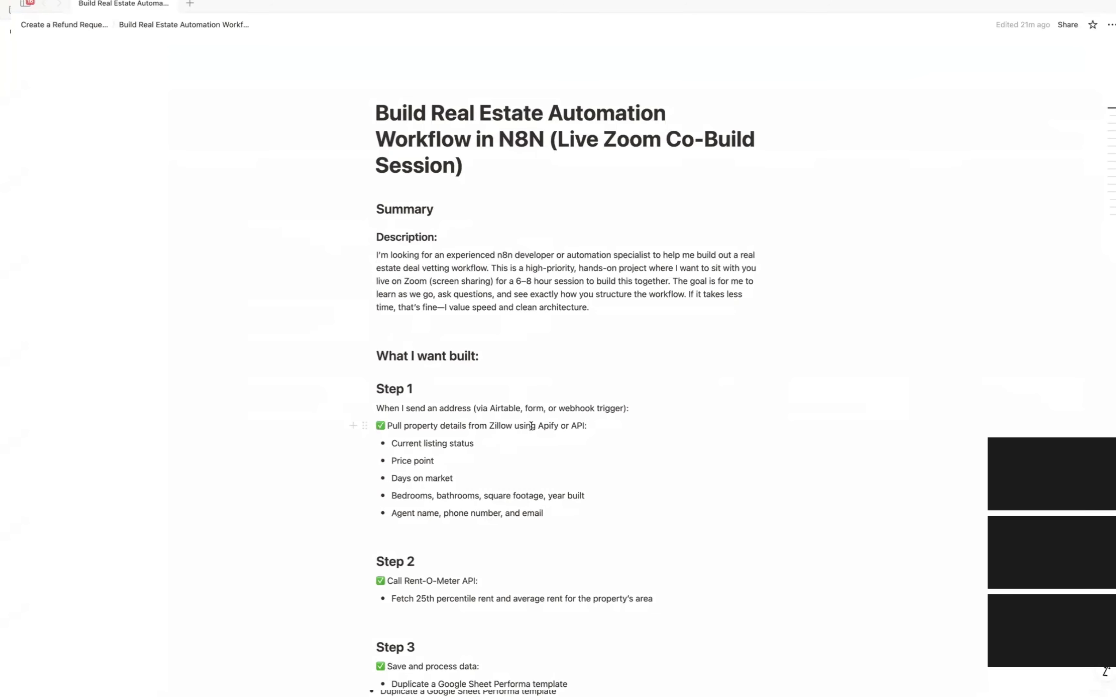
scroll(531, 426, down, 5)
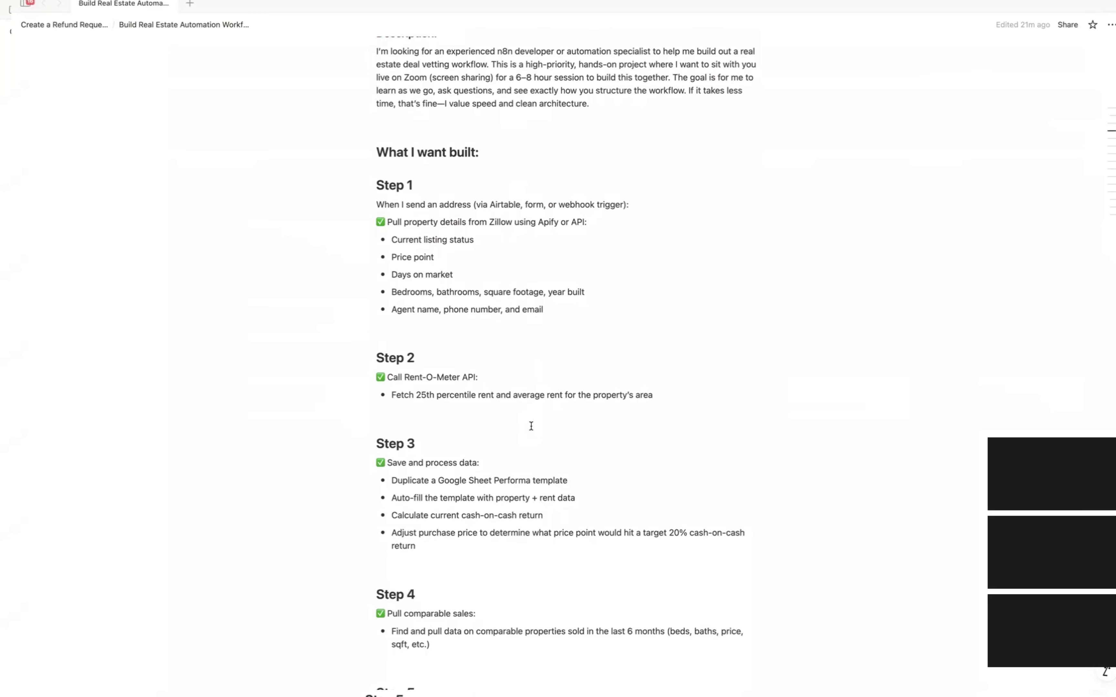
key(ctrl+Right)
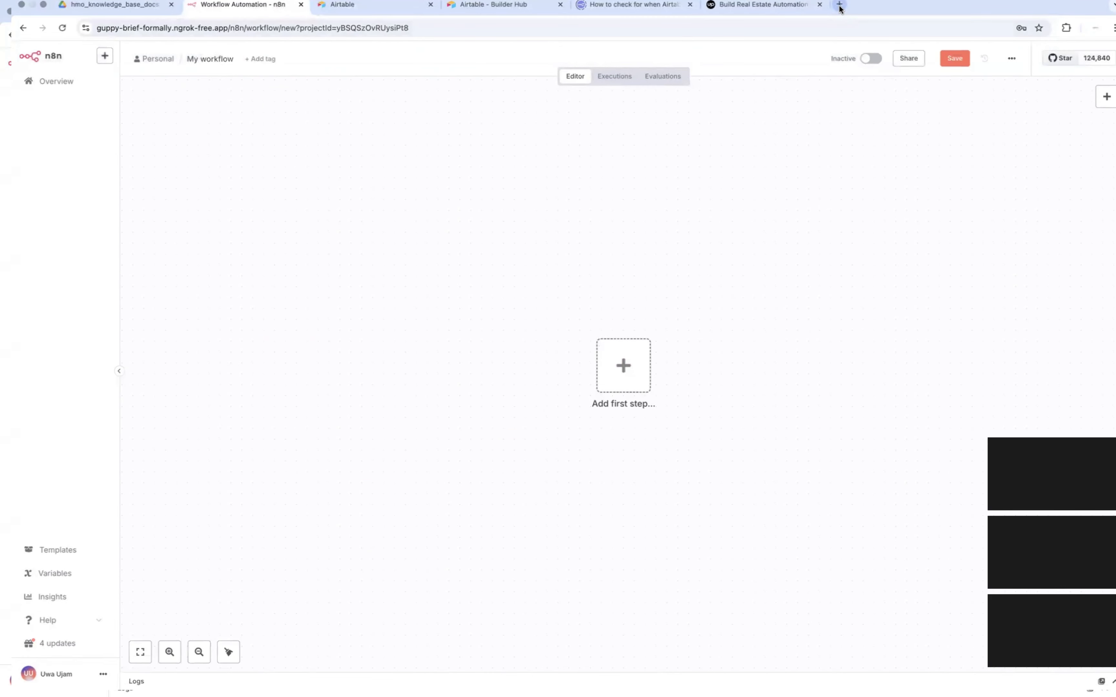
Step: Open the Tally dashboard at tally.so in a new browser tab and create a new form
click(839, 5)
text(tally.so)
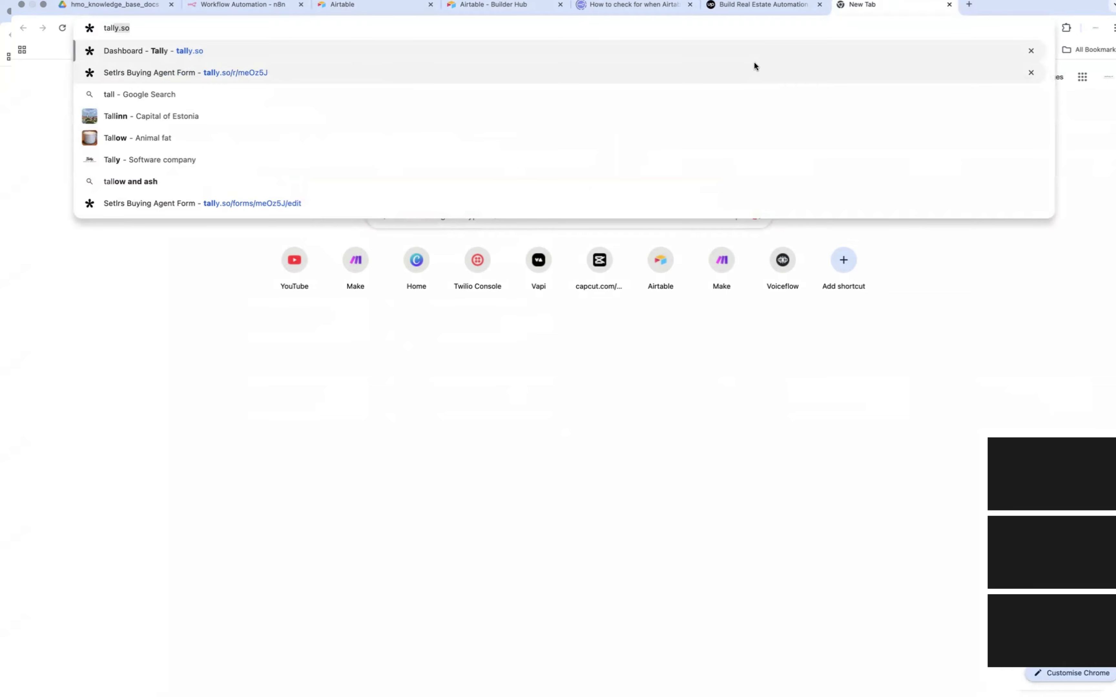
key(Return)
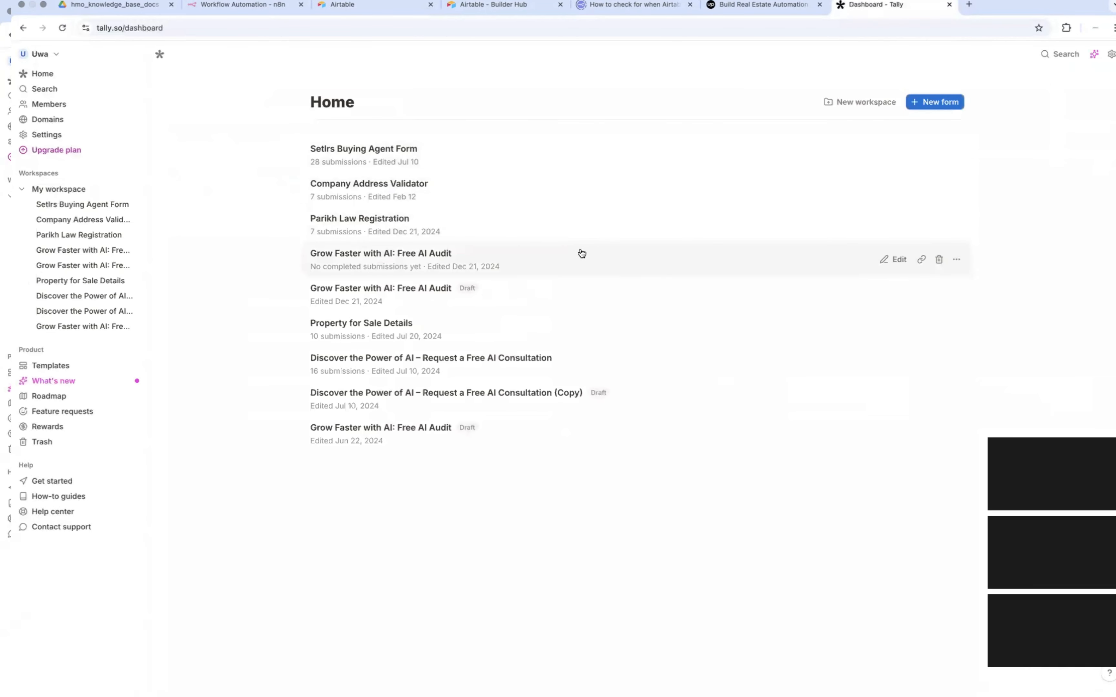
click(933, 104)
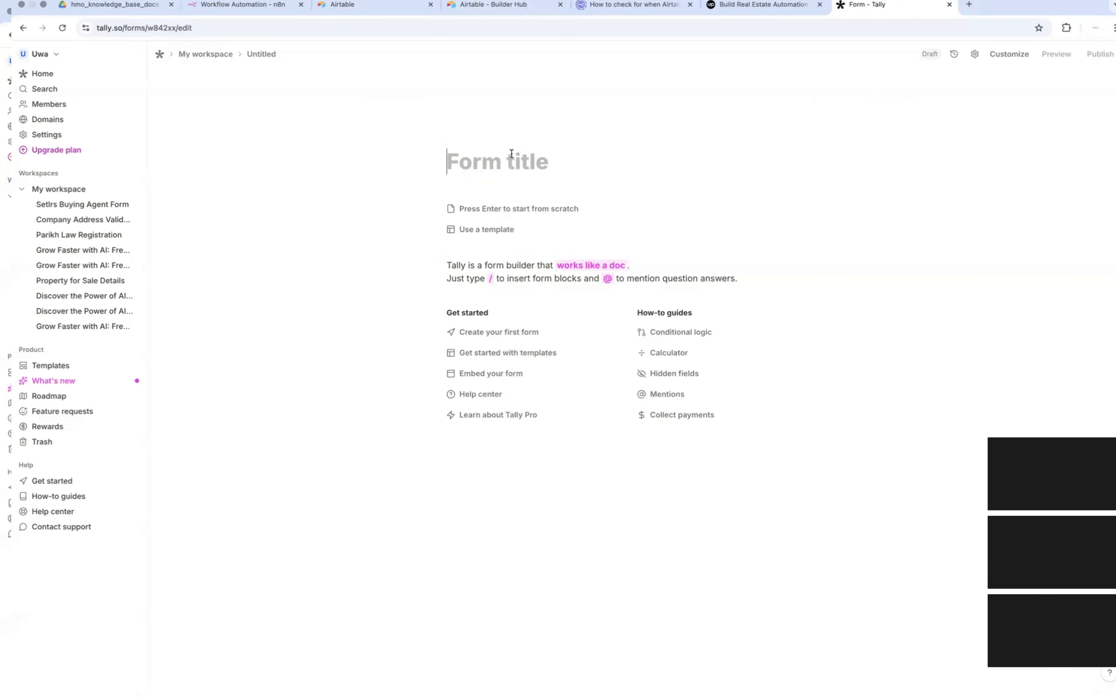
Step: Title the form "Real Estate Deal Vetting" and start it from scratch
text(Real Esta)
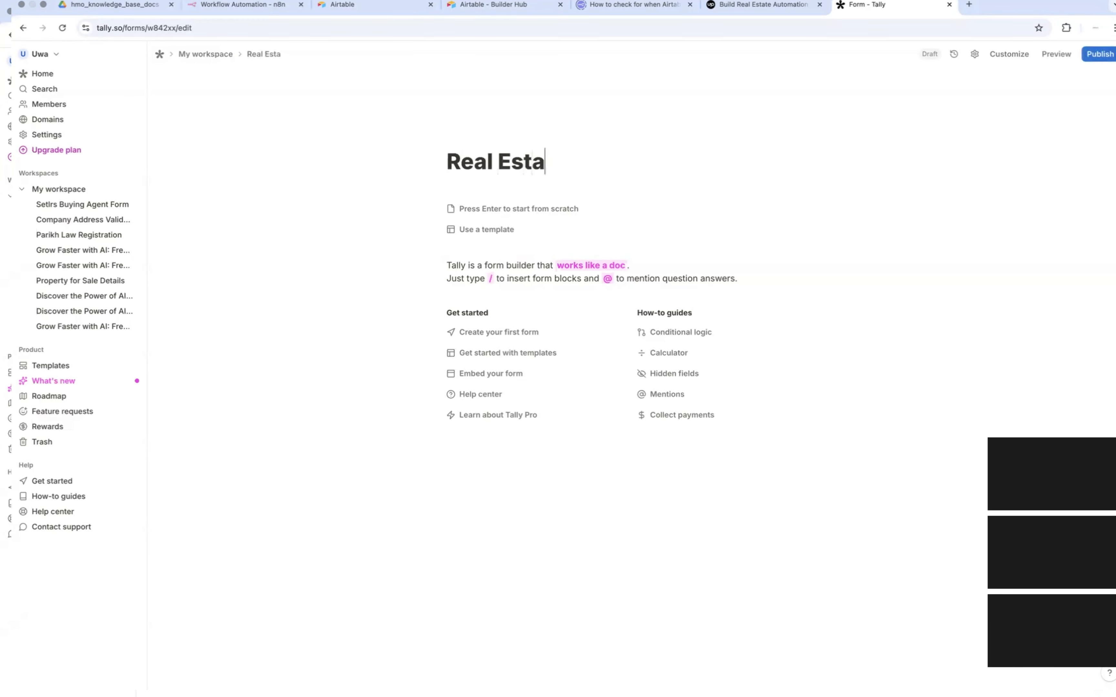
text(te Deal )
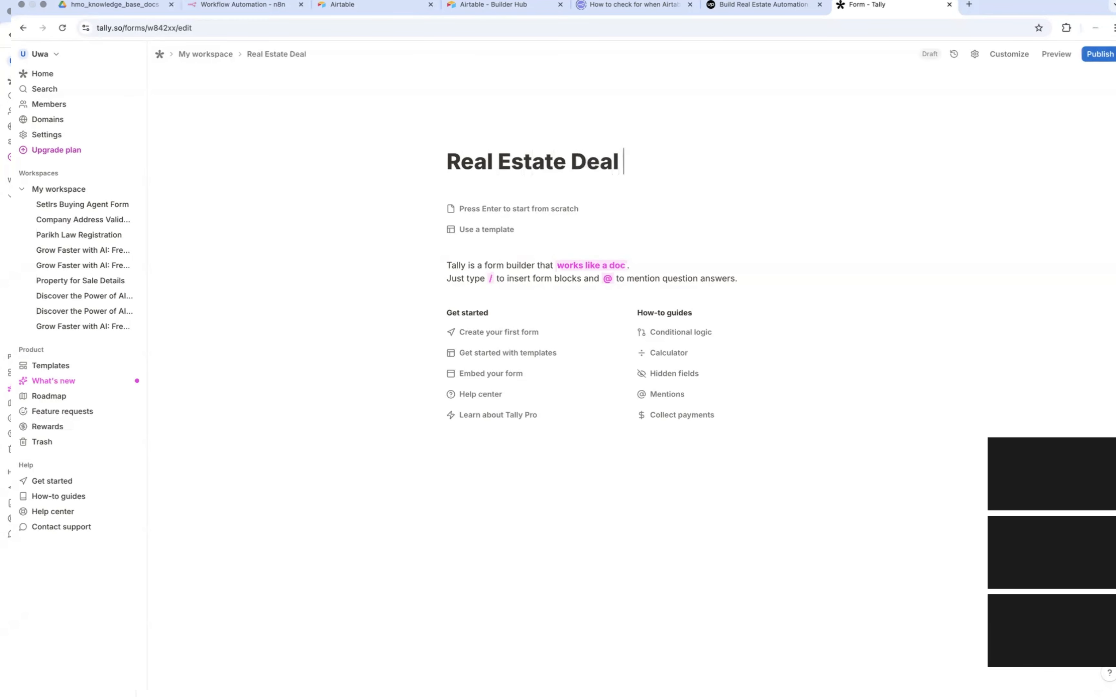
text(Vetting)
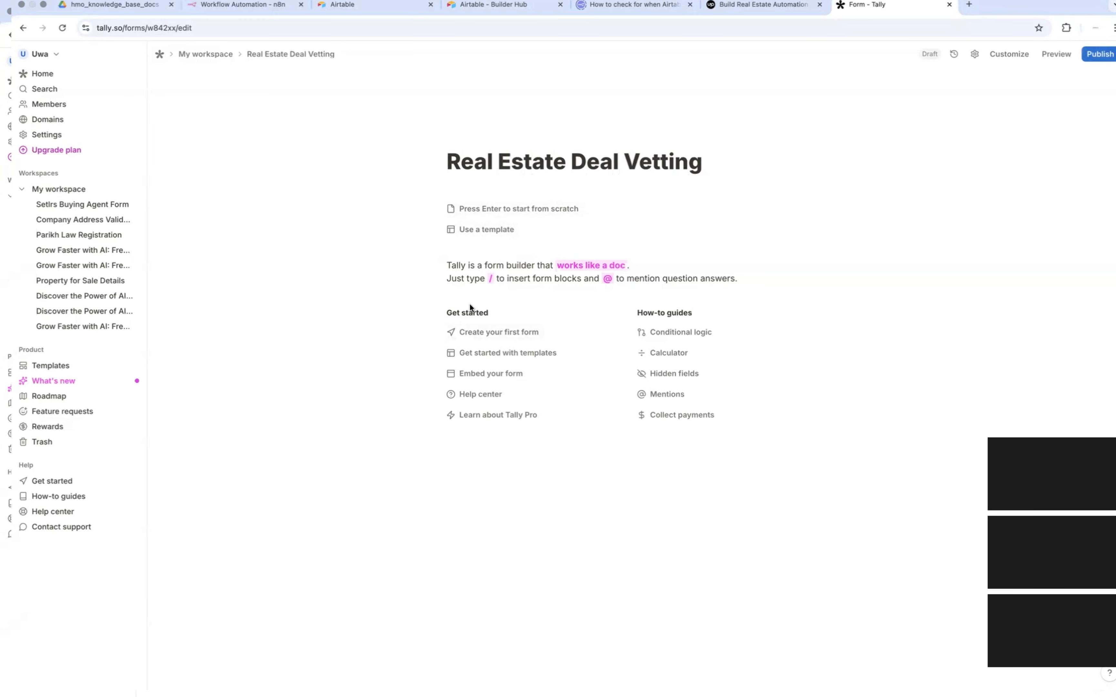
click(484, 213)
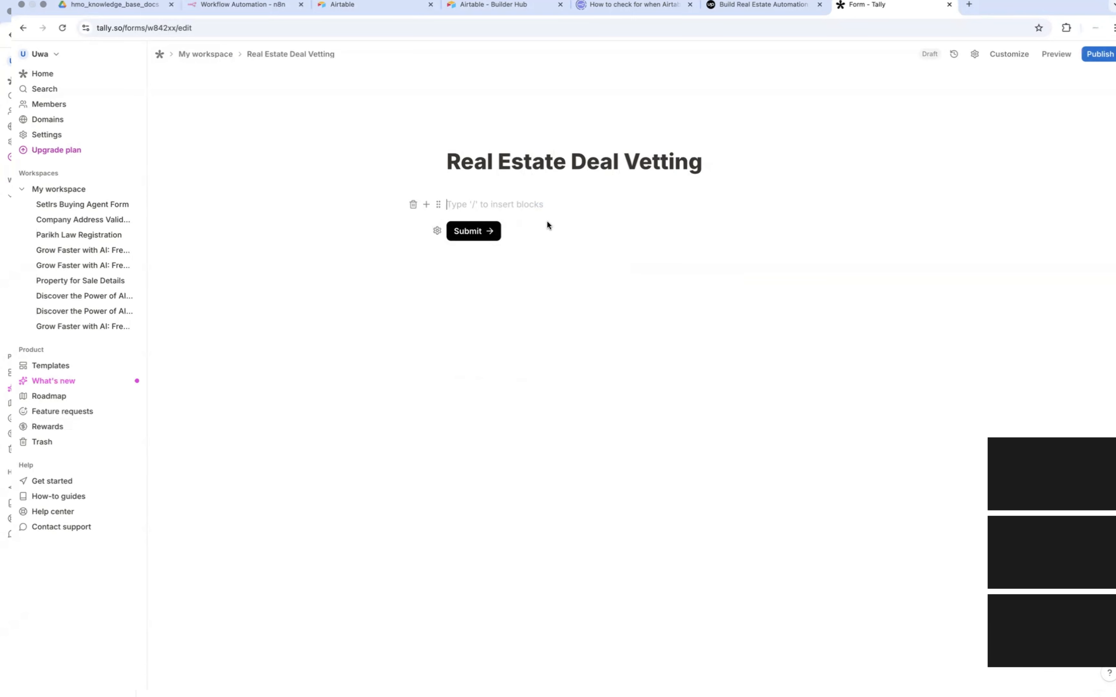
Step: Add a short answer question to the form with the text "What is the postcode"
text(/)
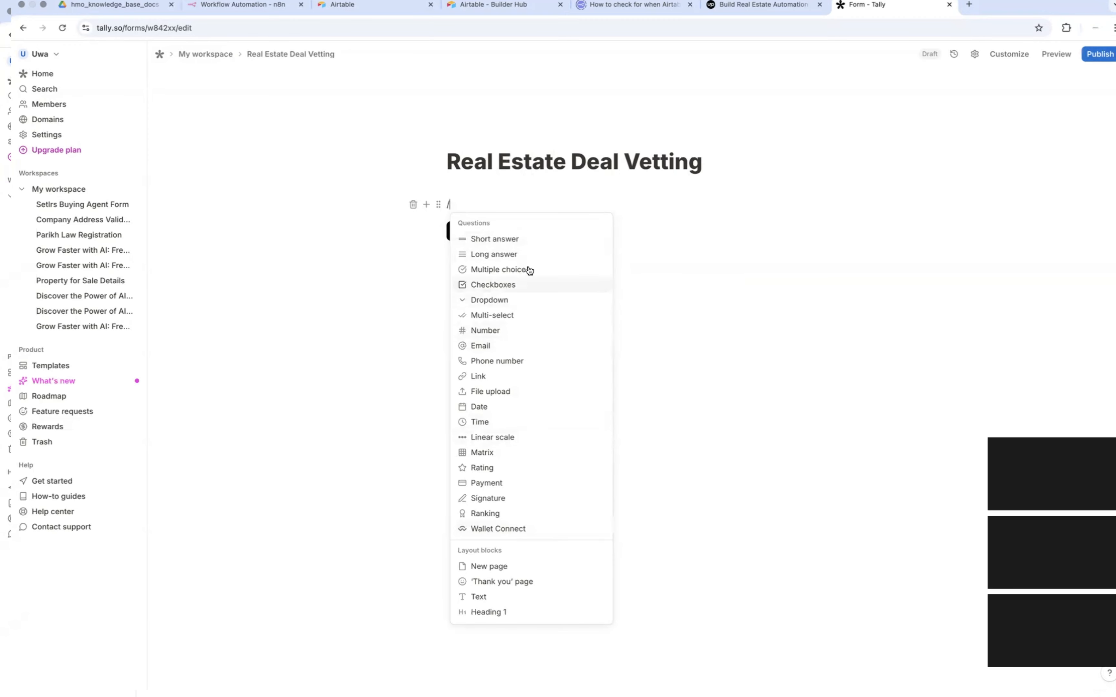
click(529, 243)
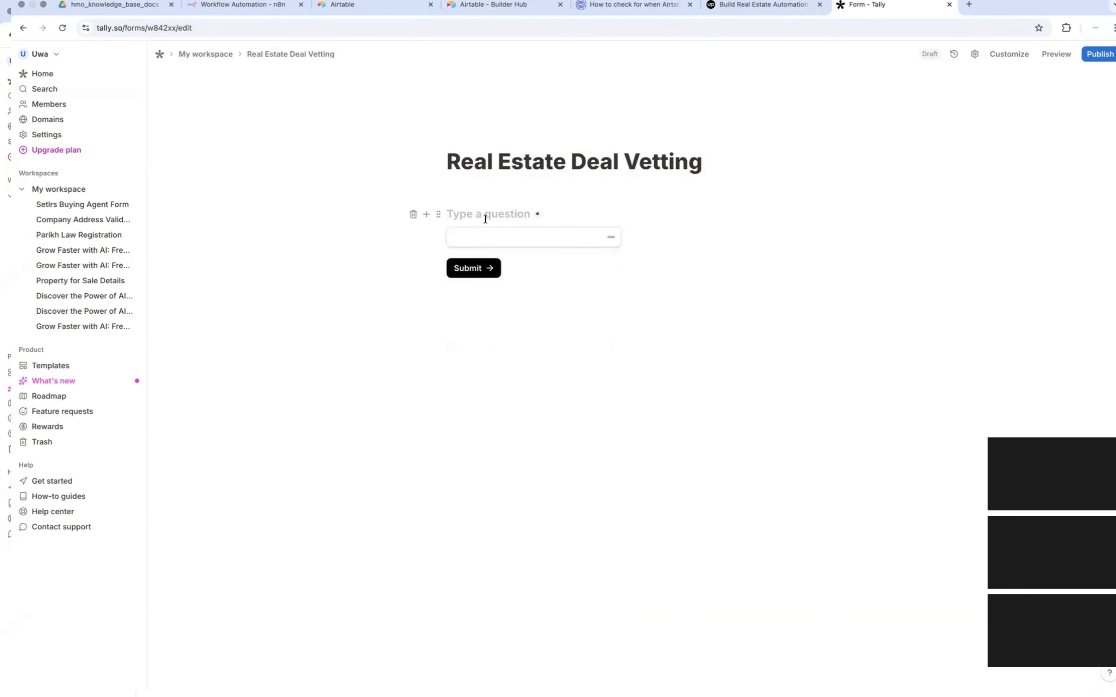
text(What is the postcode)
click(510, 244)
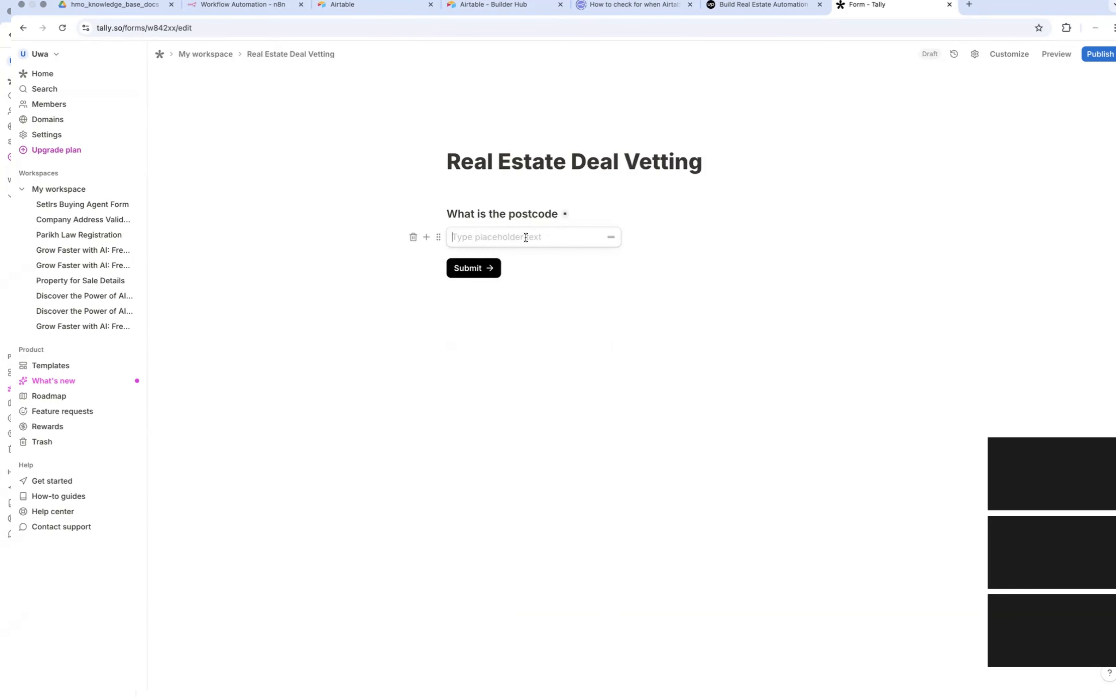
Step: Check the postcode question's block settings and switch back to the n8n workflow editor
click(440, 237)
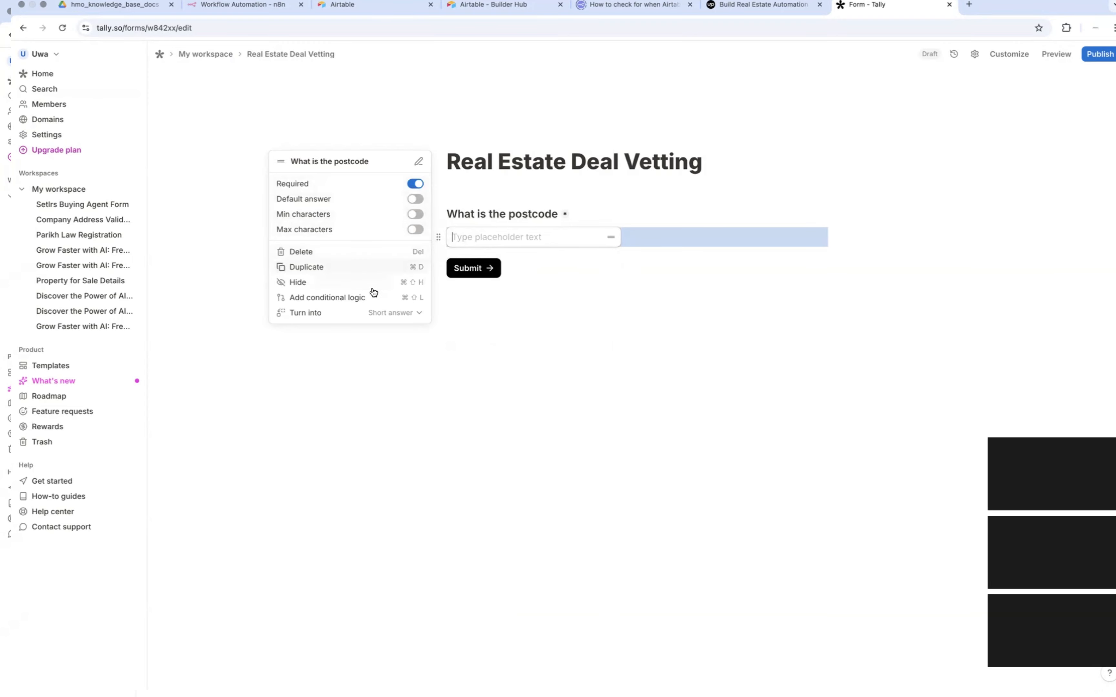
click(507, 410)
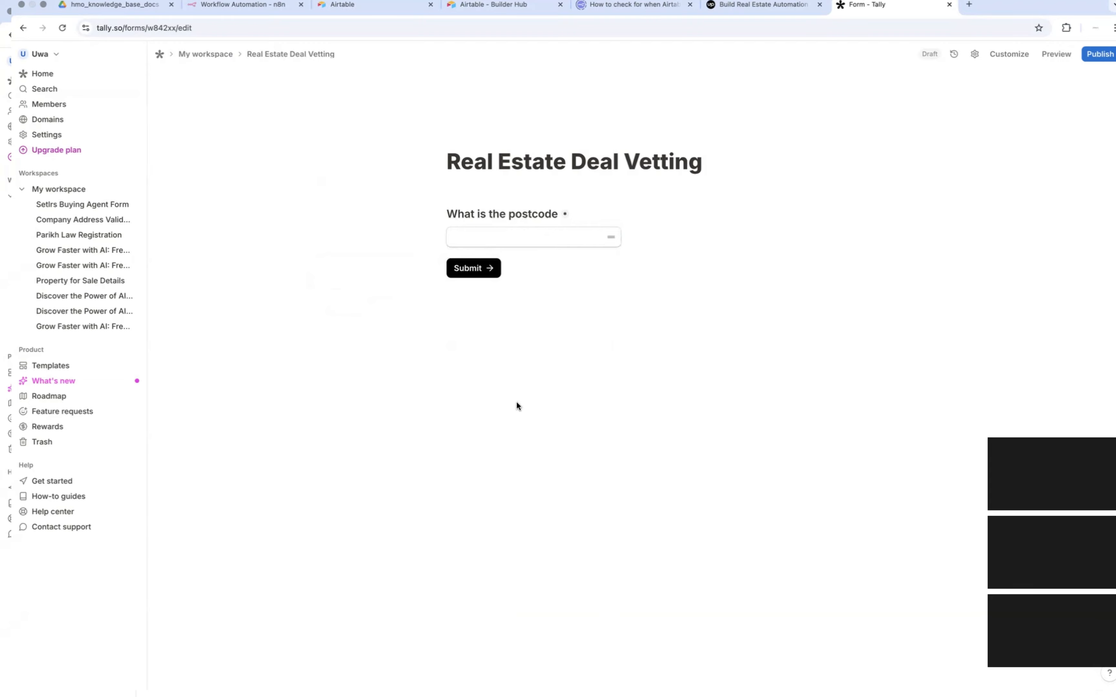
click(253, 6)
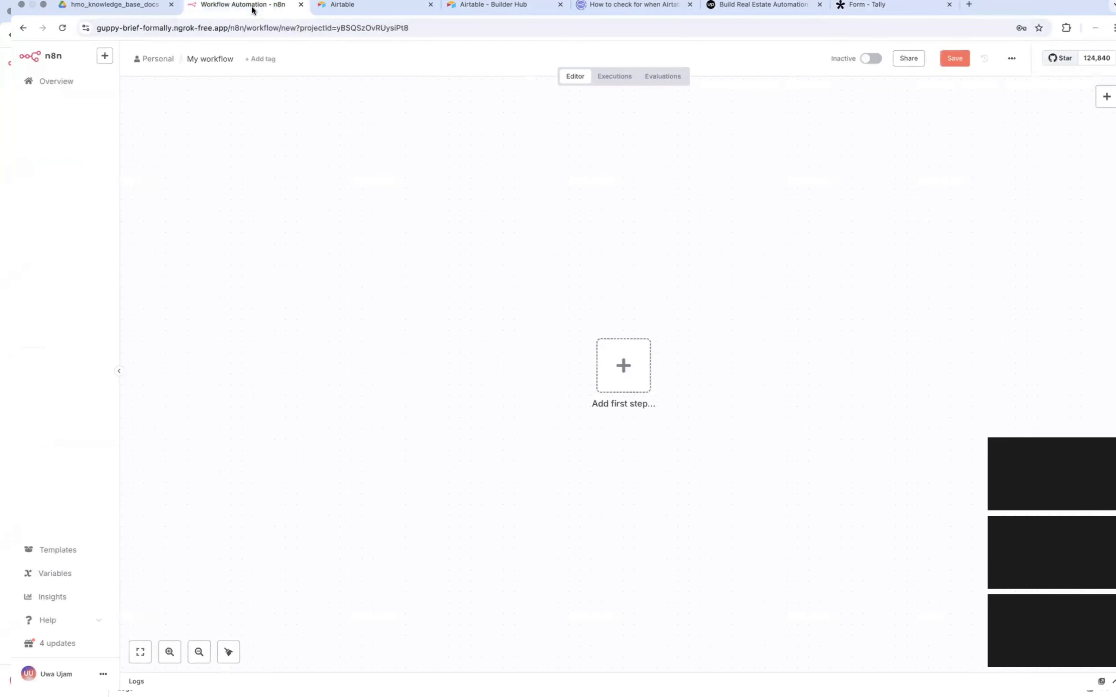
Step: Check the project brief's build requirements and return to the Real Estate Deal Vetting form in Tally
key(ctrl+Left)
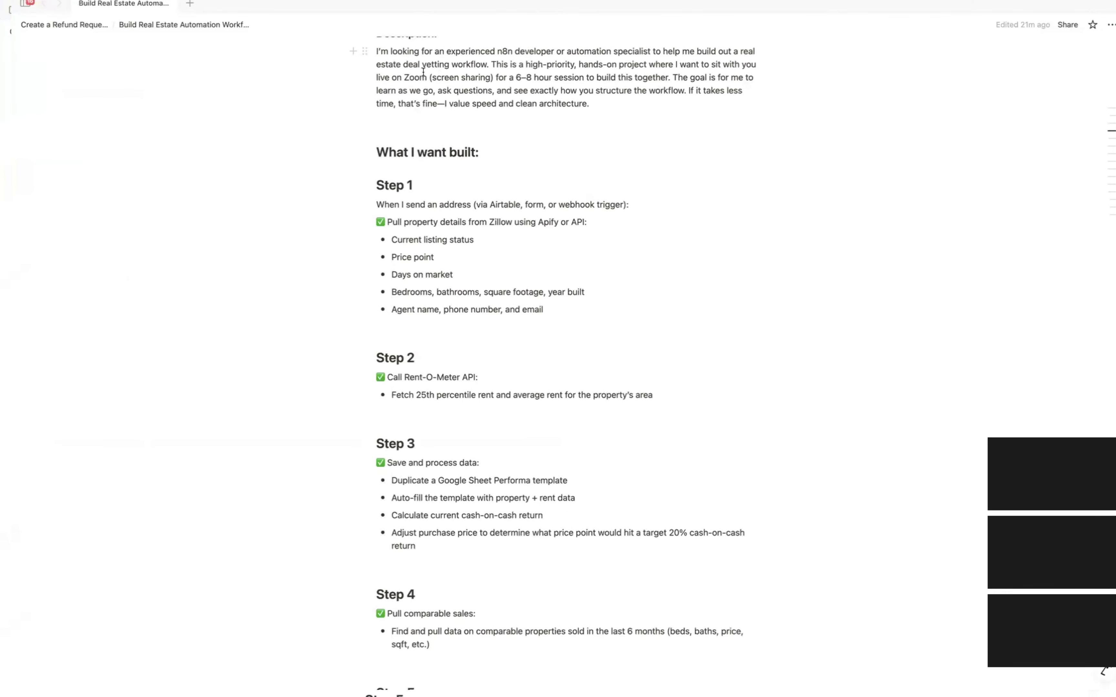
key(ctrl+Right)
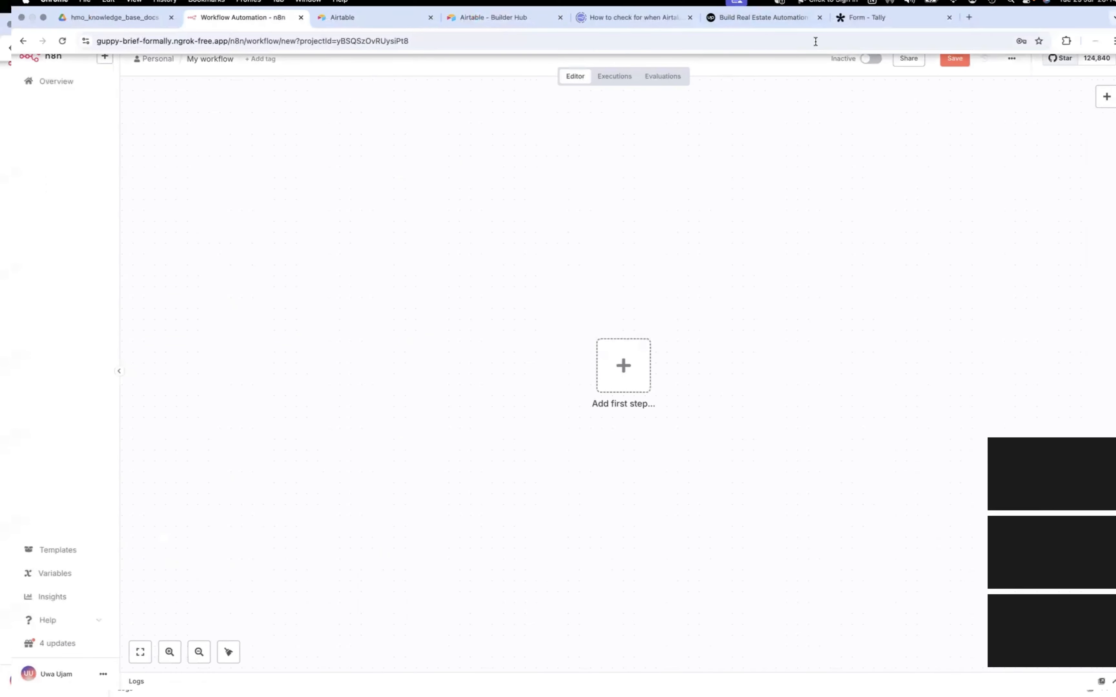
click(876, 23)
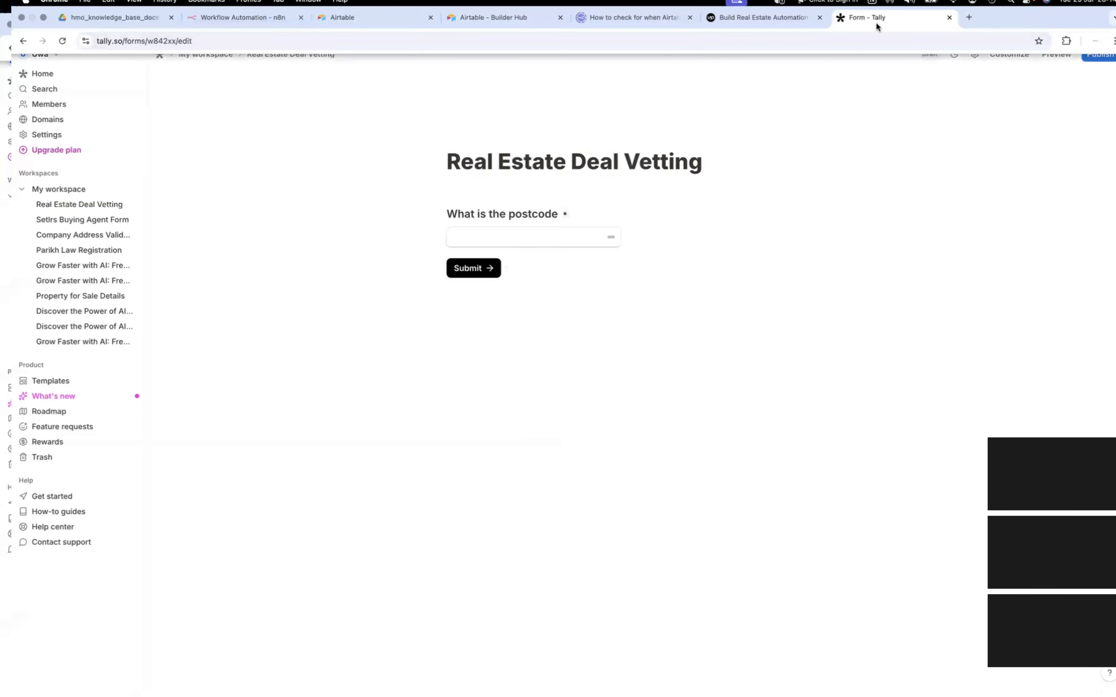
click(481, 271)
click(581, 279)
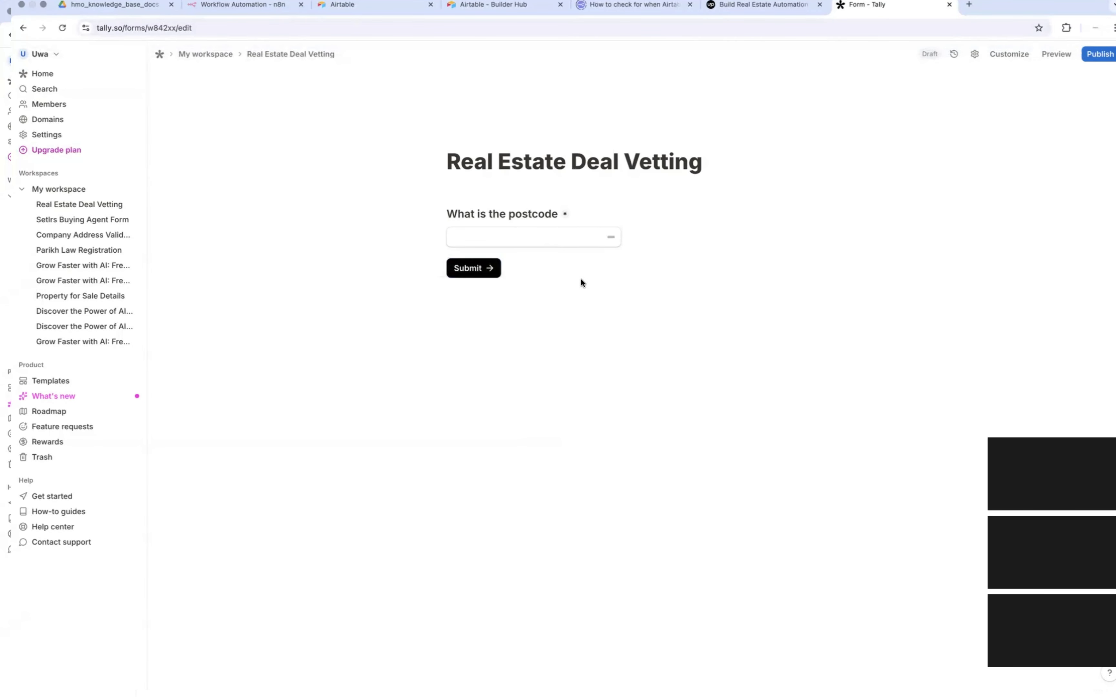
Step: Add a short answer question titled "Address Line 1" below the postcode question
click(645, 246)
key(Return)
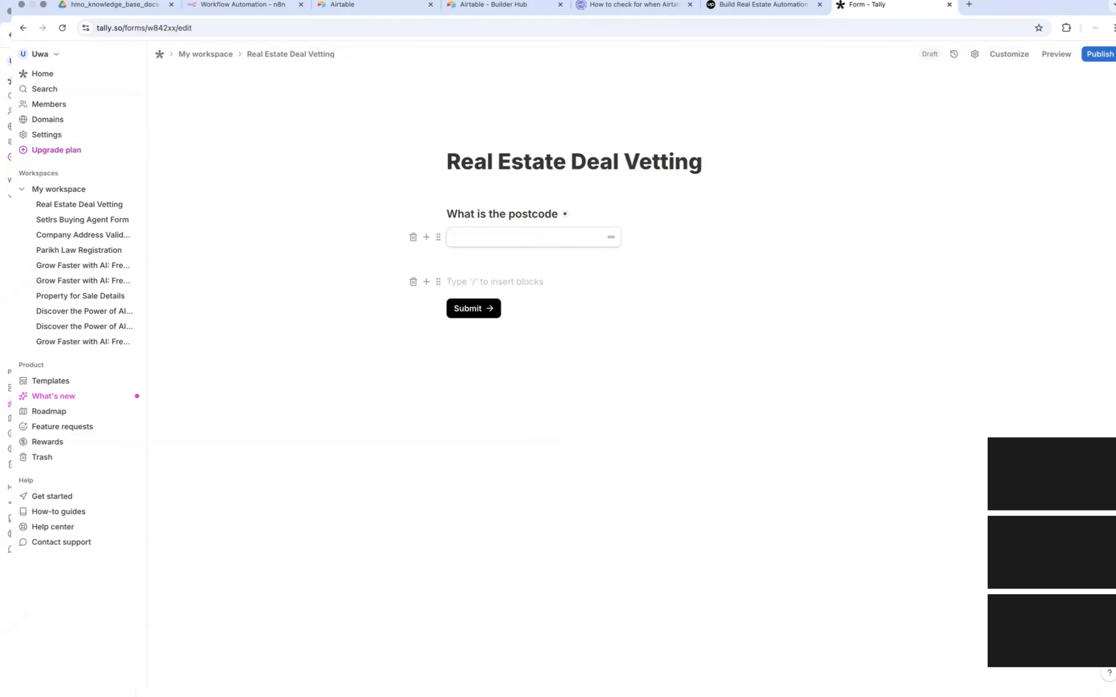
text(/sho)
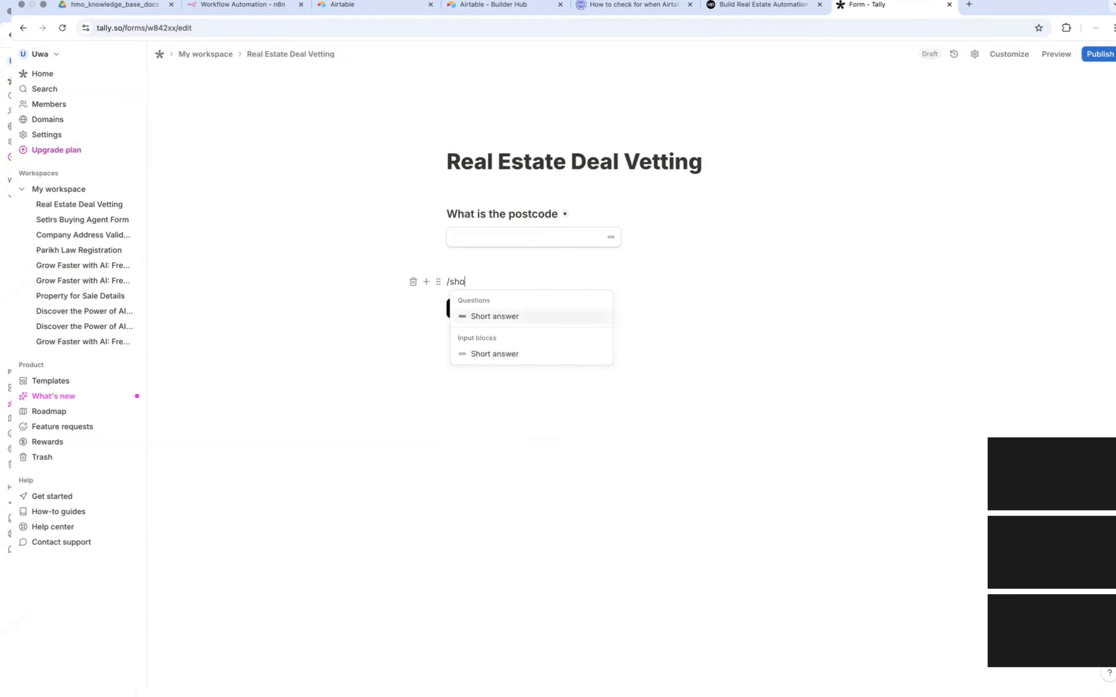
key(Return)
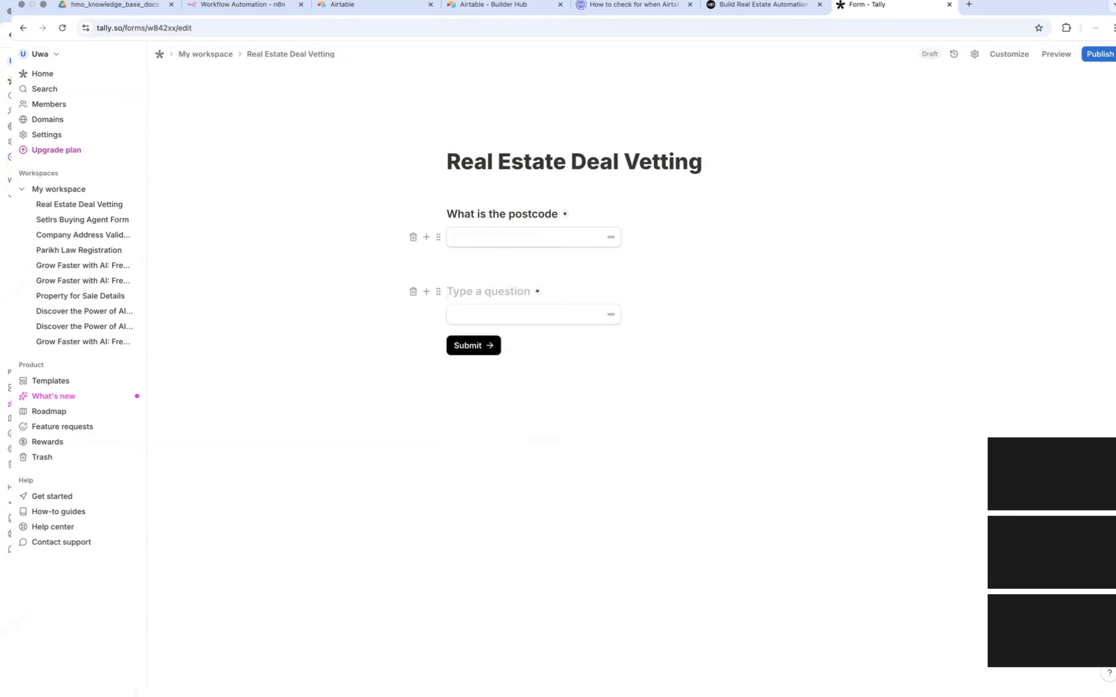
text(Address Line 1)
key(Return)
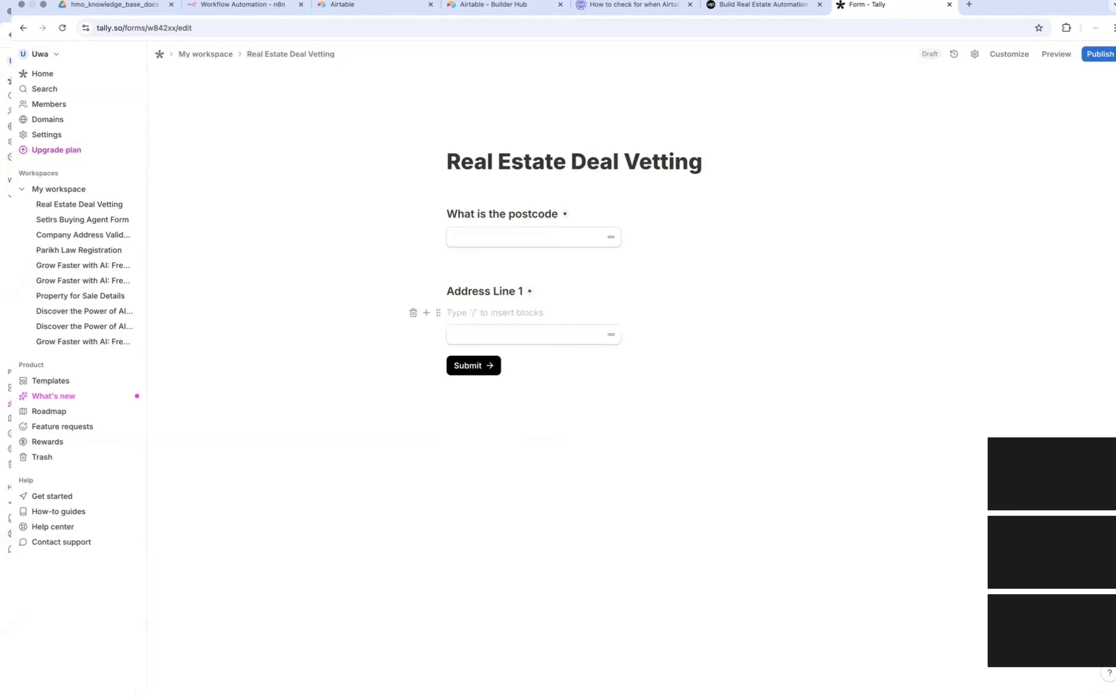
key(BackSpace)
Step: Add another short answer question below Address Line 1, titled "Address Line 2"
click(489, 315)
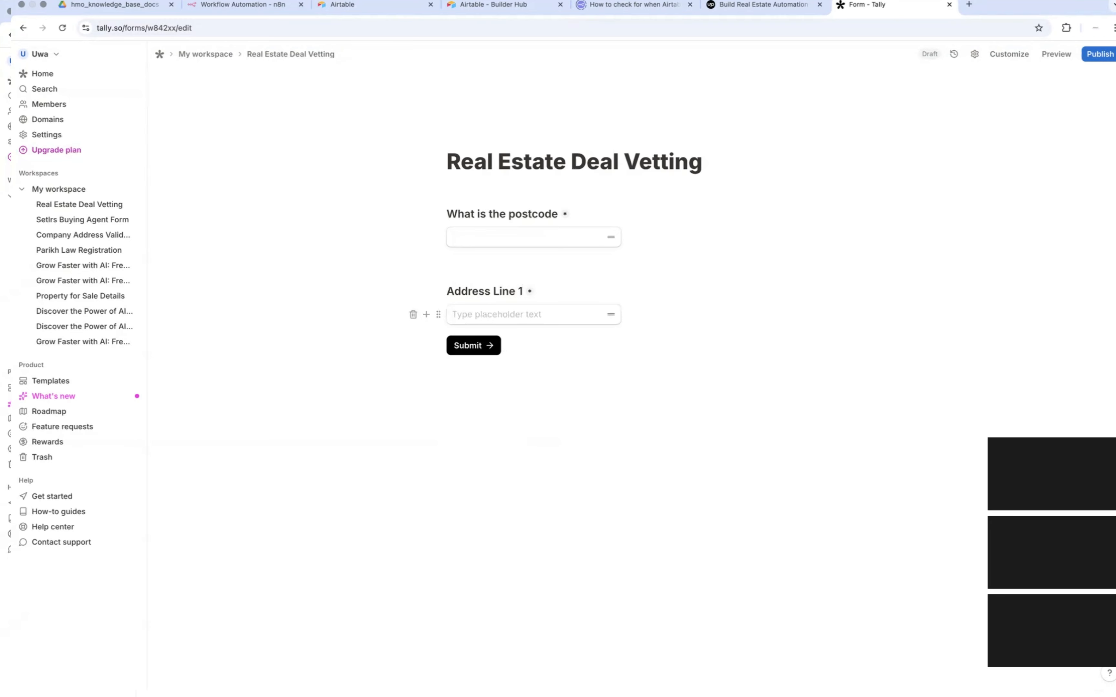
key(Return)
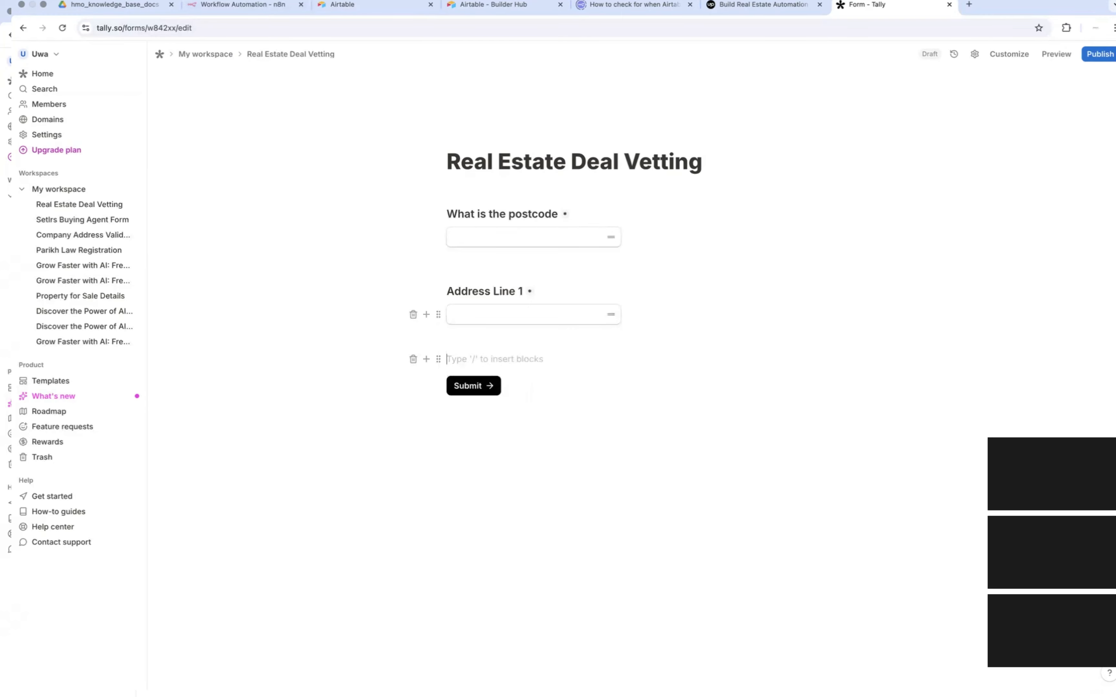
text(/short)
key(Return)
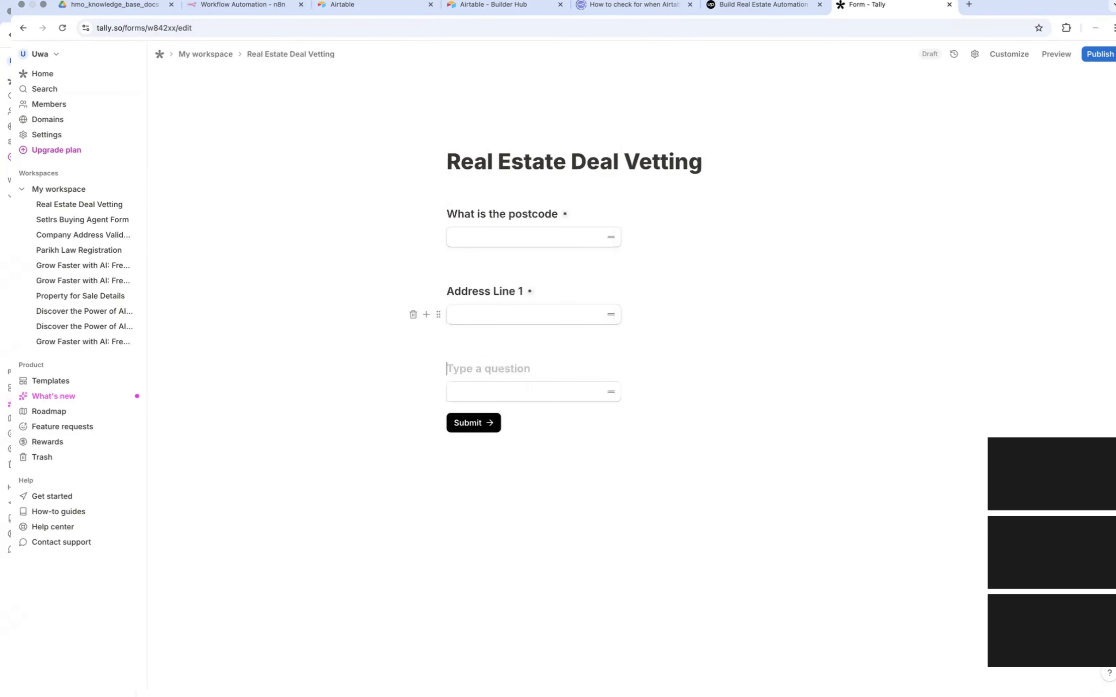
text(Address lie)
key(BackSpace)
text(n2)
text(e 2)
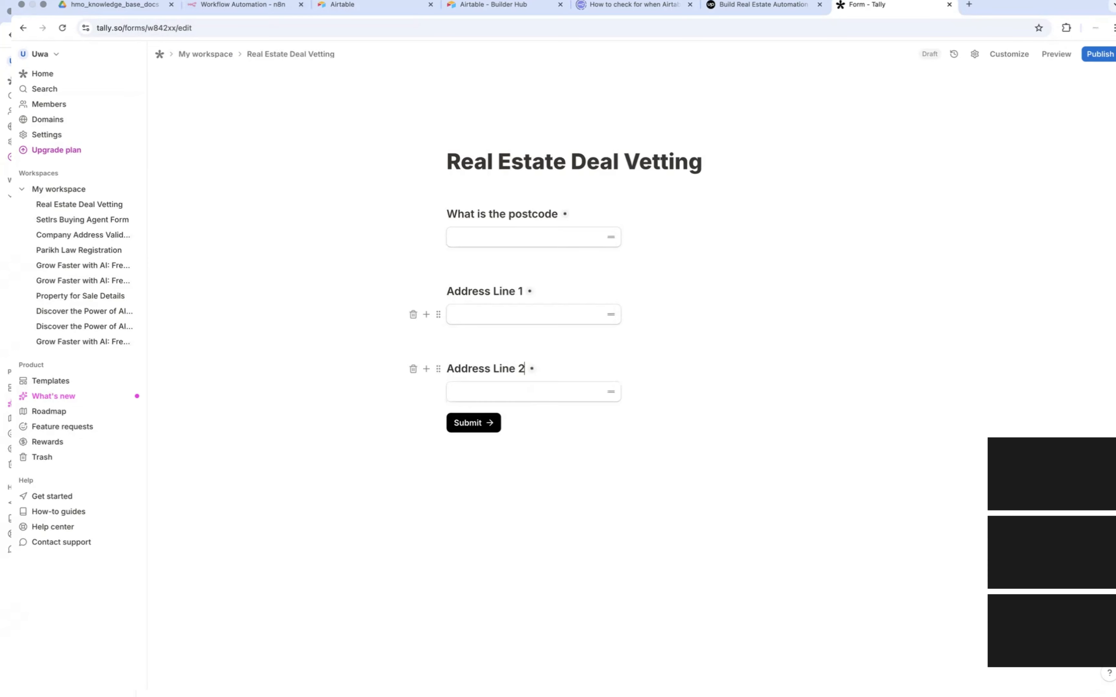
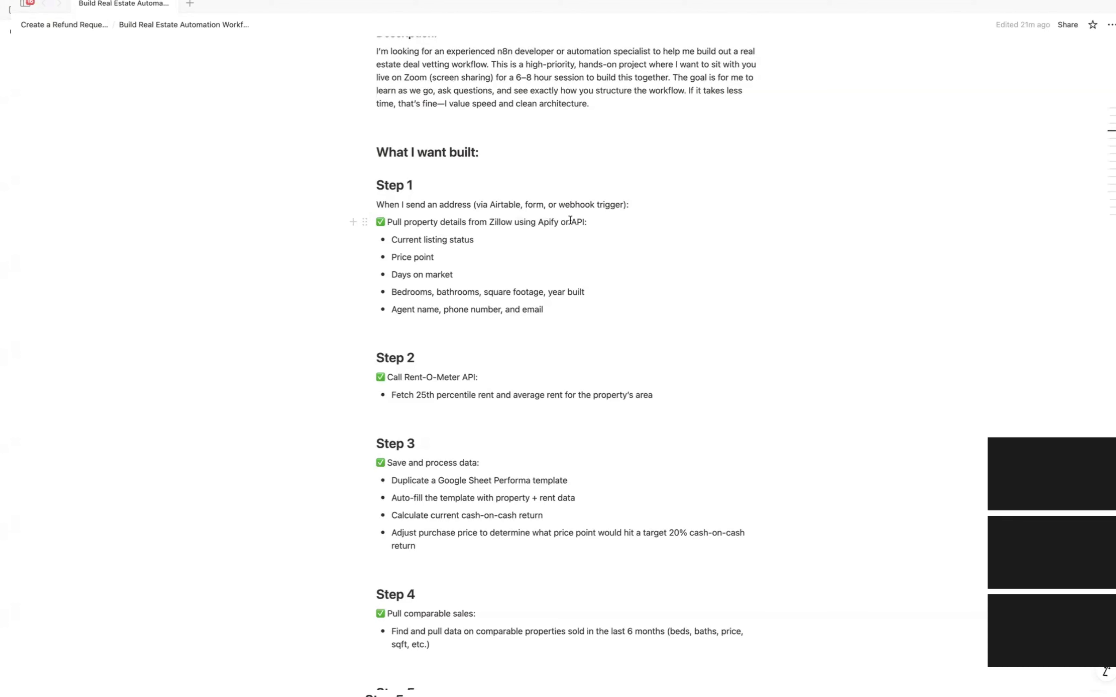
Step: Switch to the n8n workflow editor and add an On webhook call trigger as the workflow's first step
key(super+Tab)
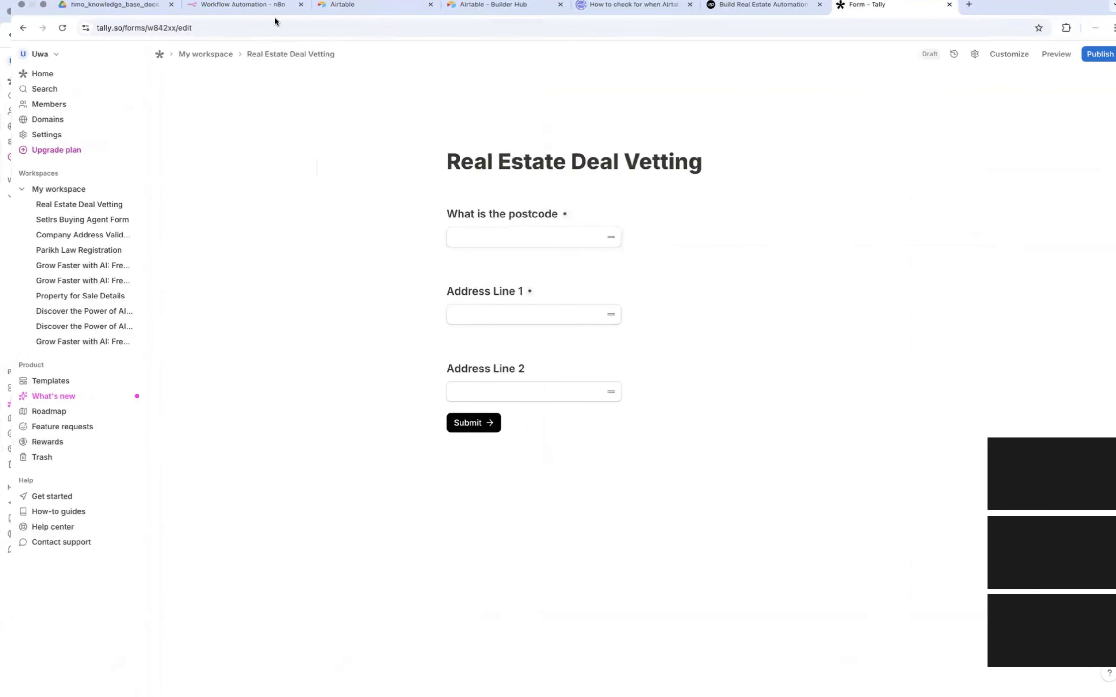
click(240, 9)
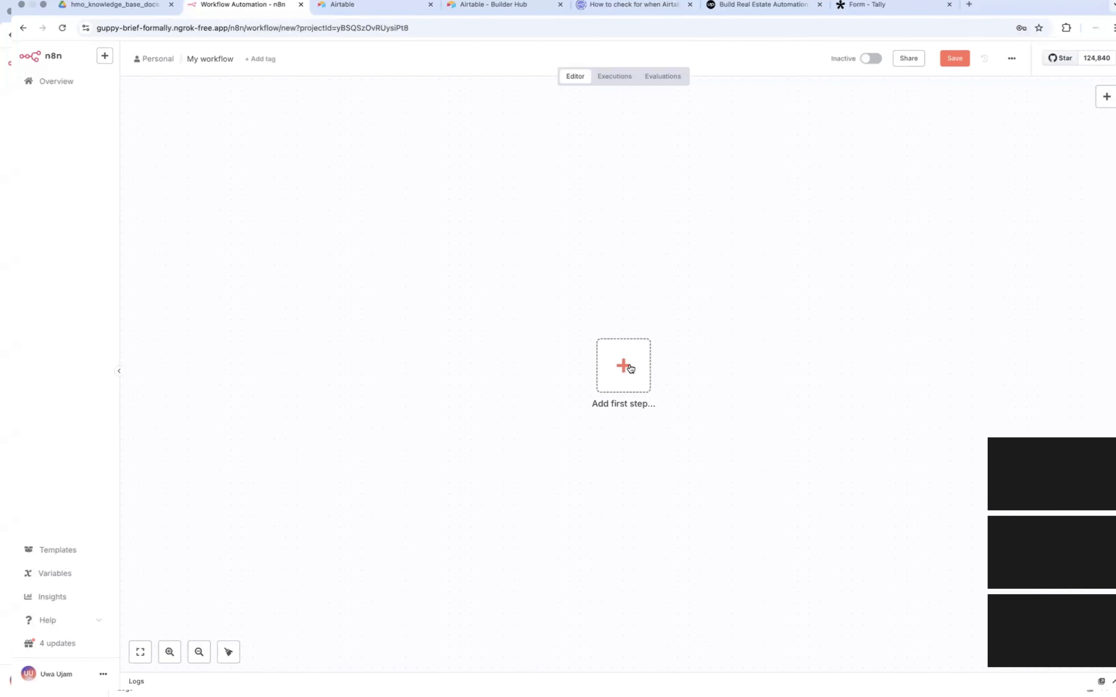
click(630, 368)
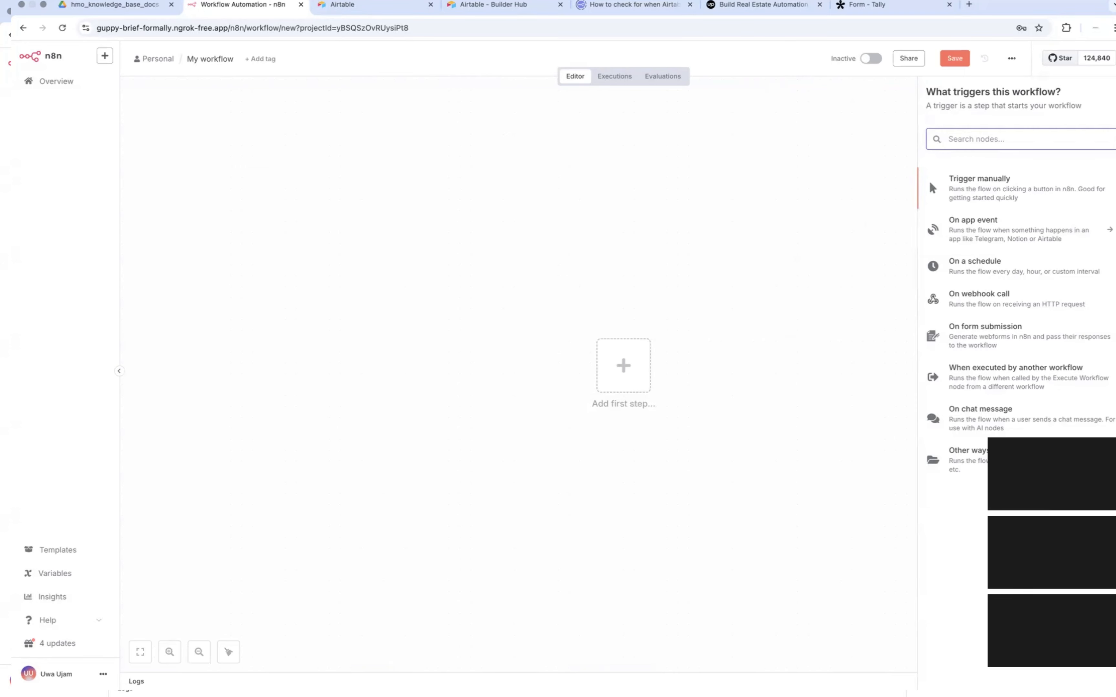
key(ctrl+Left)
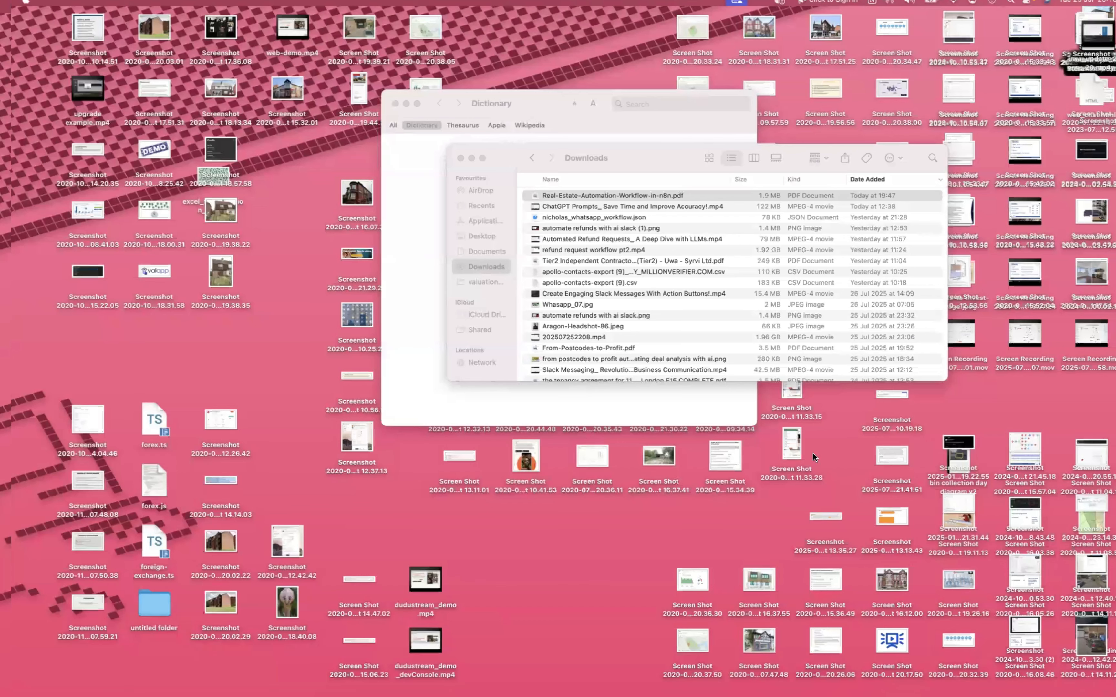
key(ctrl+Right)
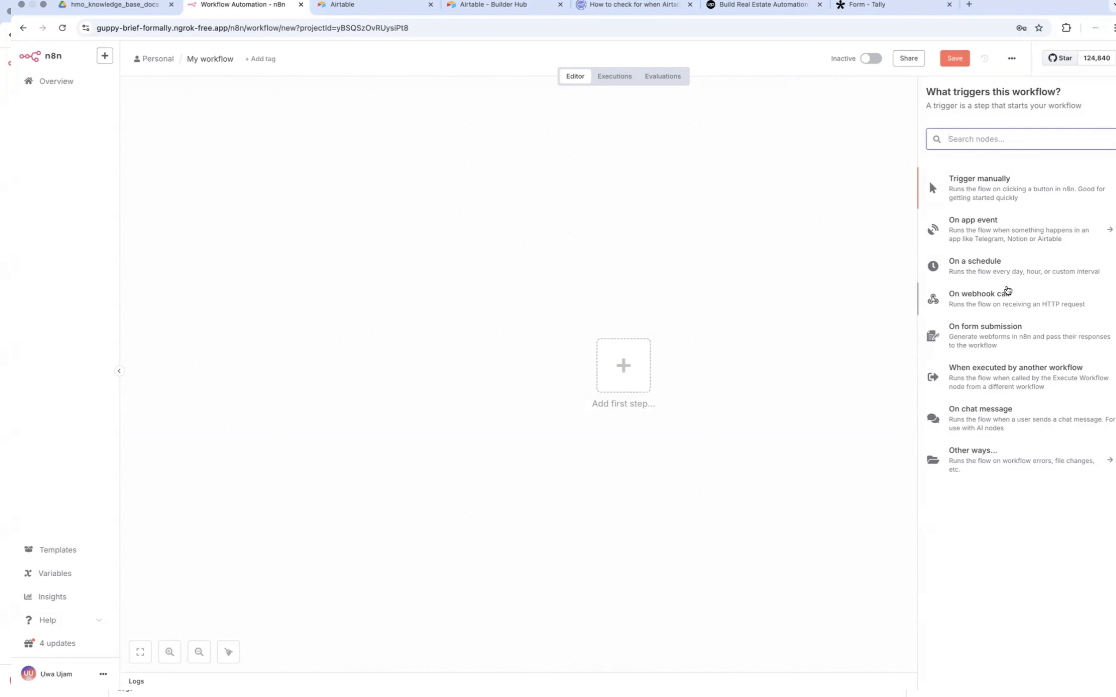
click(991, 303)
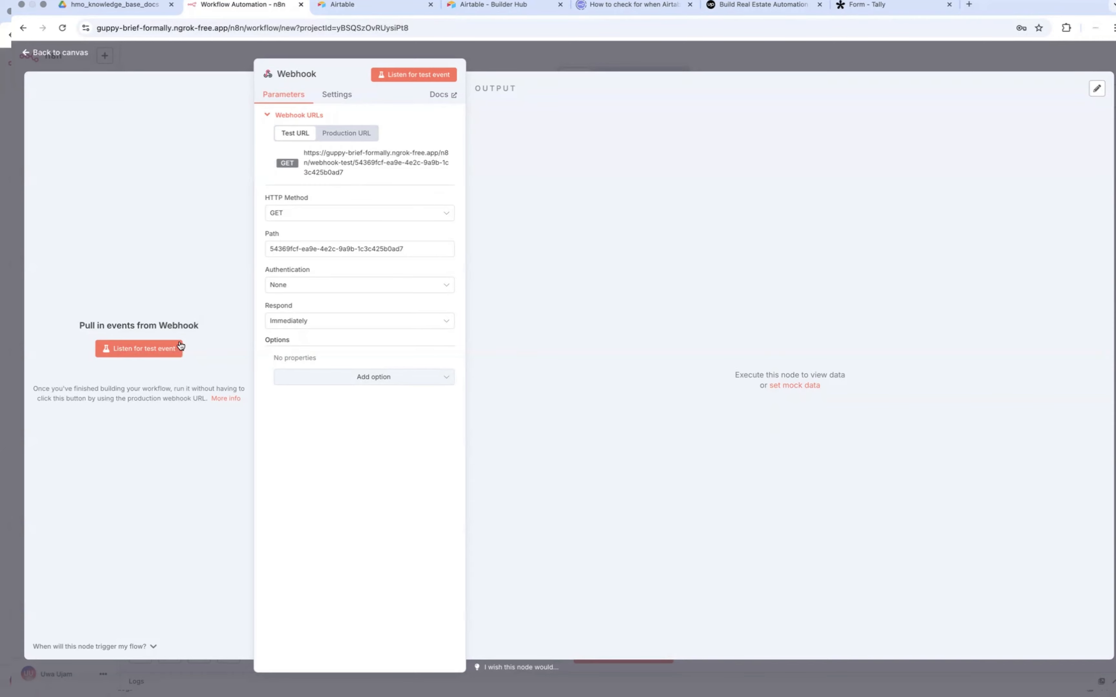
Step: Copy the Webhook node's test URL and set its HTTP method to POST
click(162, 355)
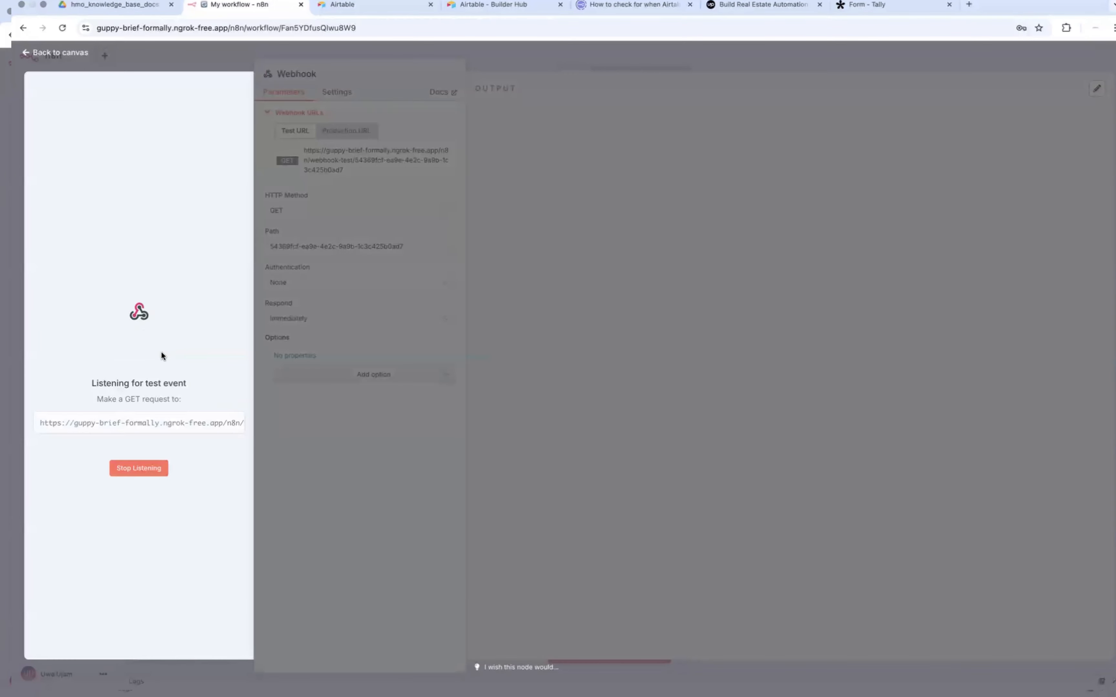
click(143, 469)
click(333, 157)
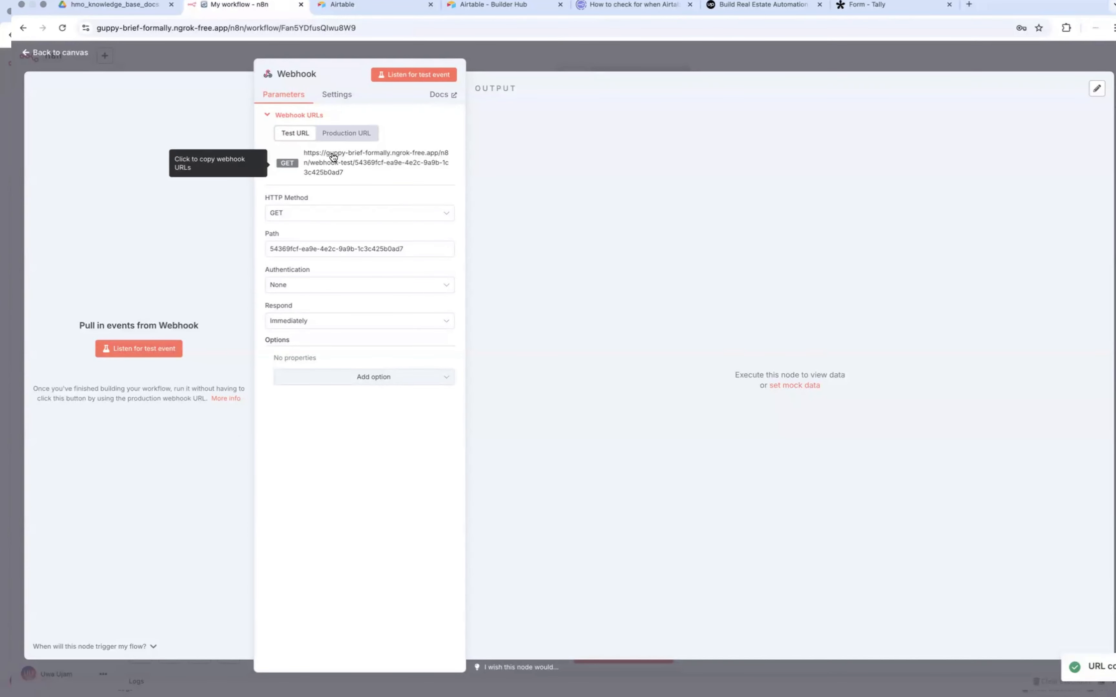
double_click(333, 157)
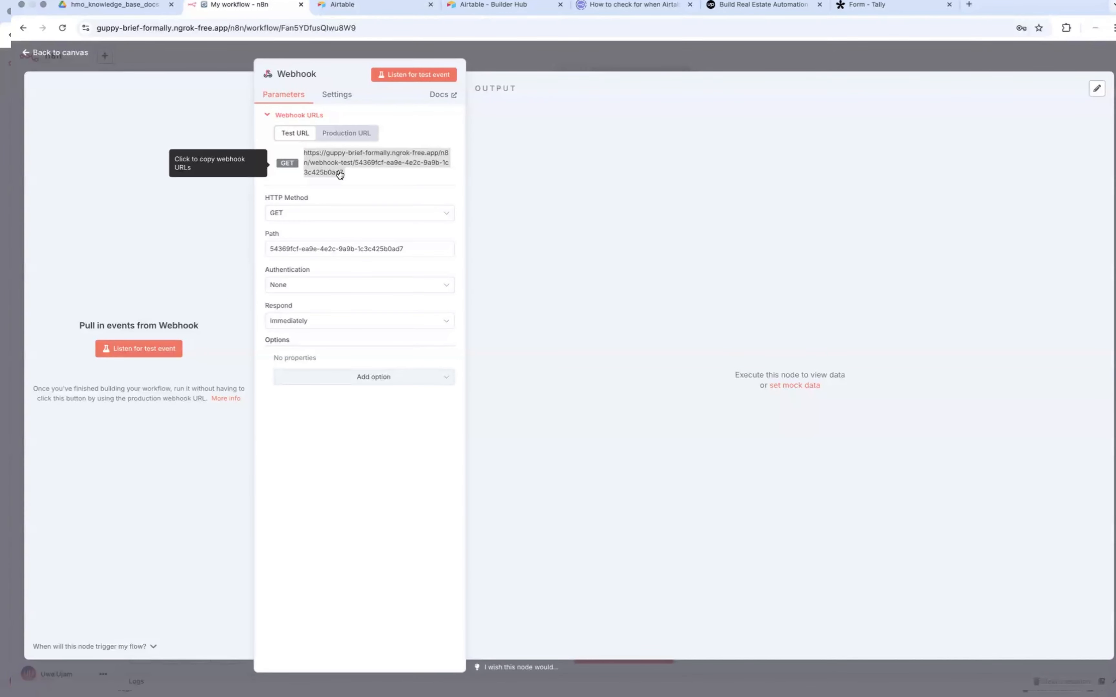
click(340, 213)
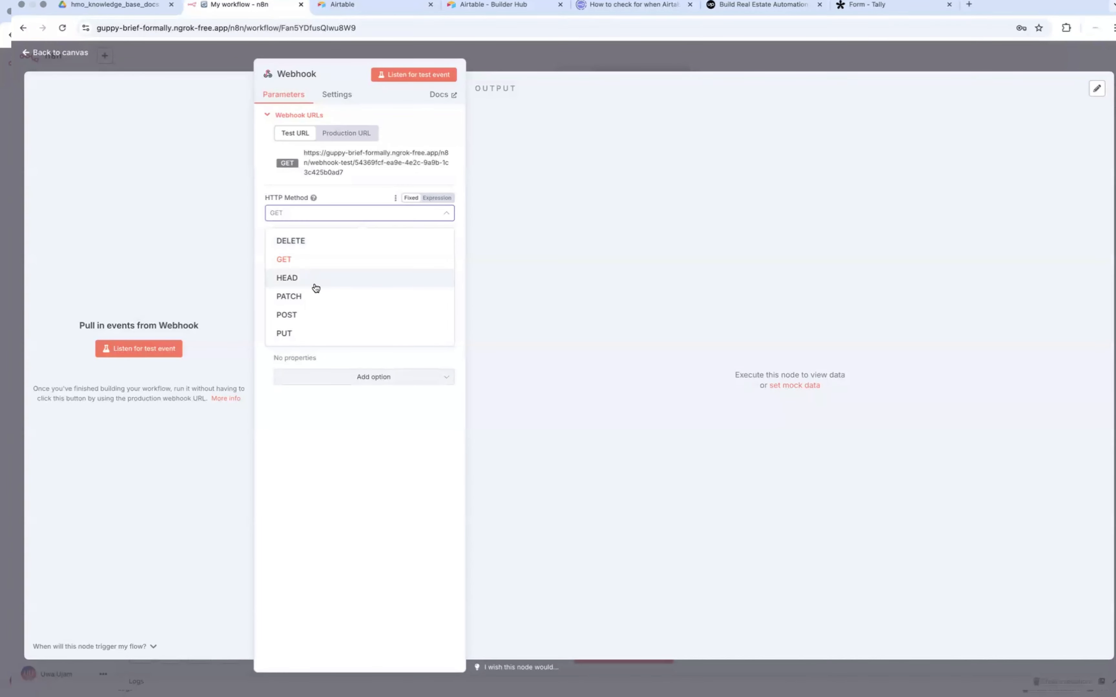
click(302, 320)
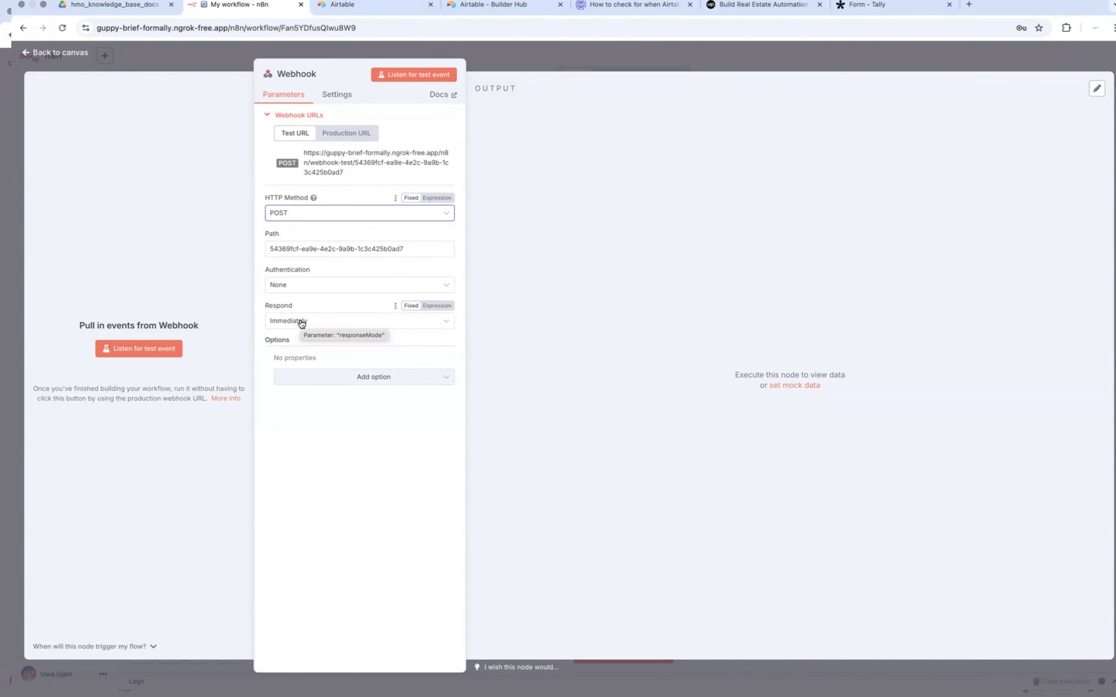
Step: Look through the Real Estate Deal Vetting form's settings in Tally for a webhook option and return to the form editor
click(886, 11)
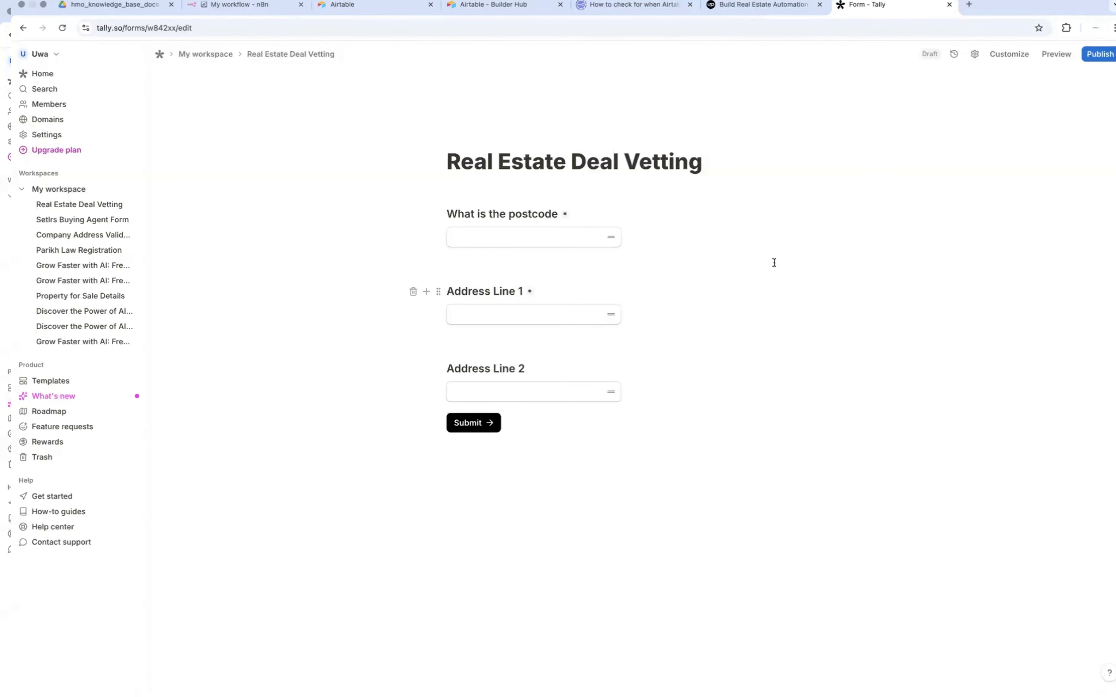
click(976, 56)
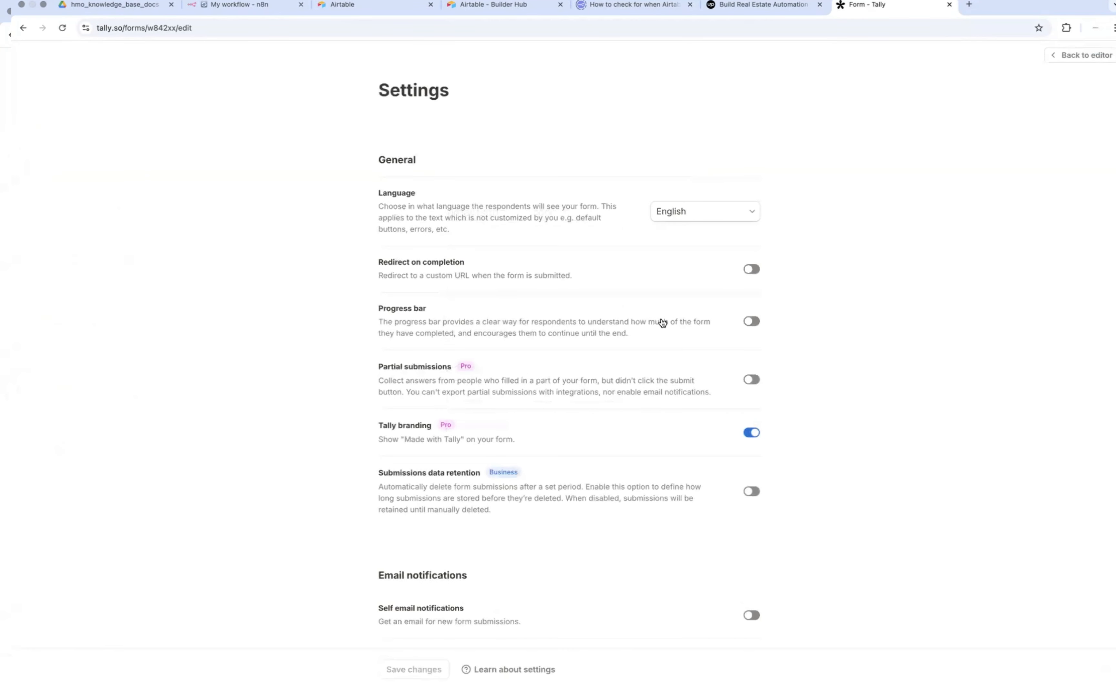
scroll(662, 322, down, 5)
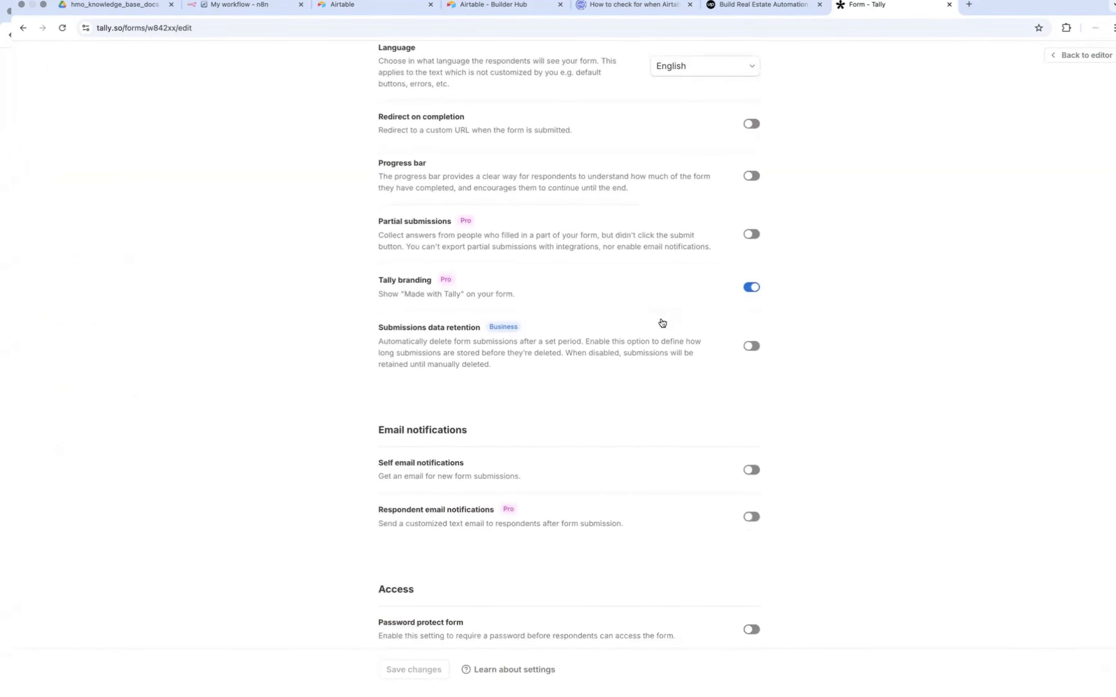
scroll(663, 323, down, 4)
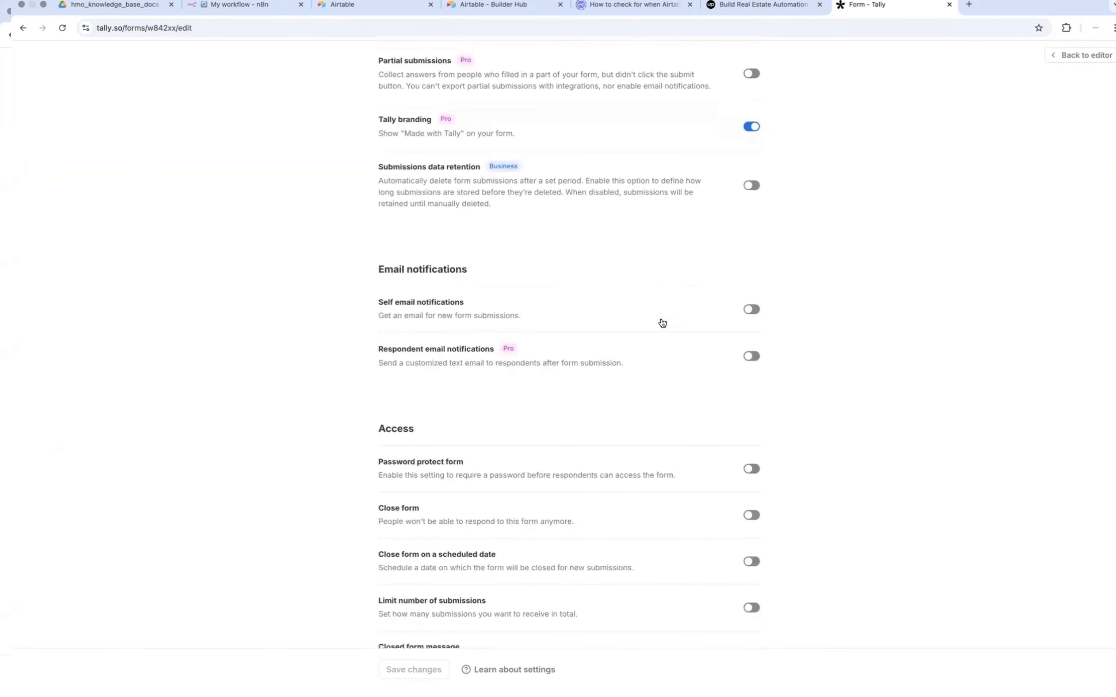
scroll(662, 322, down, 7)
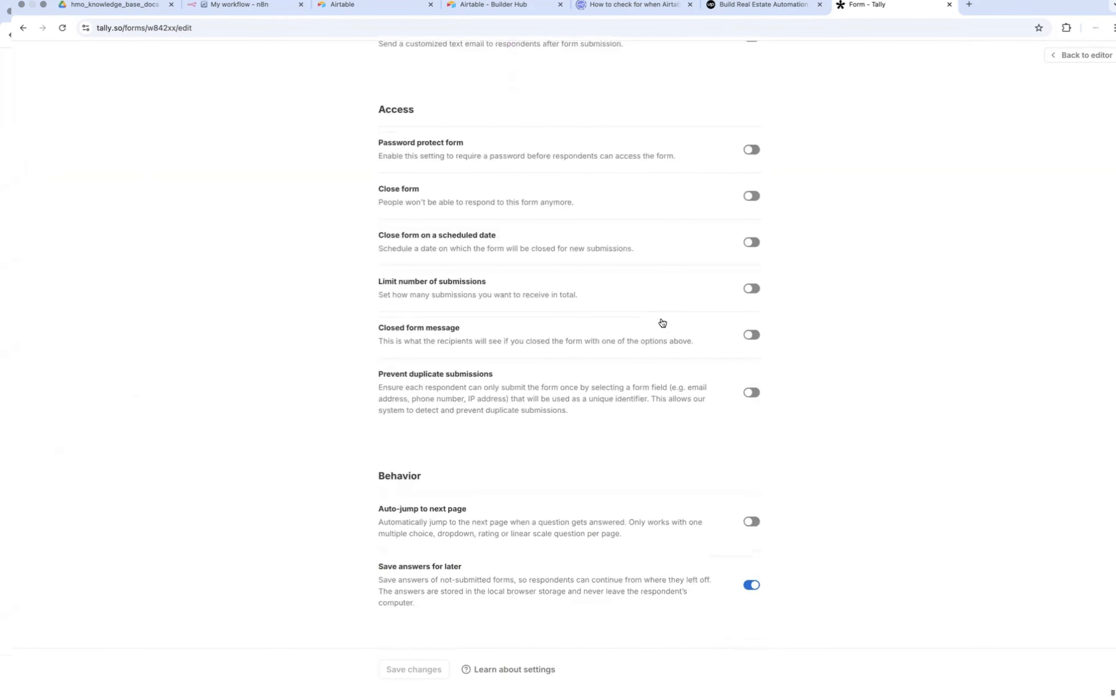
scroll(663, 322, up, 15)
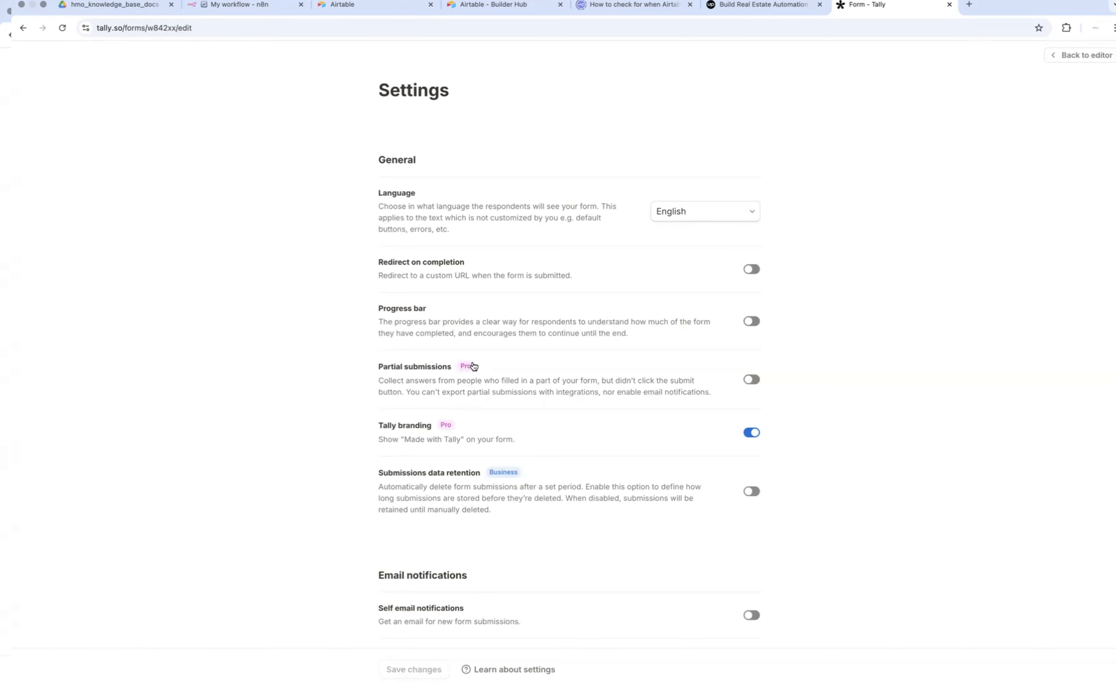
scroll(473, 366, down, 1)
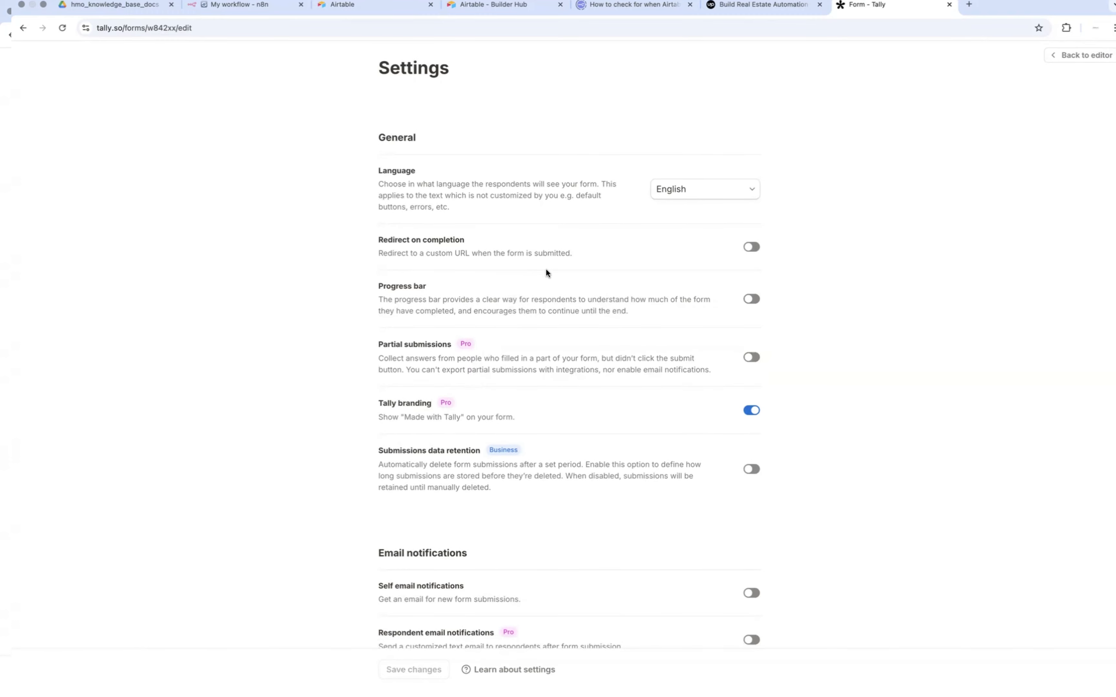
scroll(546, 272, down, 5)
scroll(547, 274, down, 12)
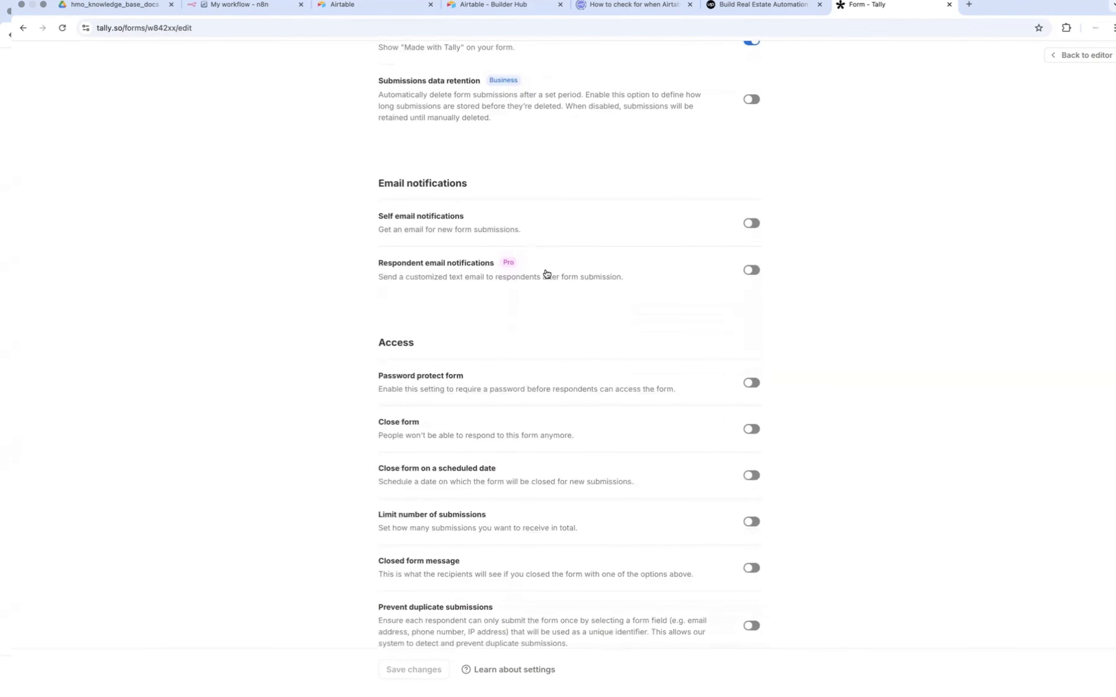
scroll(546, 274, down, 10)
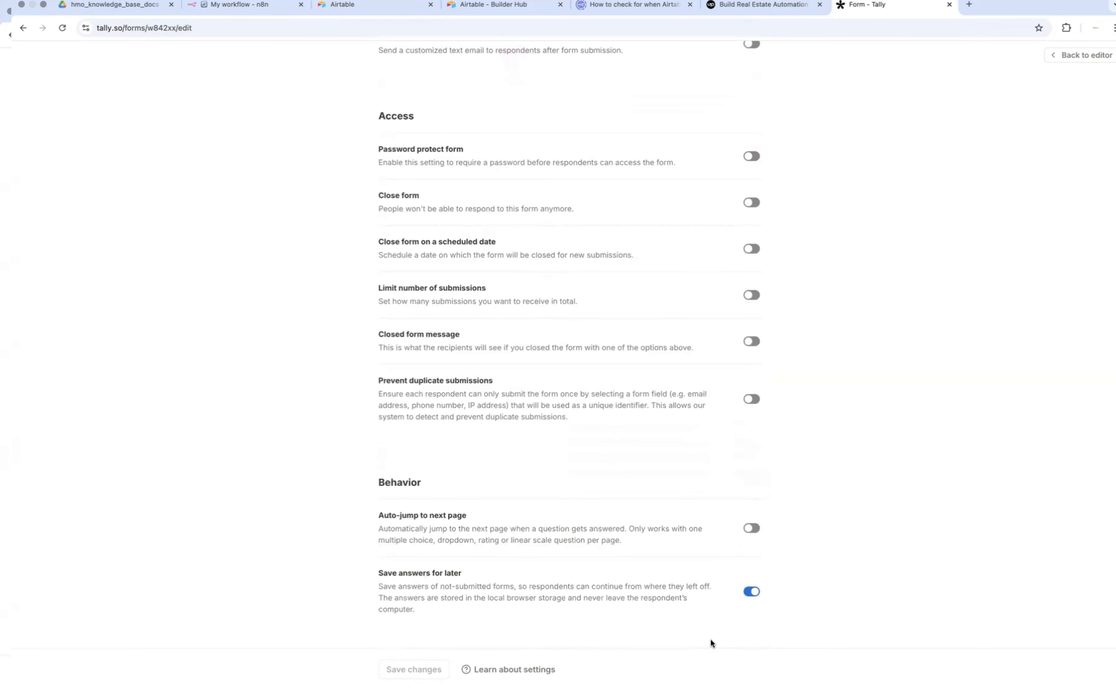
scroll(524, 358, up, 20)
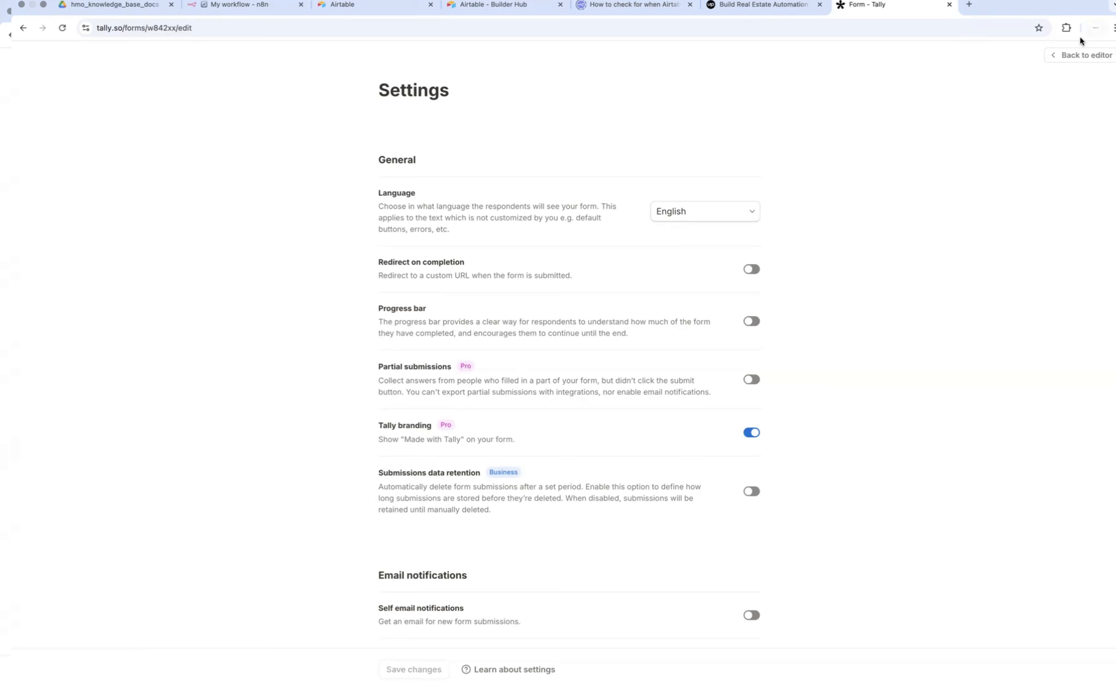
click(1072, 53)
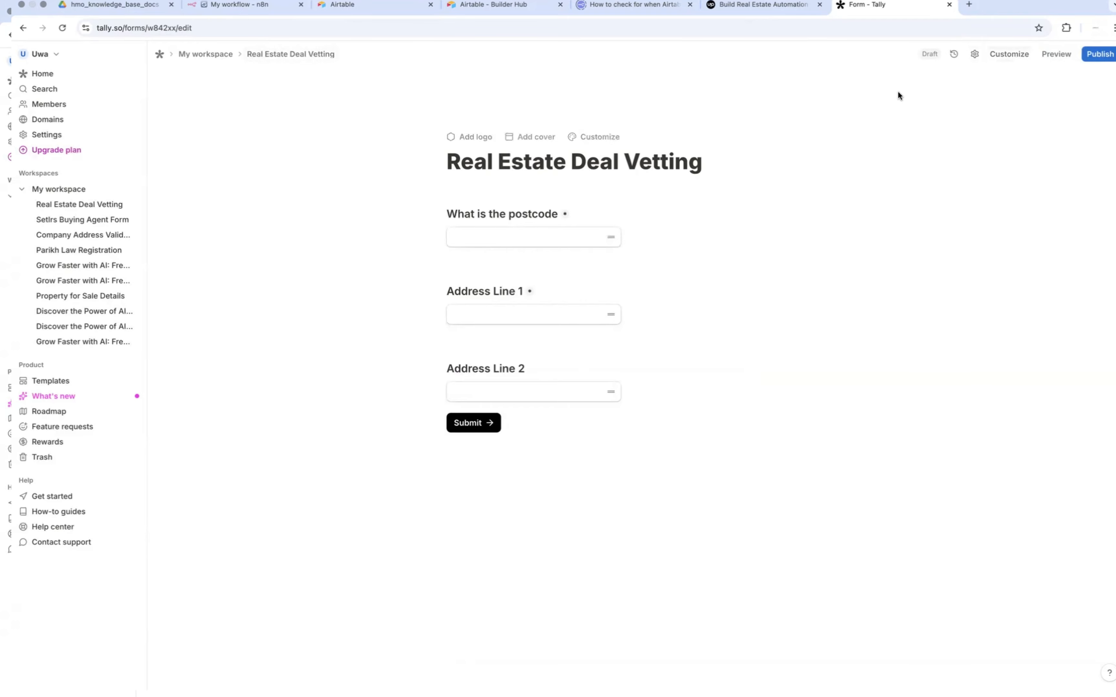
Step: Publish the Real Estate Deal Vetting form and open its integrations
click(1101, 55)
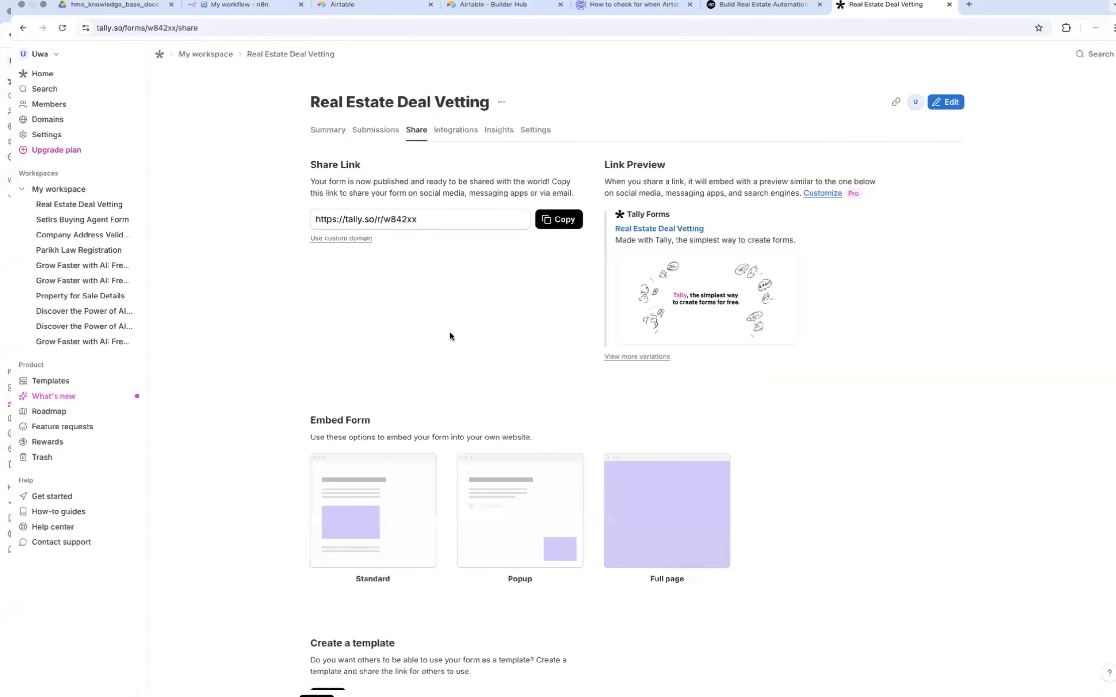
scroll(450, 332, down, 1)
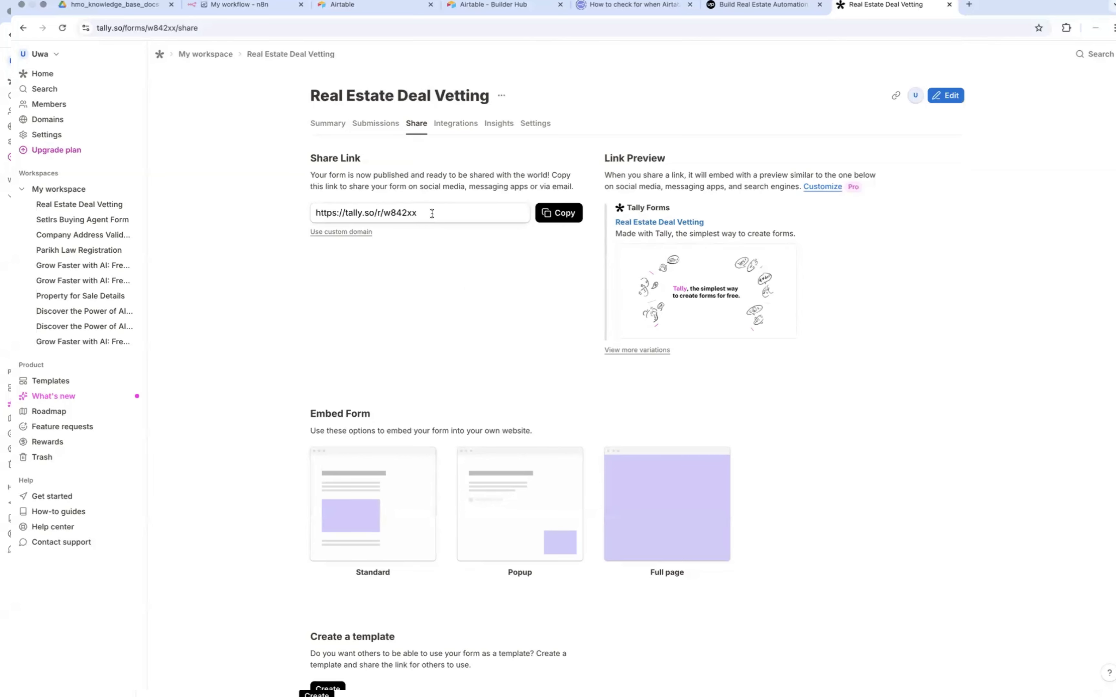
click(464, 124)
Step: Connect the form to a webhook endpoint using the copied n8n test URL, and open the form's summary
scroll(479, 447, down, 5)
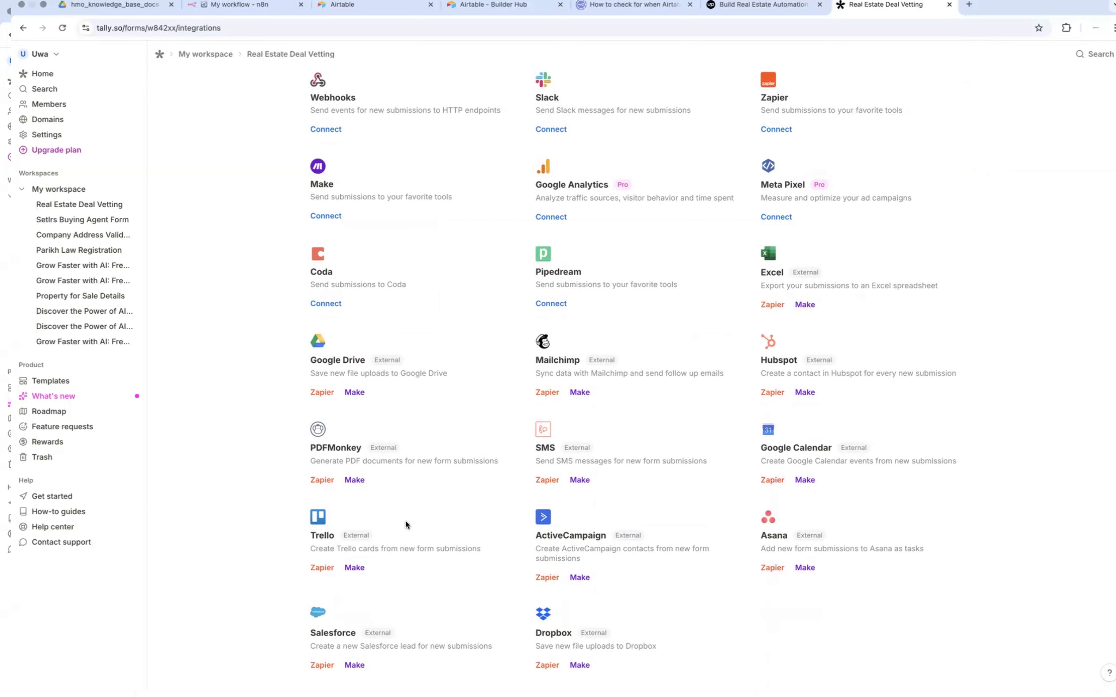
scroll(405, 522, up, 4)
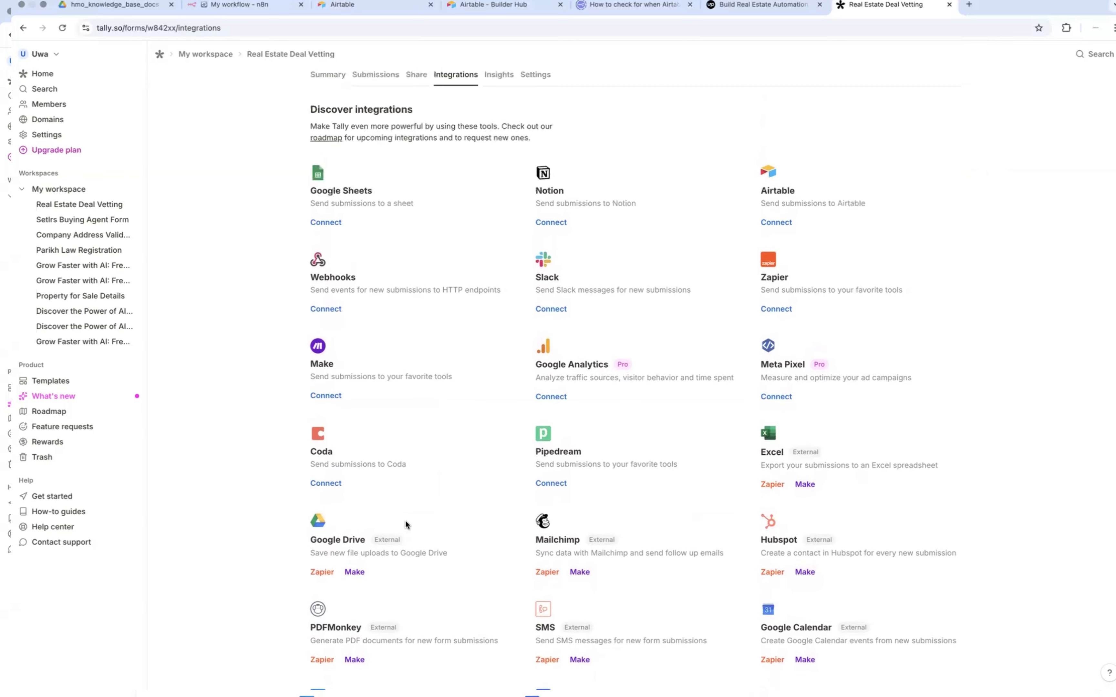
scroll(405, 521, up, 1)
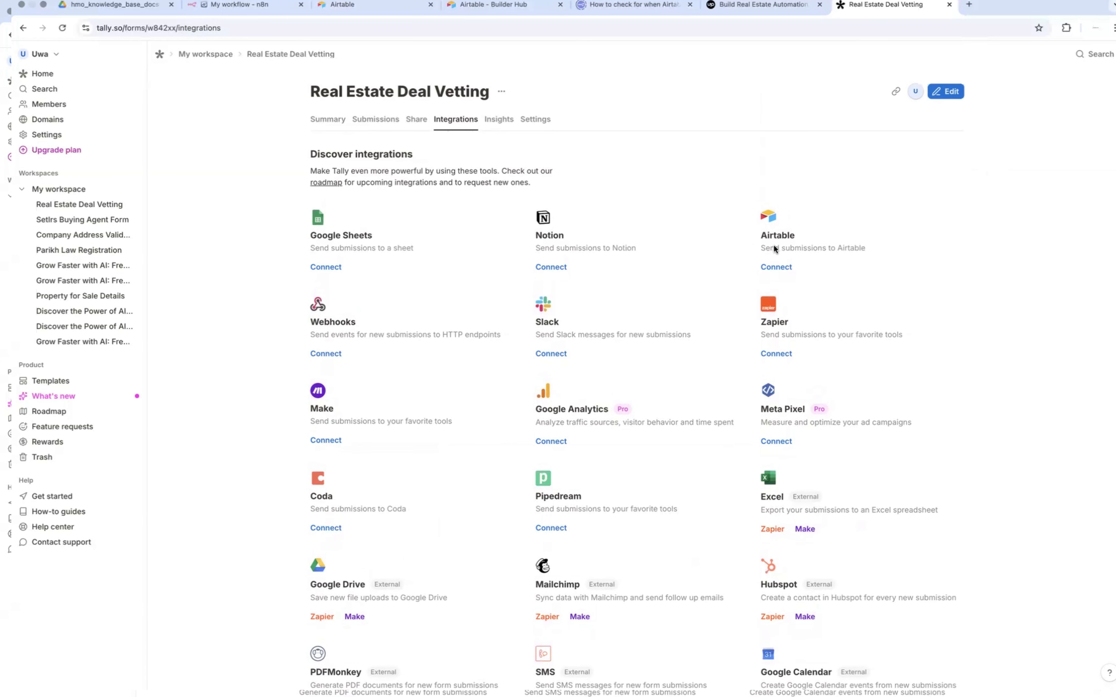
scroll(507, 390, down, 2)
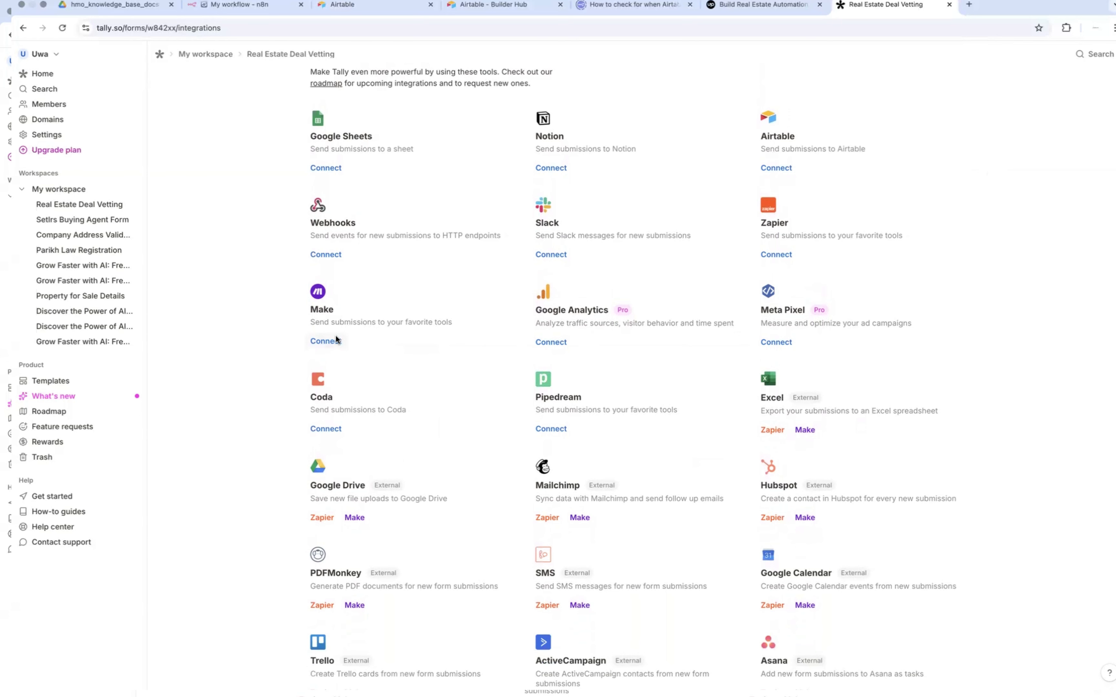
scroll(335, 337, down, 3)
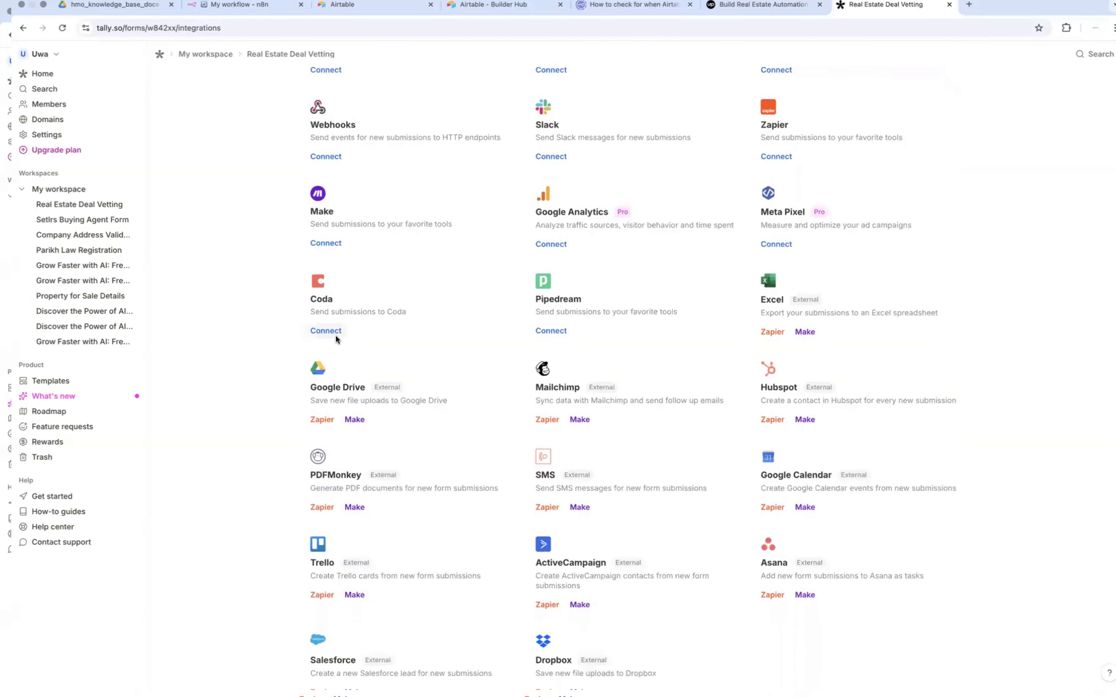
scroll(336, 337, up, 5)
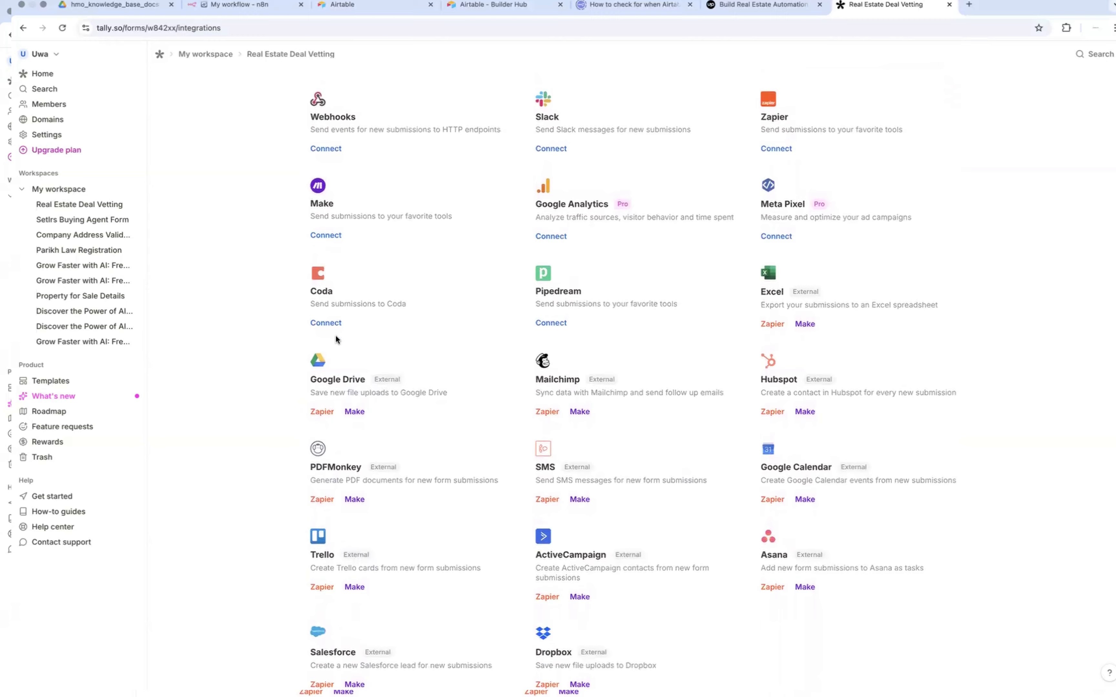
scroll(328, 367, down, 1)
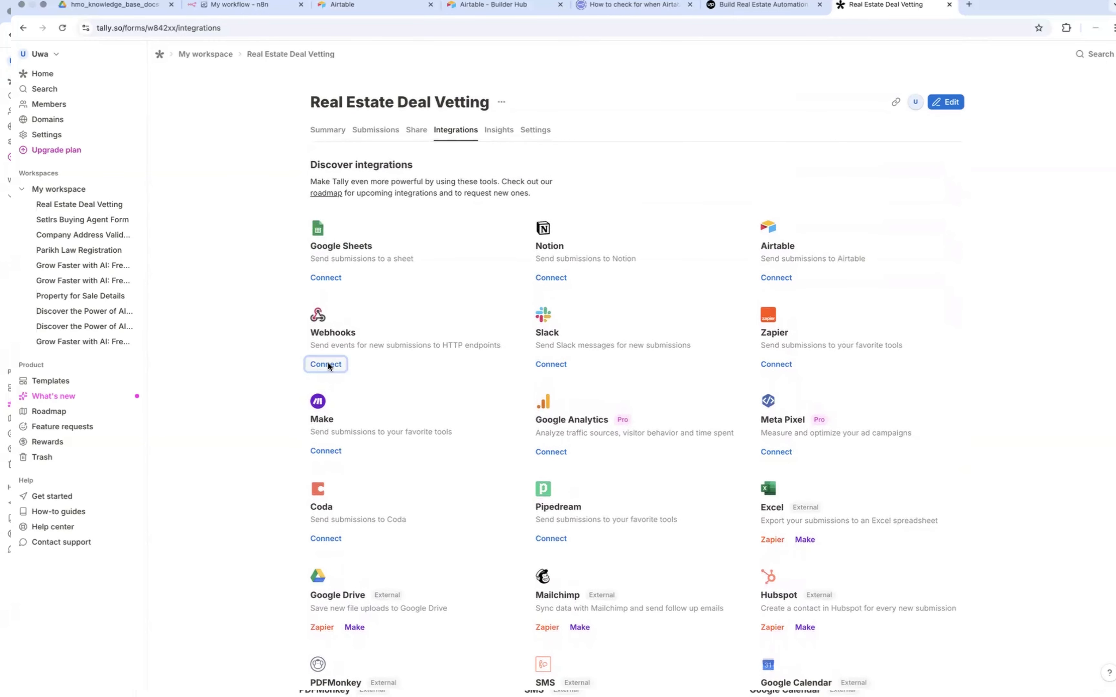
click(328, 364)
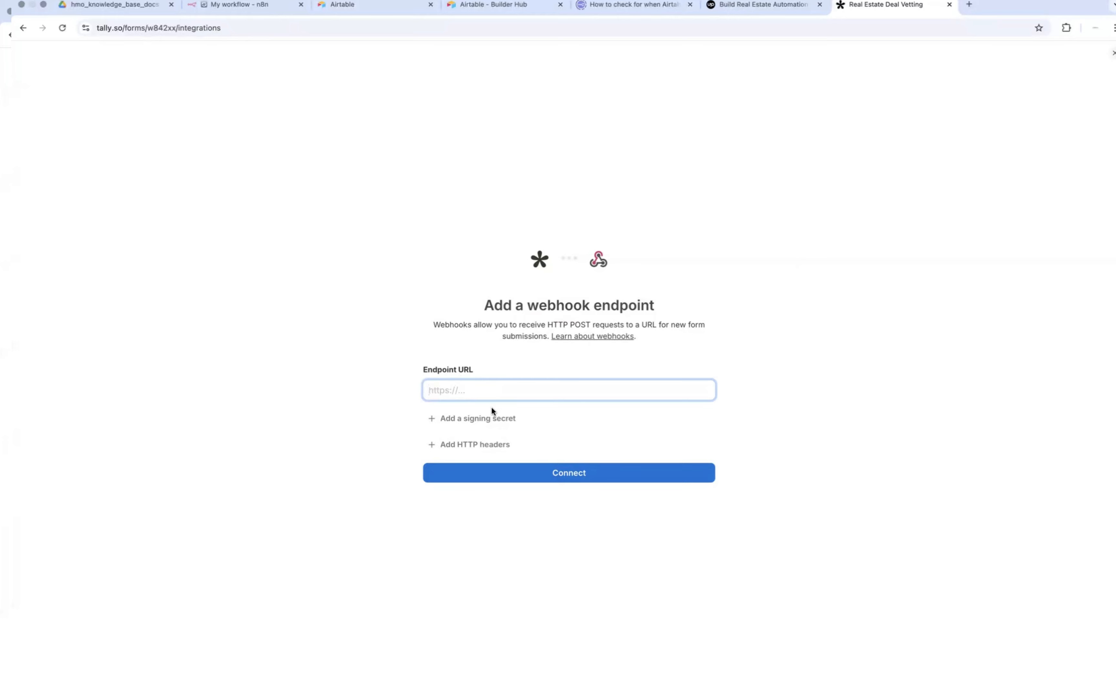
key(super+v)
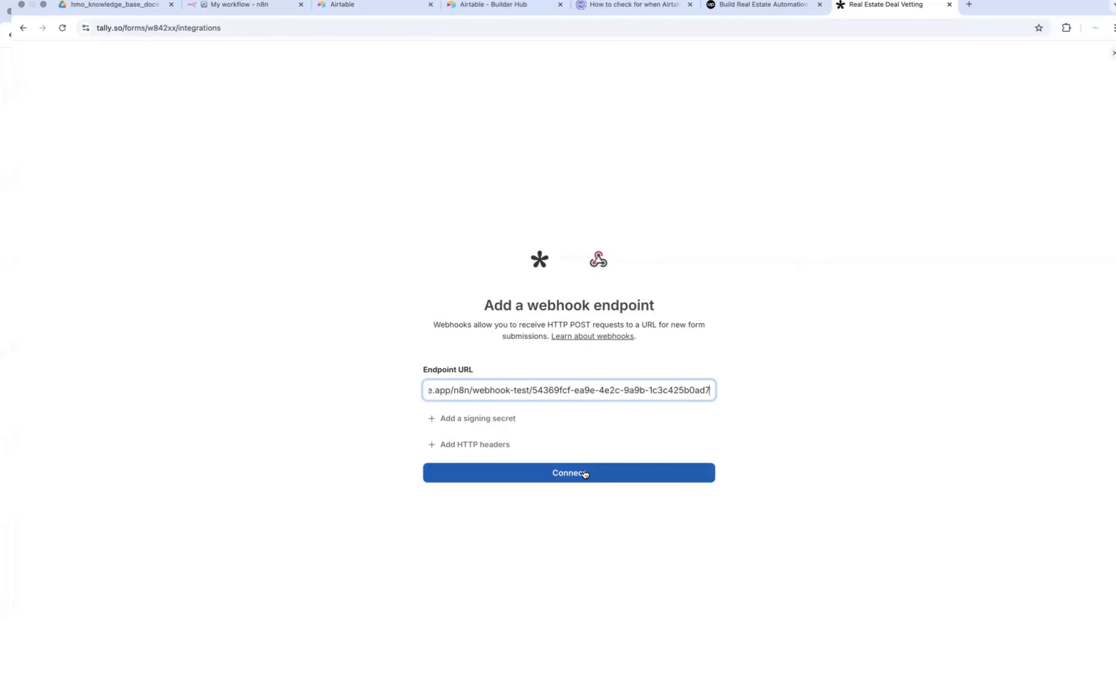
click(577, 478)
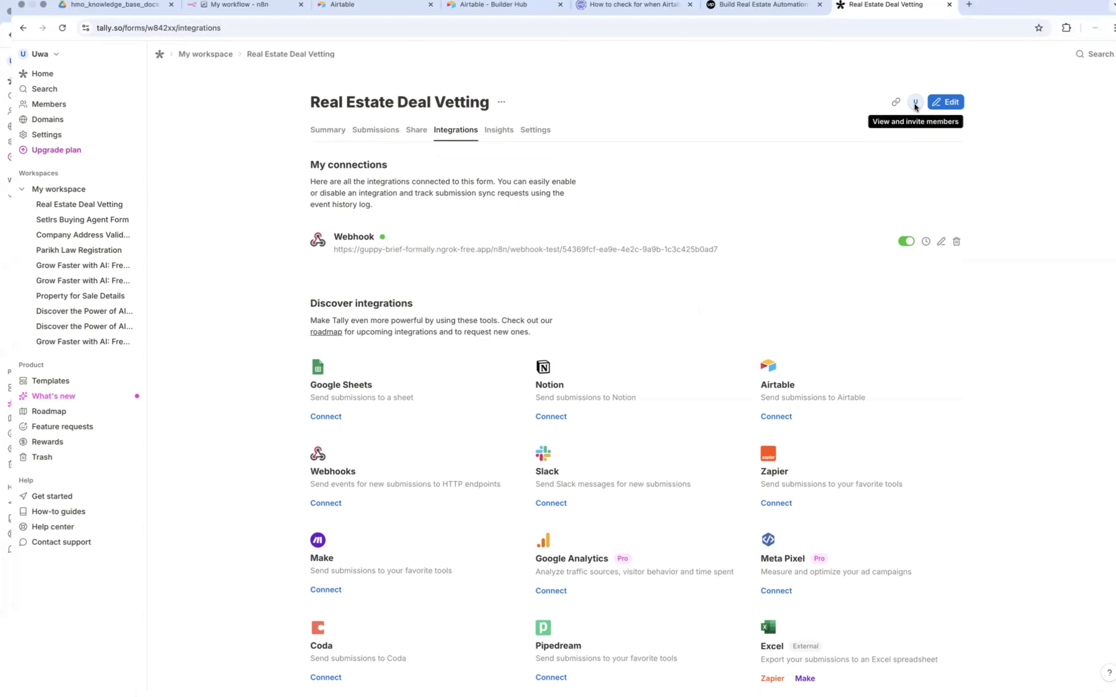
click(264, 54)
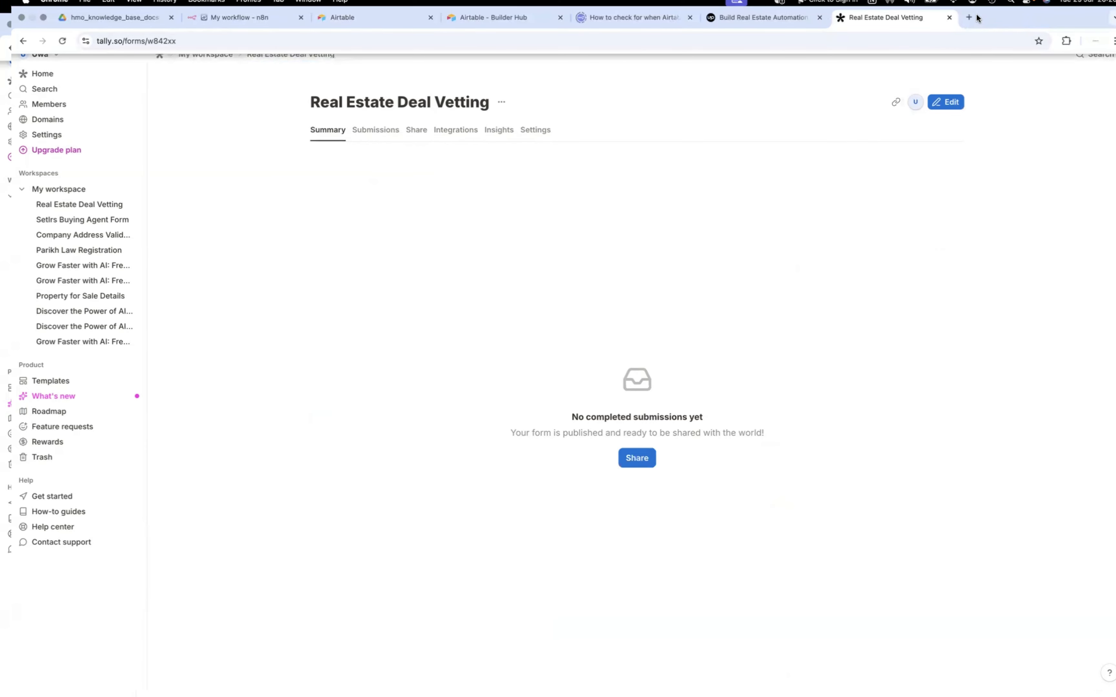
Step: Open the published Real Estate Deal Vetting form in a new browser tab using its copied share link
click(971, 17)
text(https://tally.so/r/w842xx)
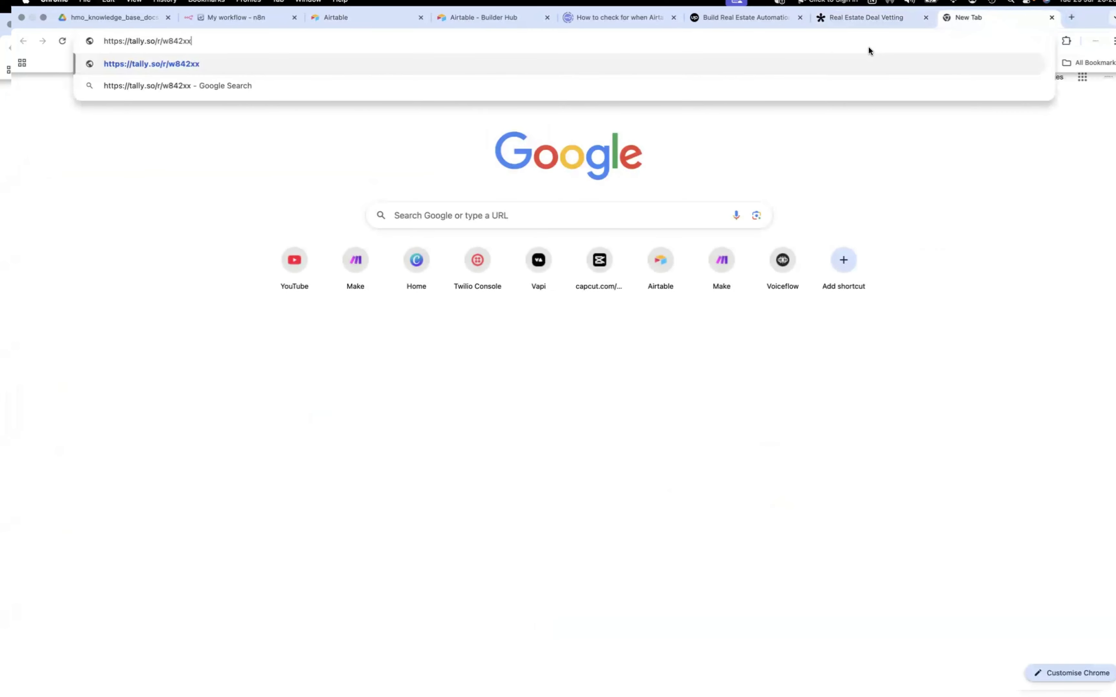
key(Return)
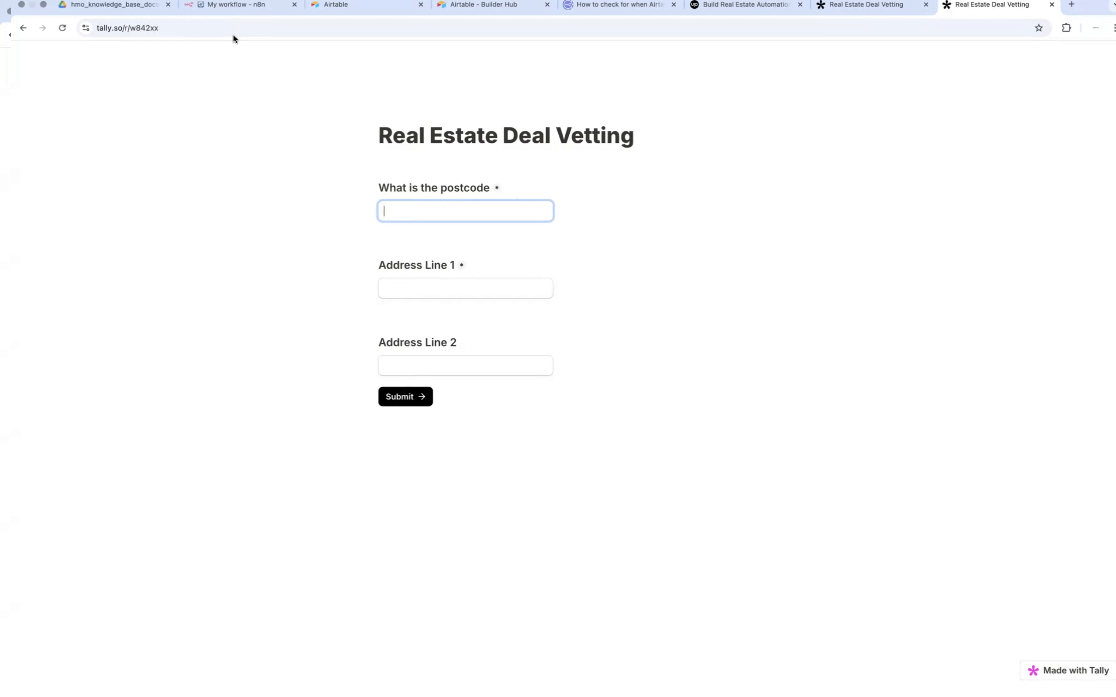
Step: Switch to n8n, keep POST as the Webhook node's HTTP method, and start listening for a test event
click(239, 9)
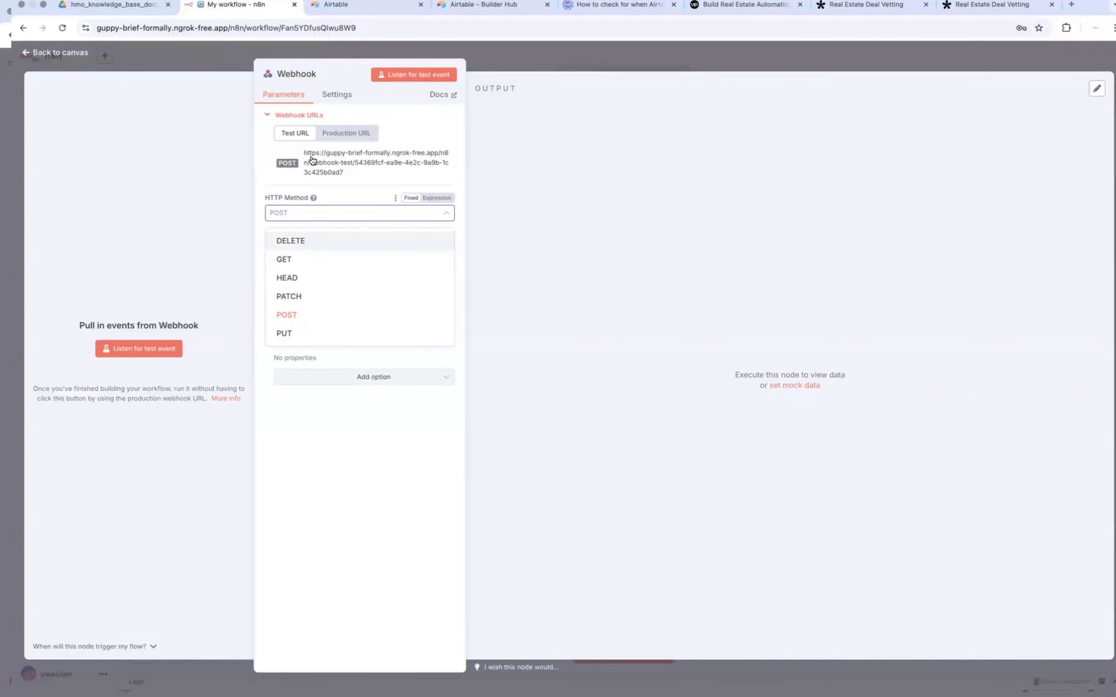
click(285, 315)
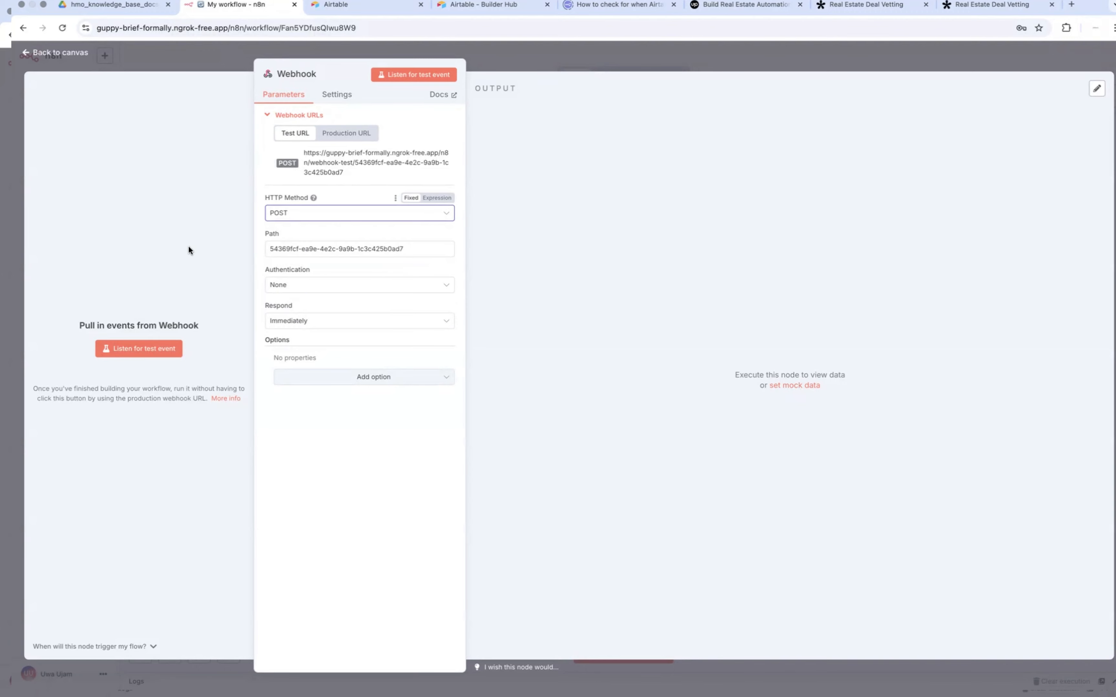
click(150, 351)
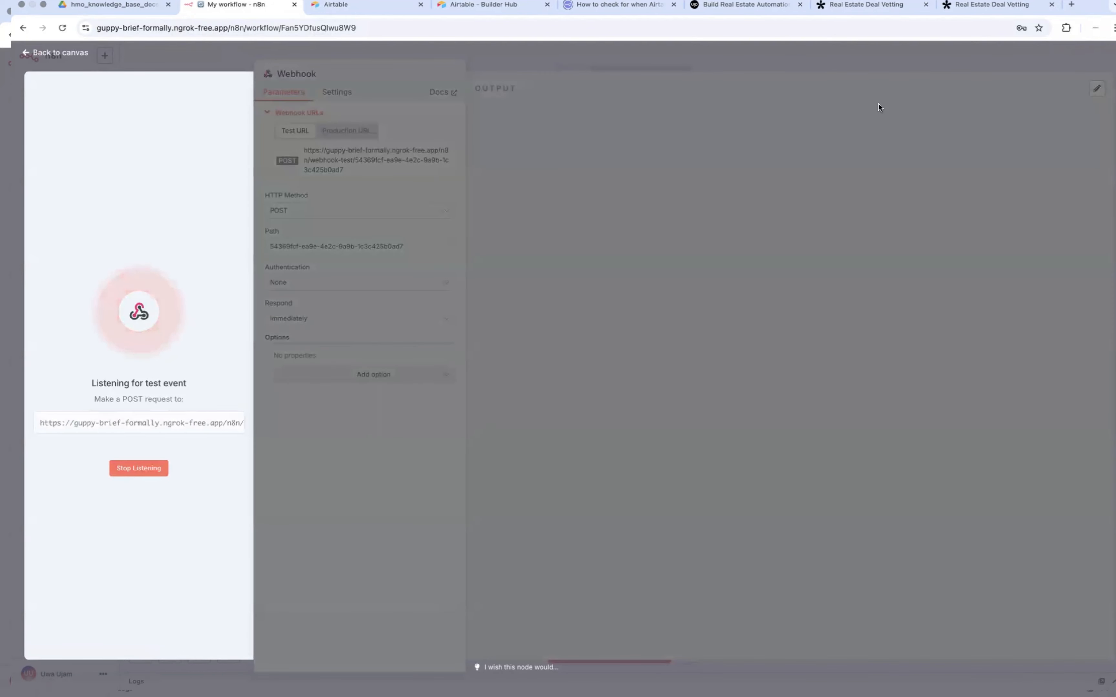
Step: Fill in the live Tally form with the property's postcode and both address lines, and submit it
click(991, 6)
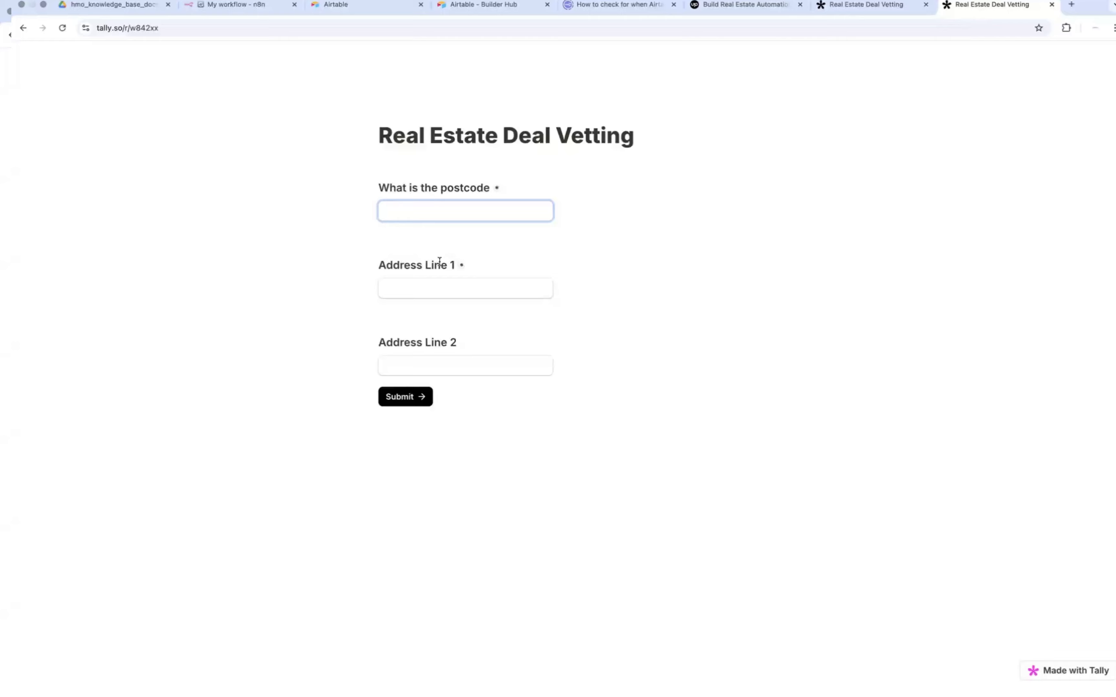
text(E15 1RS)
click(440, 286)
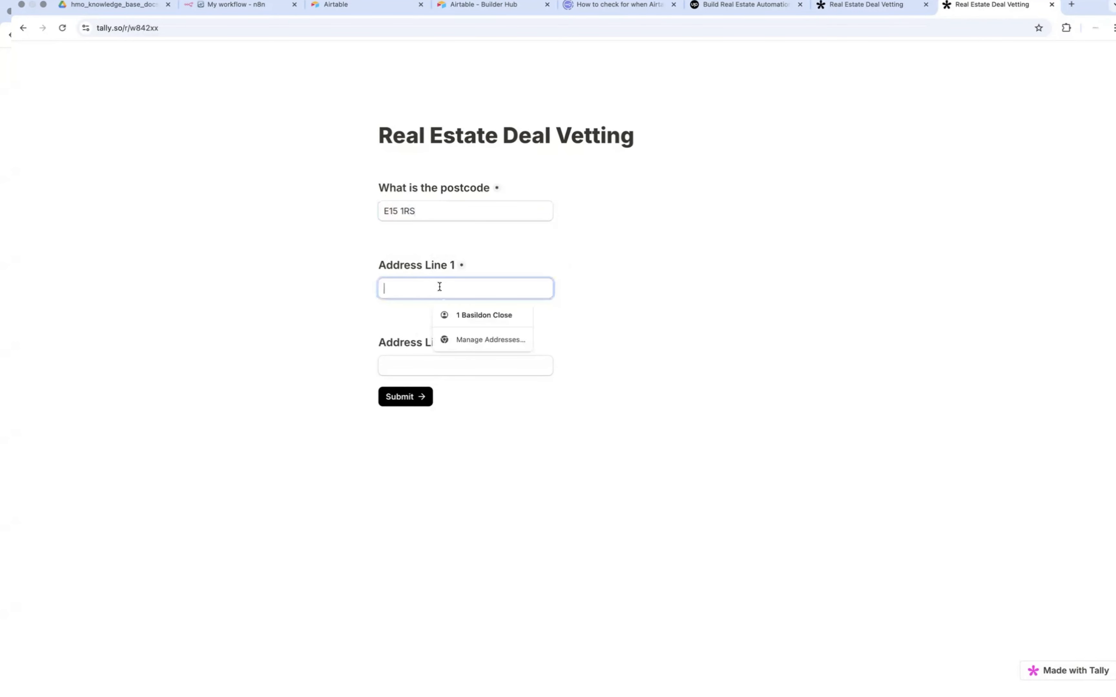
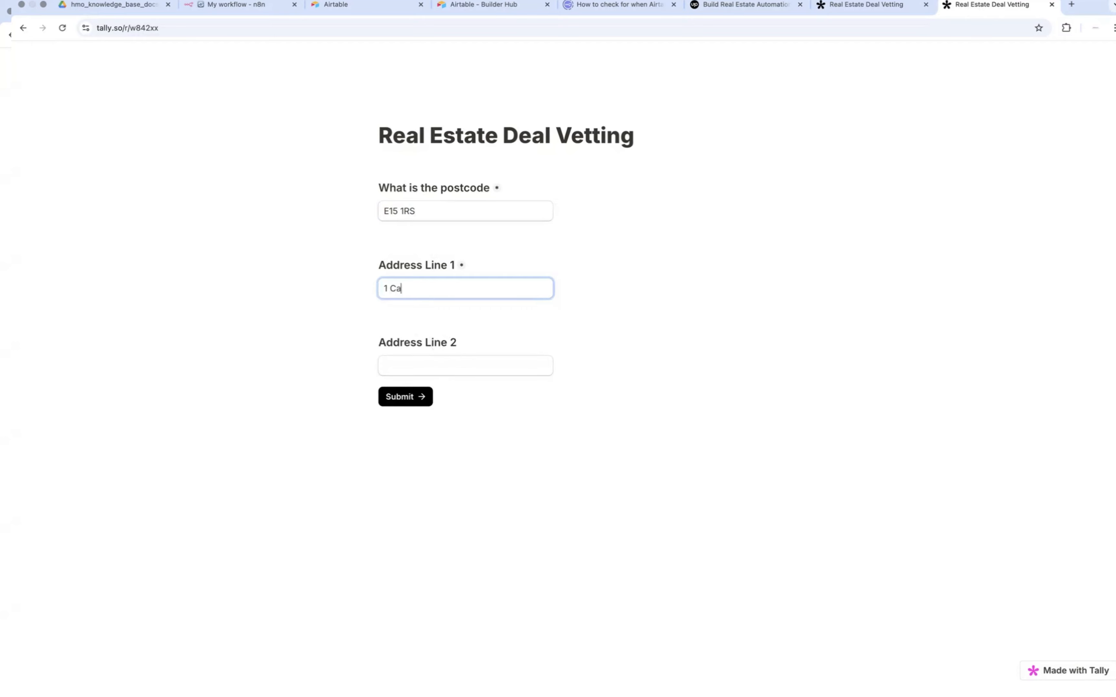
click(411, 367)
text(S)
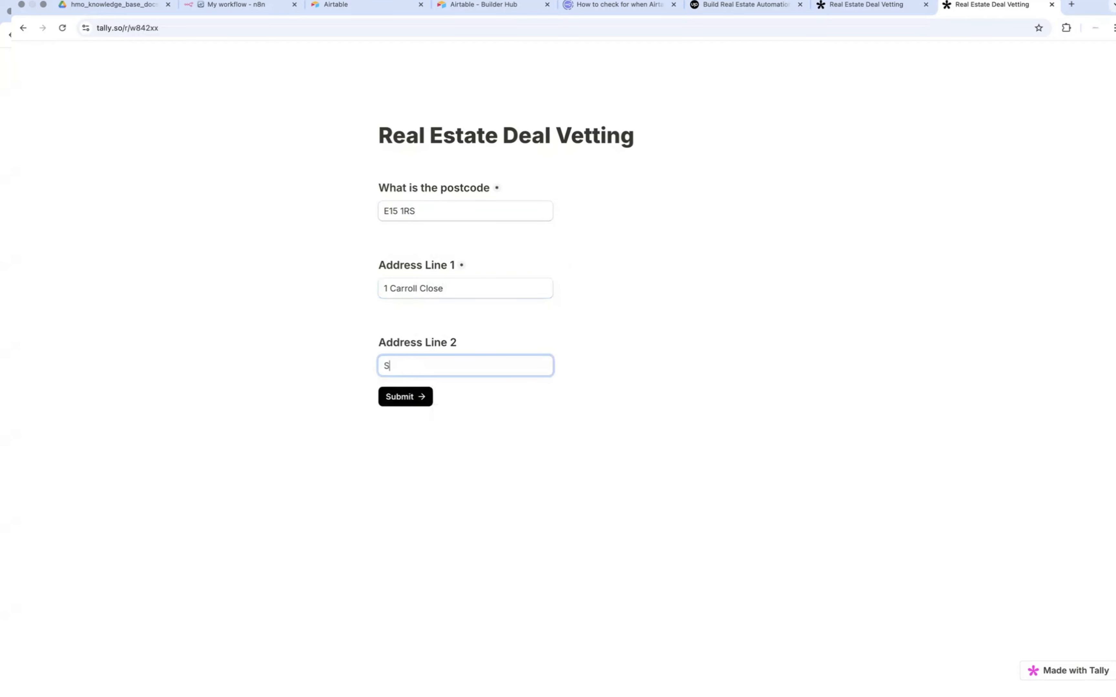
text(tratford)
click(406, 395)
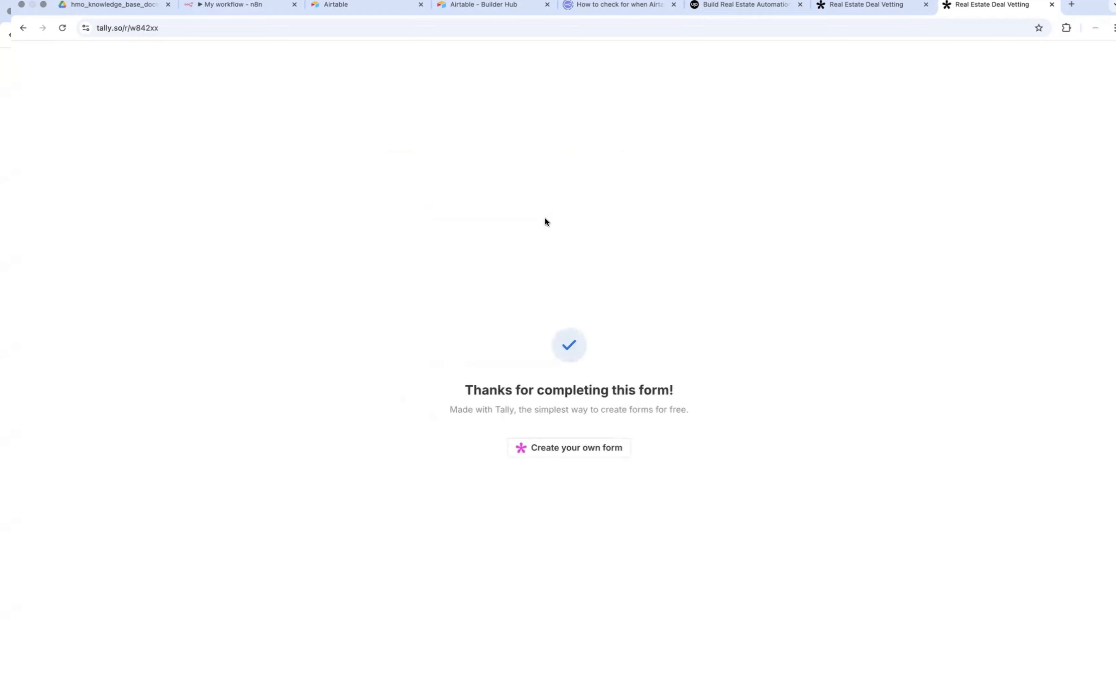
Step: Review the submitted form data in the n8n Webhook node's output, and check the form's response summary in Tally
click(232, 7)
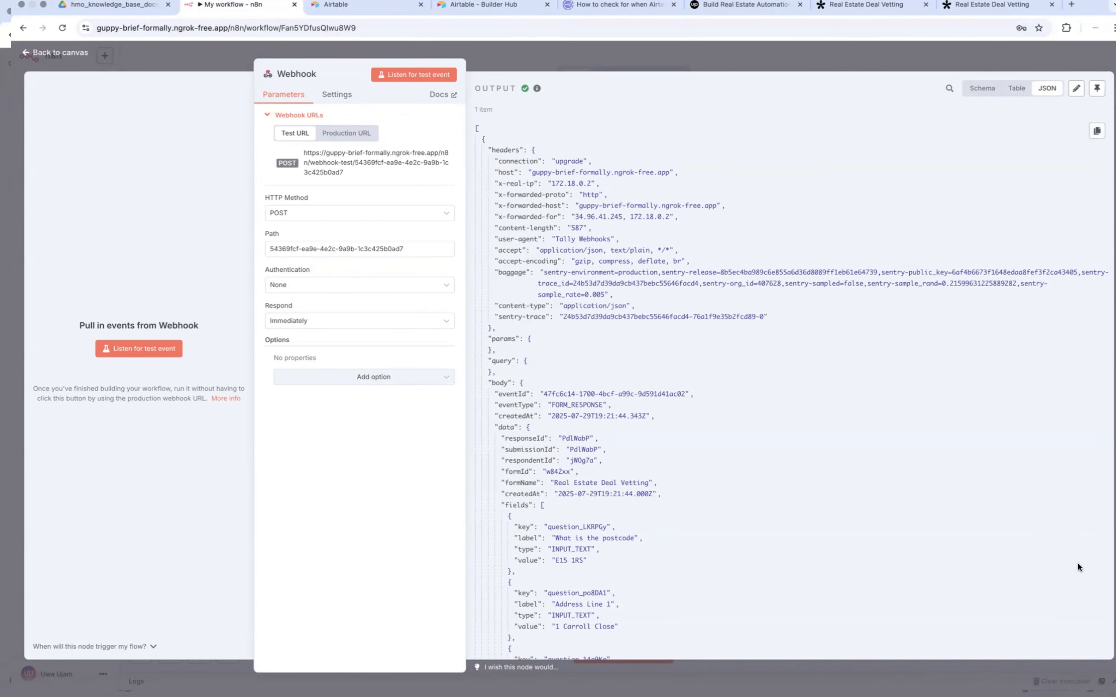
scroll(847, 499, down, 3)
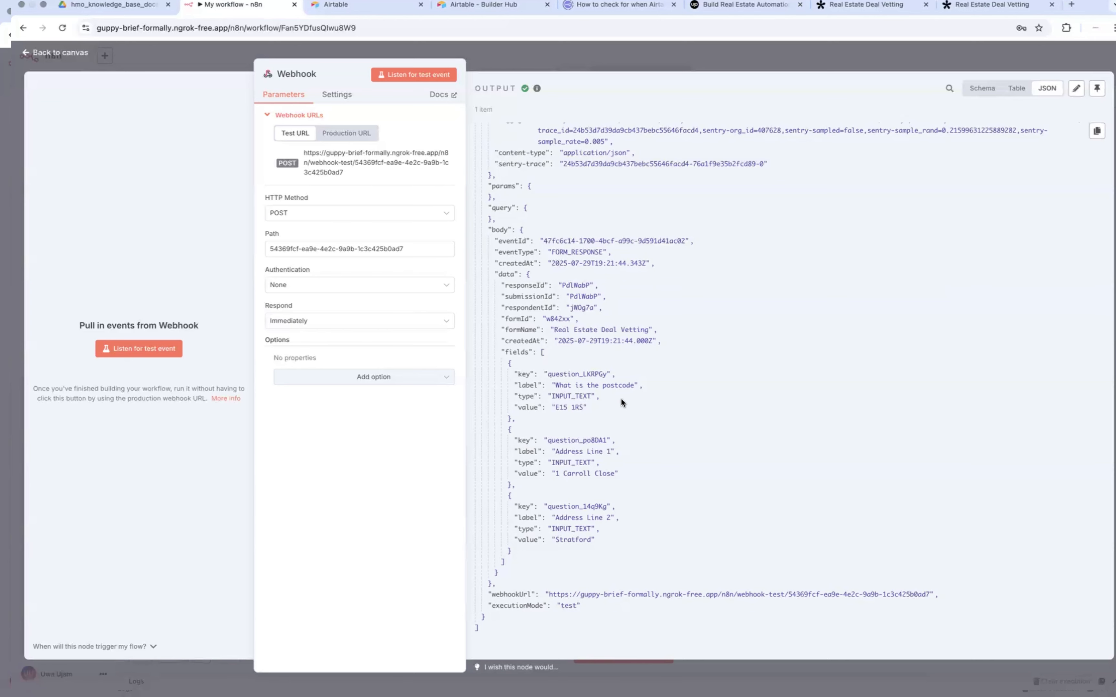
click(973, 5)
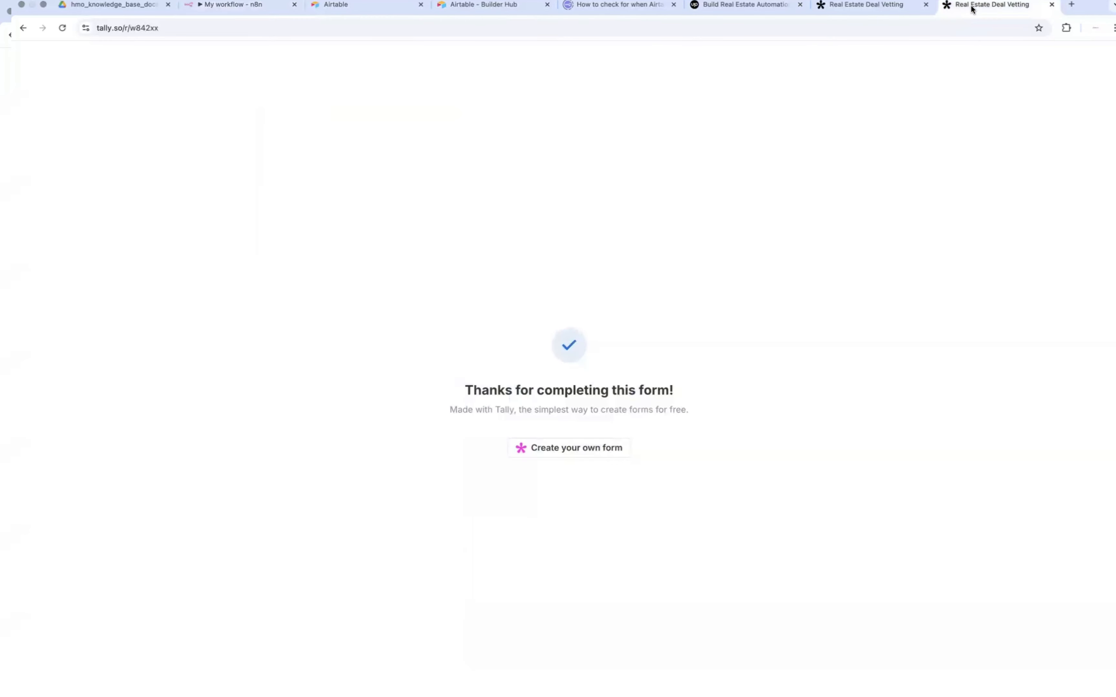
click(880, 11)
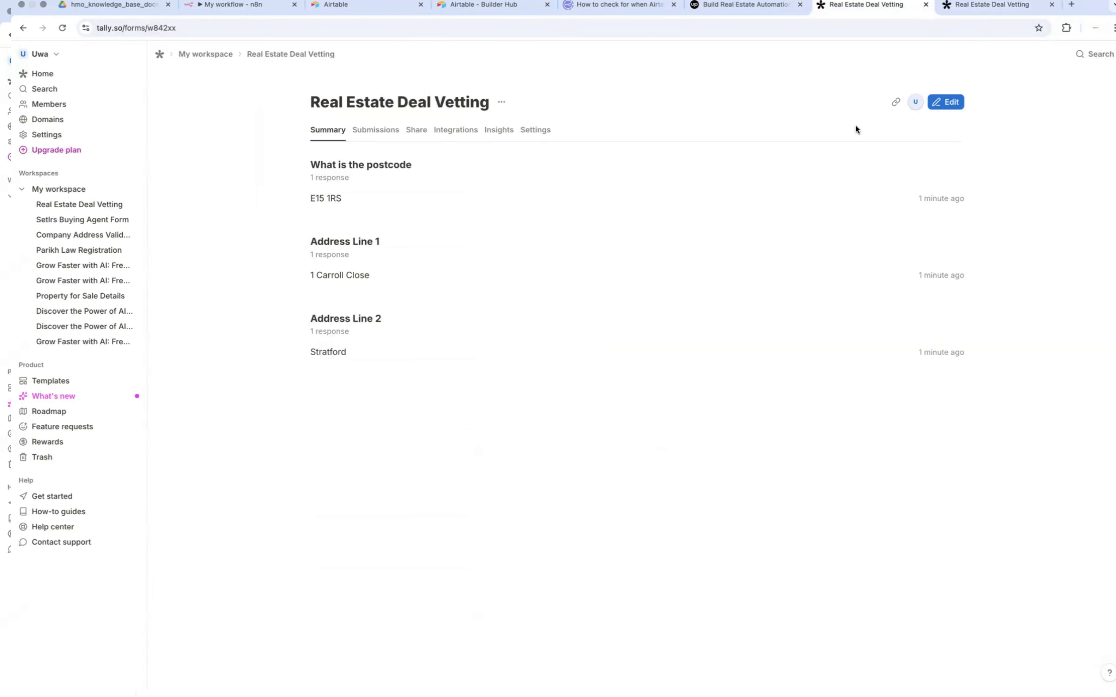
Step: Open the form for editing, examine the postcode question's field name options, and consult the help article on naming question fields
click(943, 103)
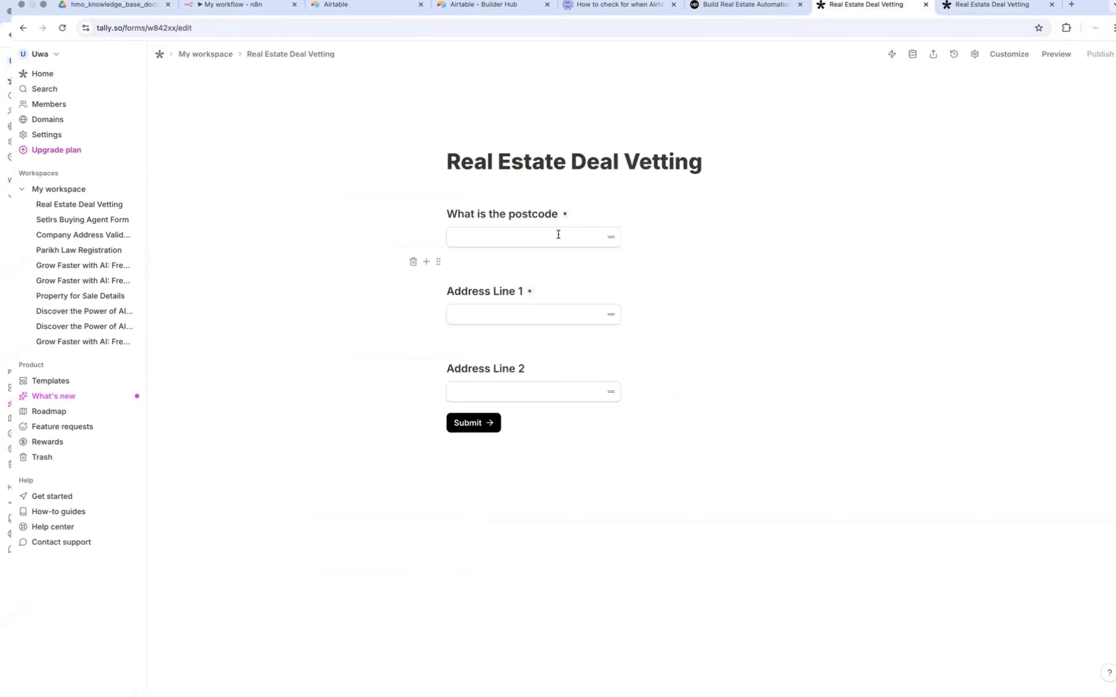
click(471, 232)
click(438, 238)
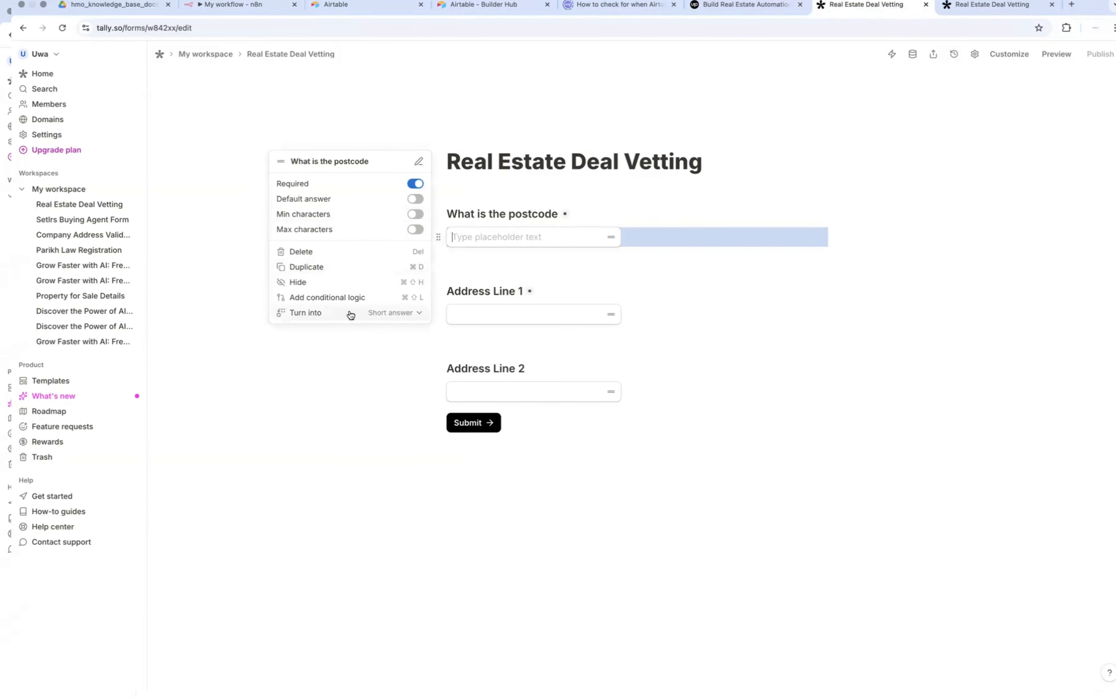
click(342, 163)
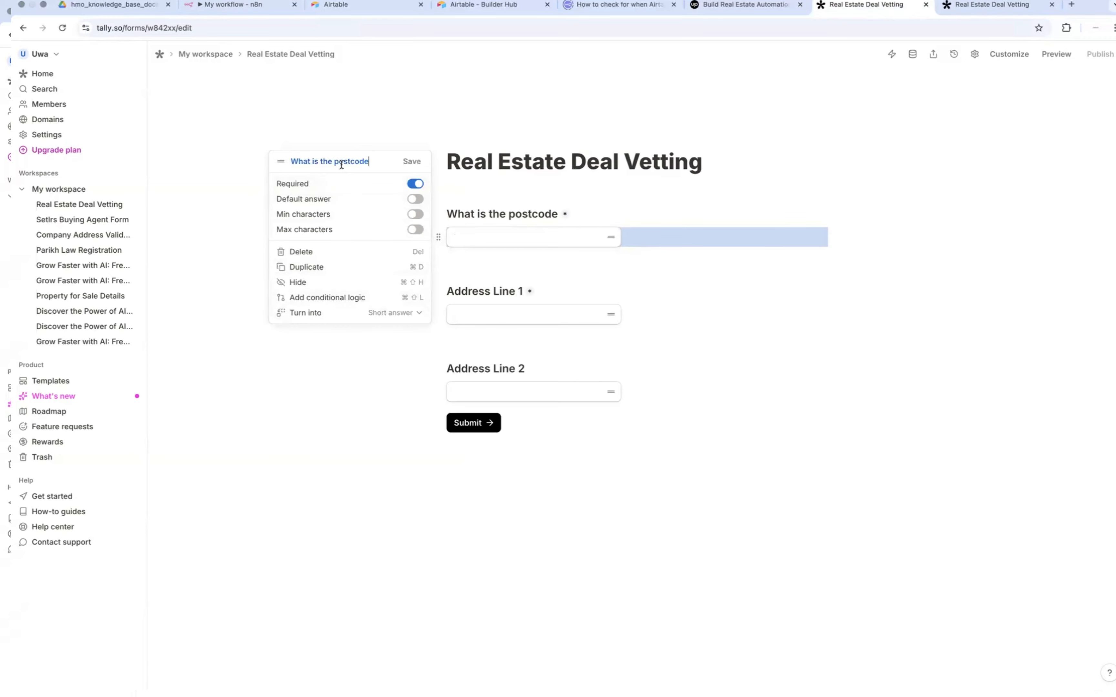
click(408, 164)
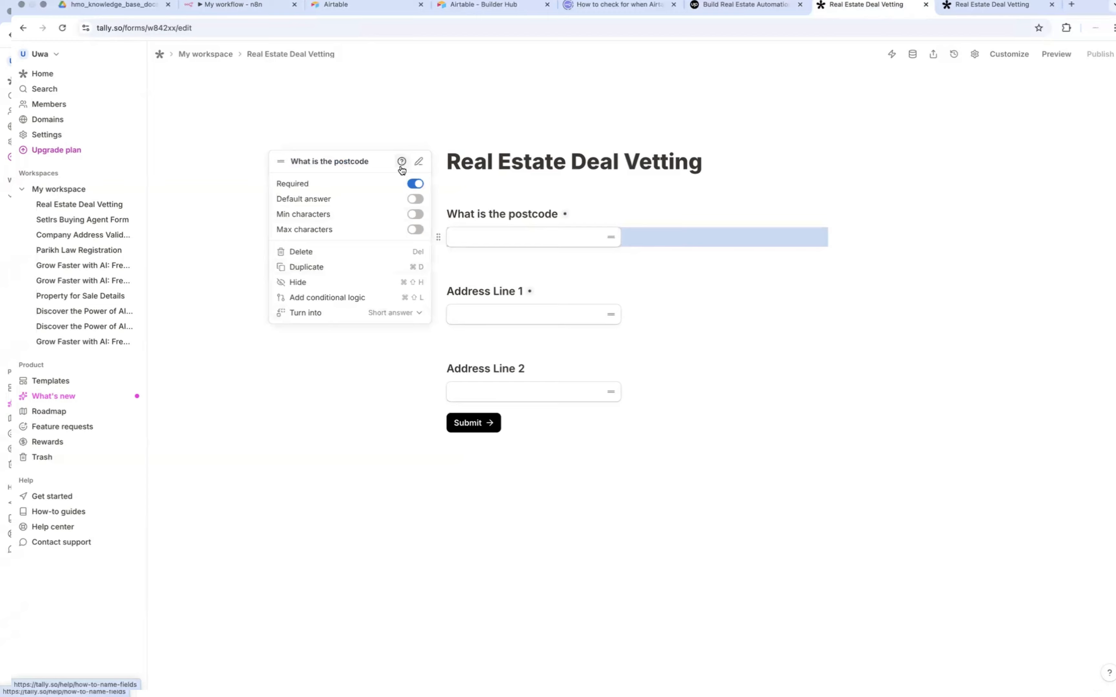
click(401, 162)
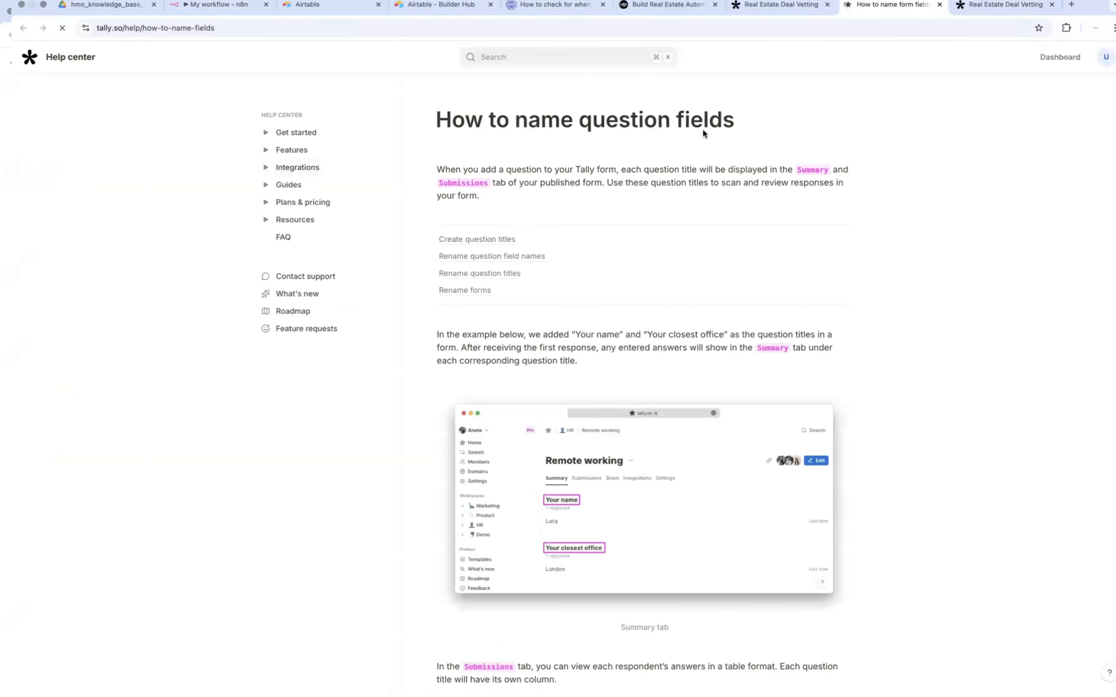
click(940, 5)
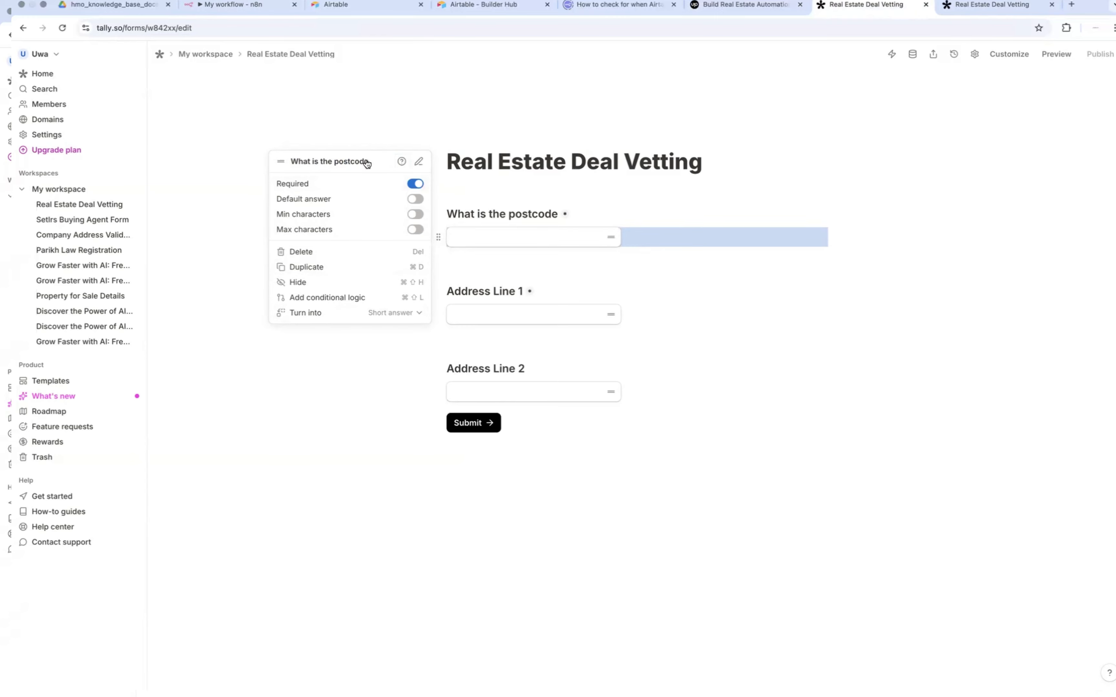
Step: Rename the postcode question's field as postcode and save the name
click(418, 161)
key(BackSpace)
key(BackSpace)
key(BackSpace)
key(BackSpace)
key(BackSpace)
key(BackSpace)
key(BackSpace)
key(BackSpace)
key(BackSpace)
key(BackSpace)
key(BackSpace)
key(BackSpace)
key(BackSpace)
key(BackSpace)
key(BackSpace)
key(BackSpace)
key(BackSpace)
key(BackSpace)
key(BackSpace)
key(BackSpace)
text(postcode)
click(422, 162)
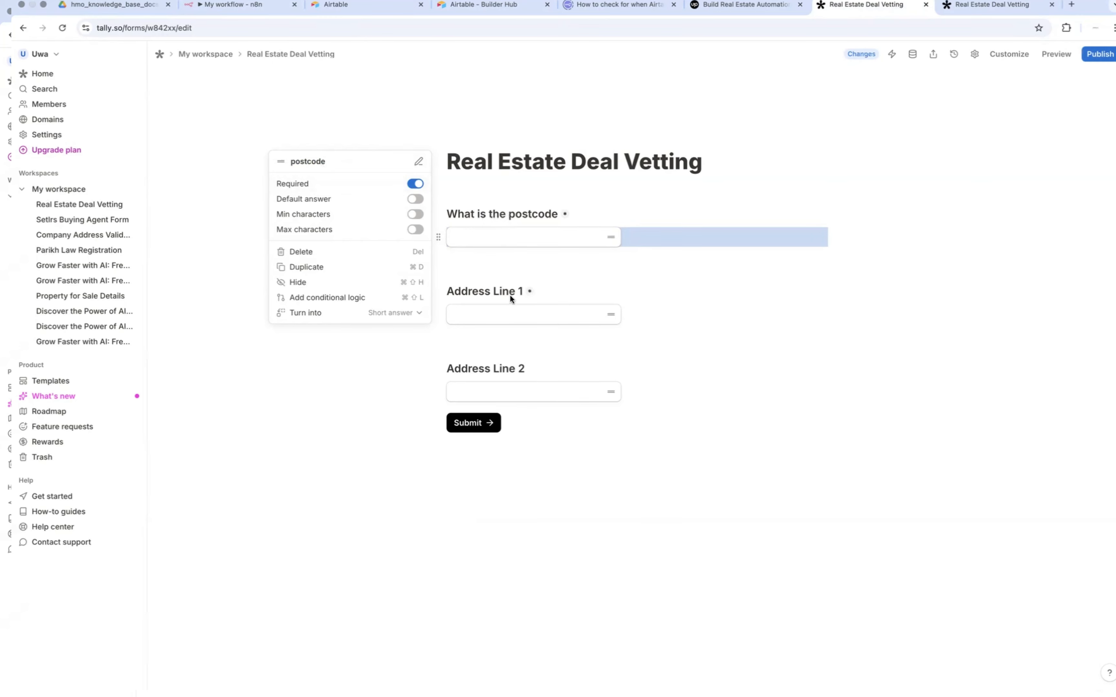
Step: Rename the Address Line 1 question's field as address_line_1 and save the name
click(464, 315)
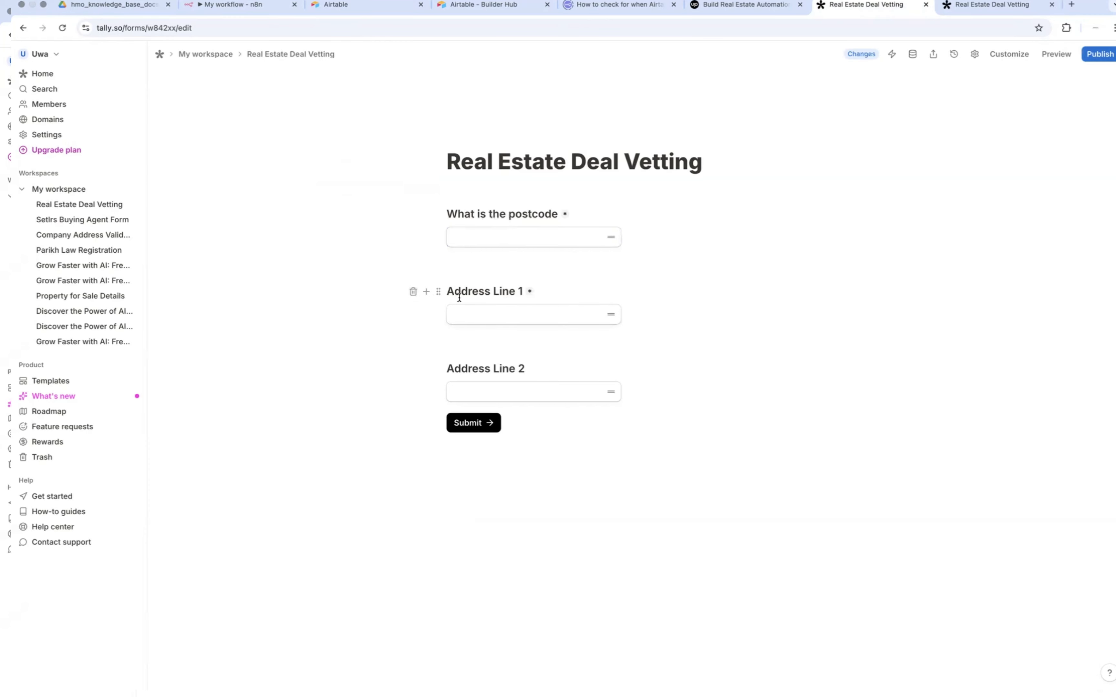
click(439, 292)
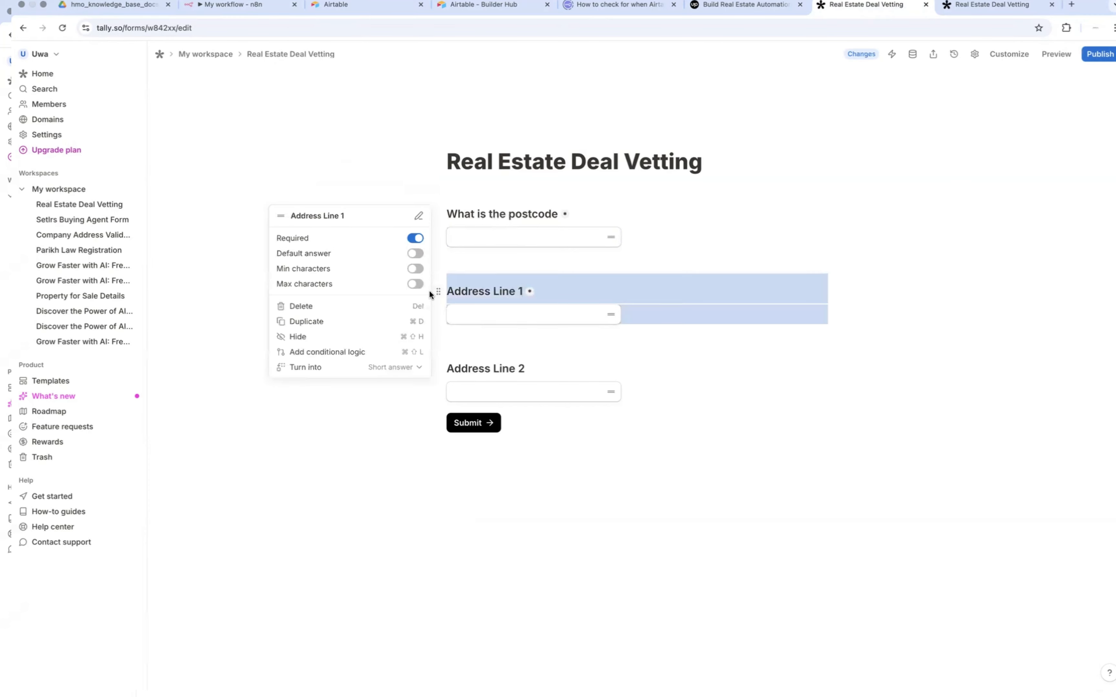
click(417, 217)
key(BackSpace)
key(BackSpace)
key(BackSpace)
key(BackSpace)
key(BackSpace)
key(BackSpace)
key(BackSpace)
key(BackSpace)
key(BackSpace)
key(BackSpace)
key(BackSpace)
key(BackSpace)
key(BackSpace)
key(BackSpace)
text(address_line_1)
click(411, 217)
click(403, 419)
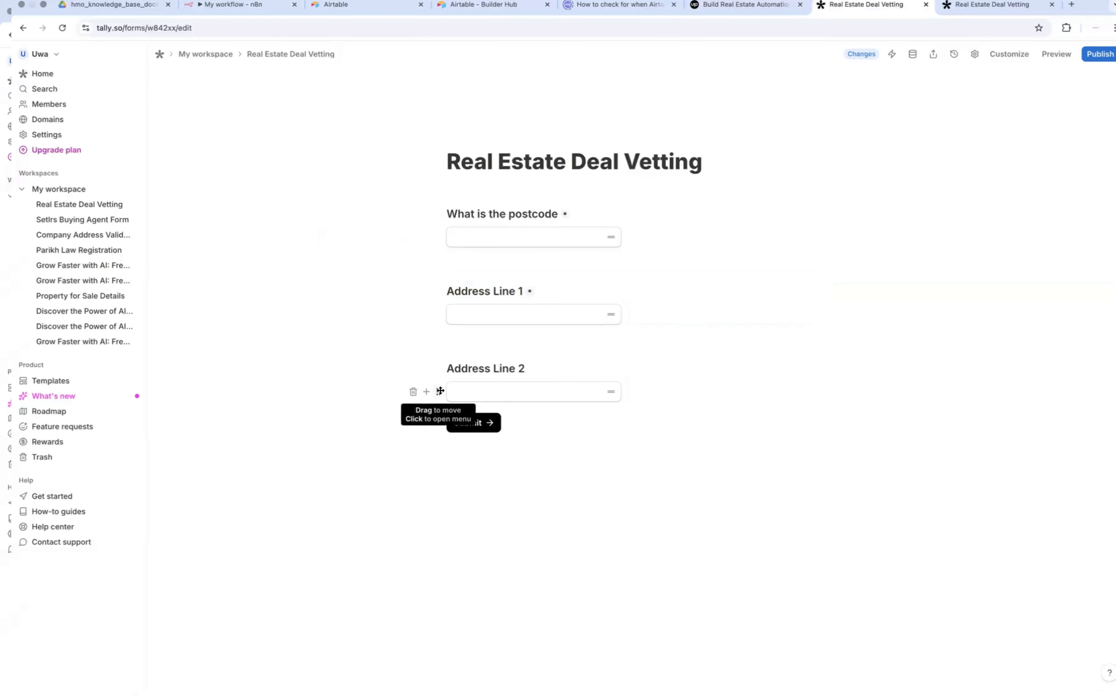
Step: Rename the Address Line 2 question's field as address_line_2, and publish the updated form
click(438, 392)
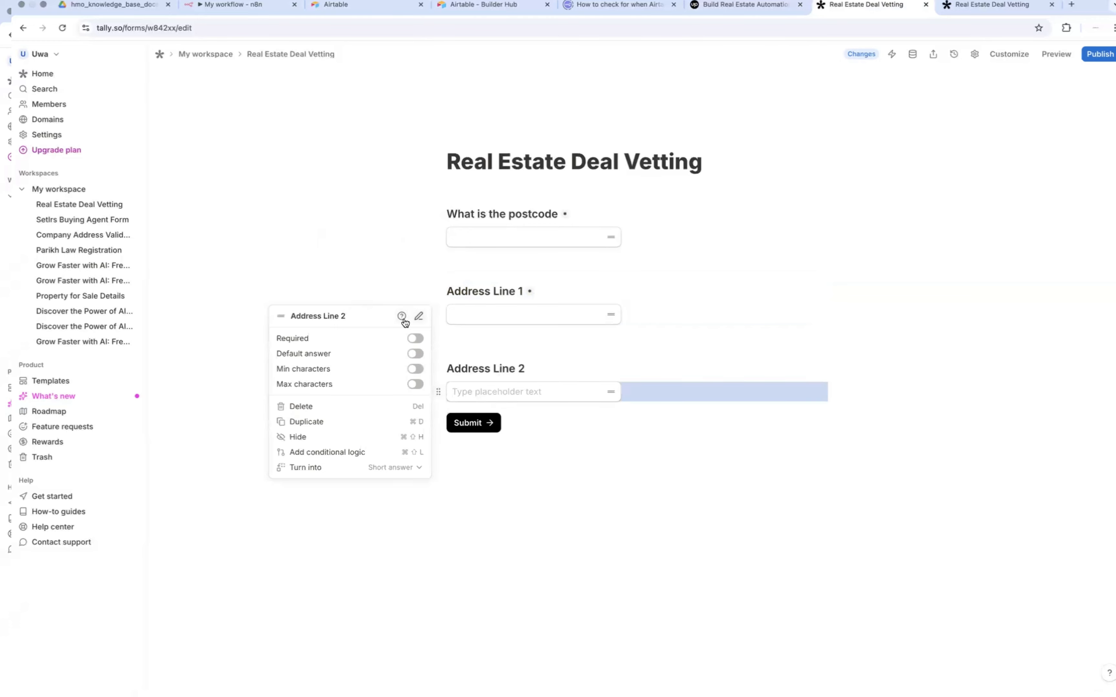
click(418, 316)
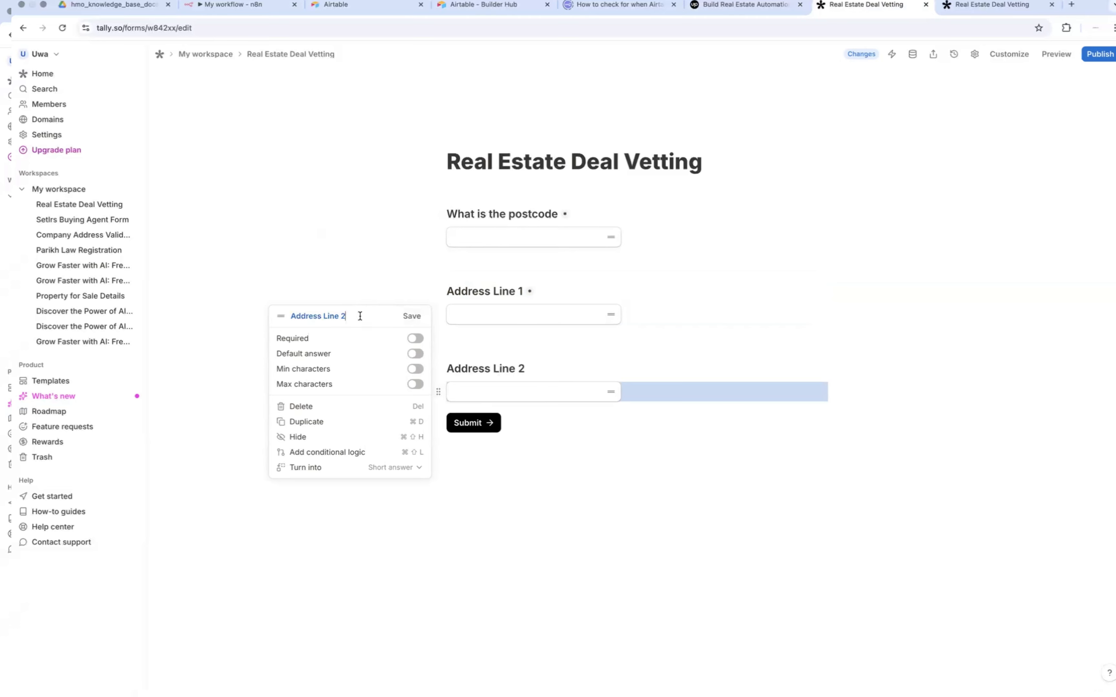
key(BackSpace)
key(BackSpace)
key(BackSpace)
key(BackSpace)
key(BackSpace)
key(BackSpace)
key(BackSpace)
key(BackSpace)
key(BackSpace)
key(BackSpace)
key(BackSpace)
key(BackSpace)
key(BackSpace)
key(BackSpace)
text(address_line_1)
key(BackSpace)
text(2)
click(412, 316)
click(1107, 54)
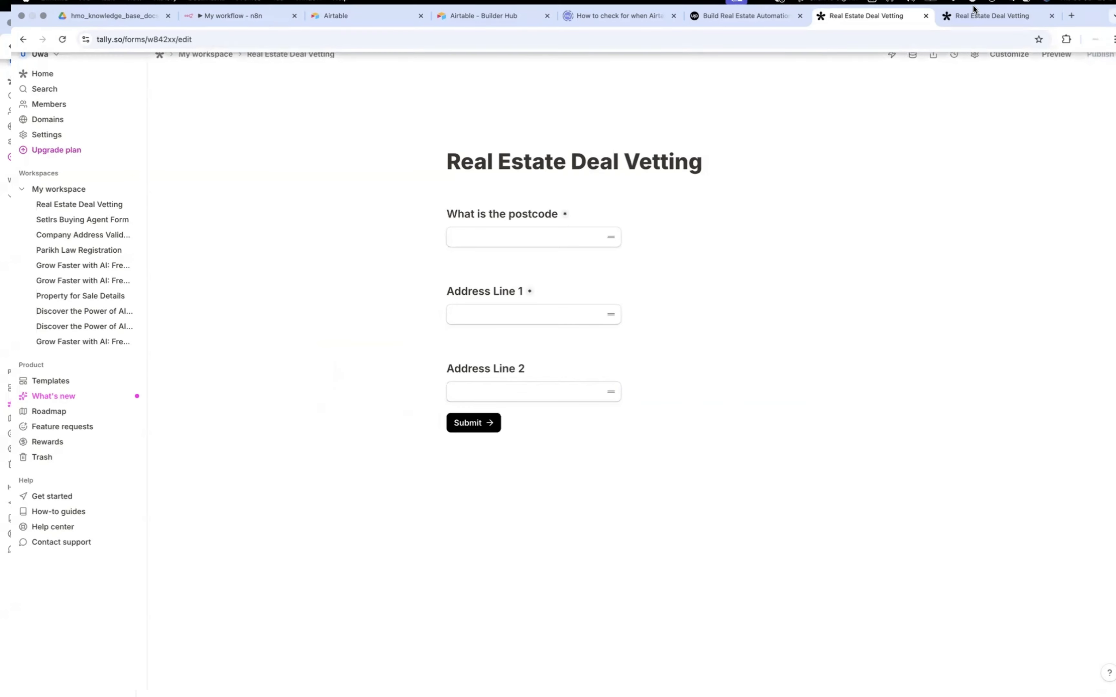
Step: Reload the live form for a new submission, and make the Webhook node in n8n listen for another test event
click(974, 21)
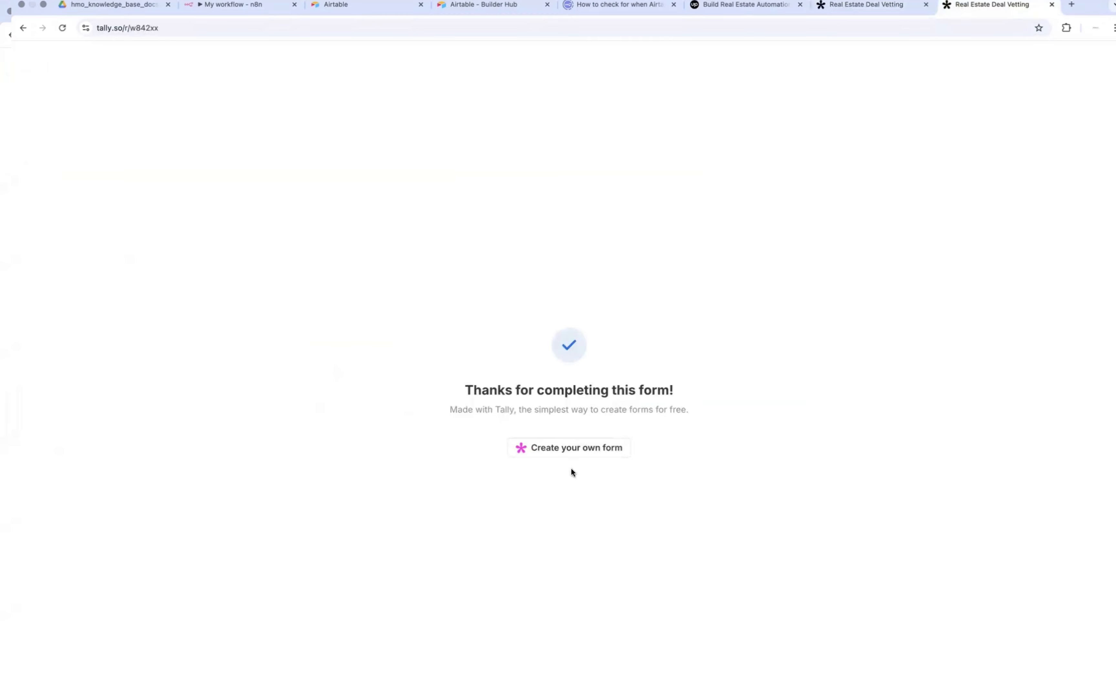
click(268, 30)
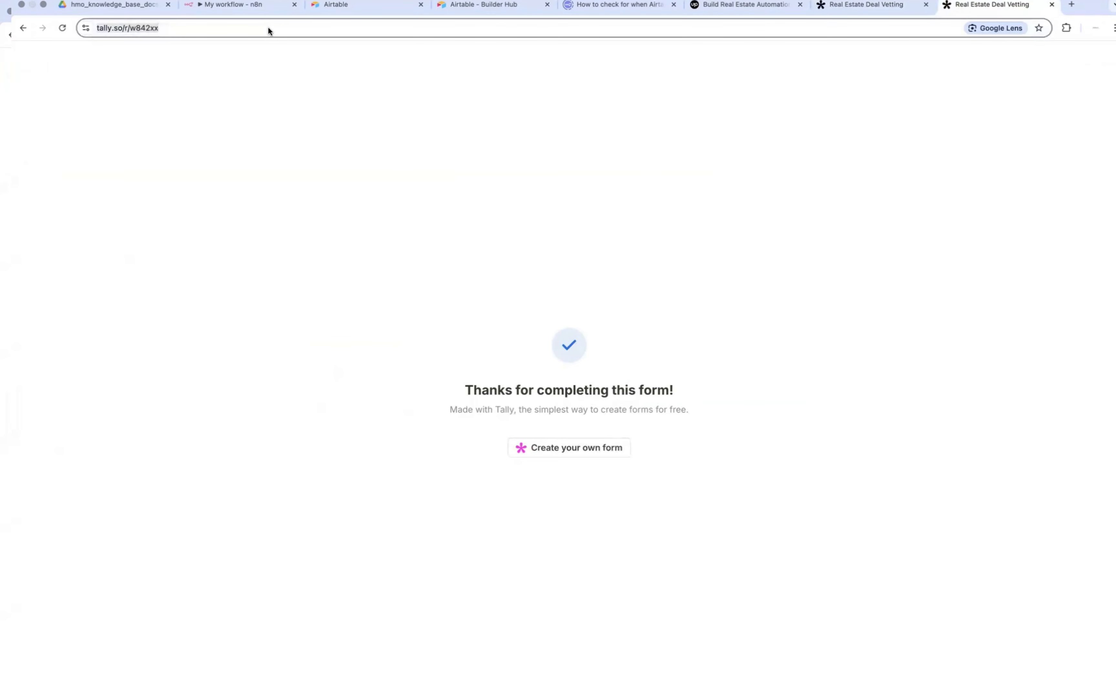
key(Return)
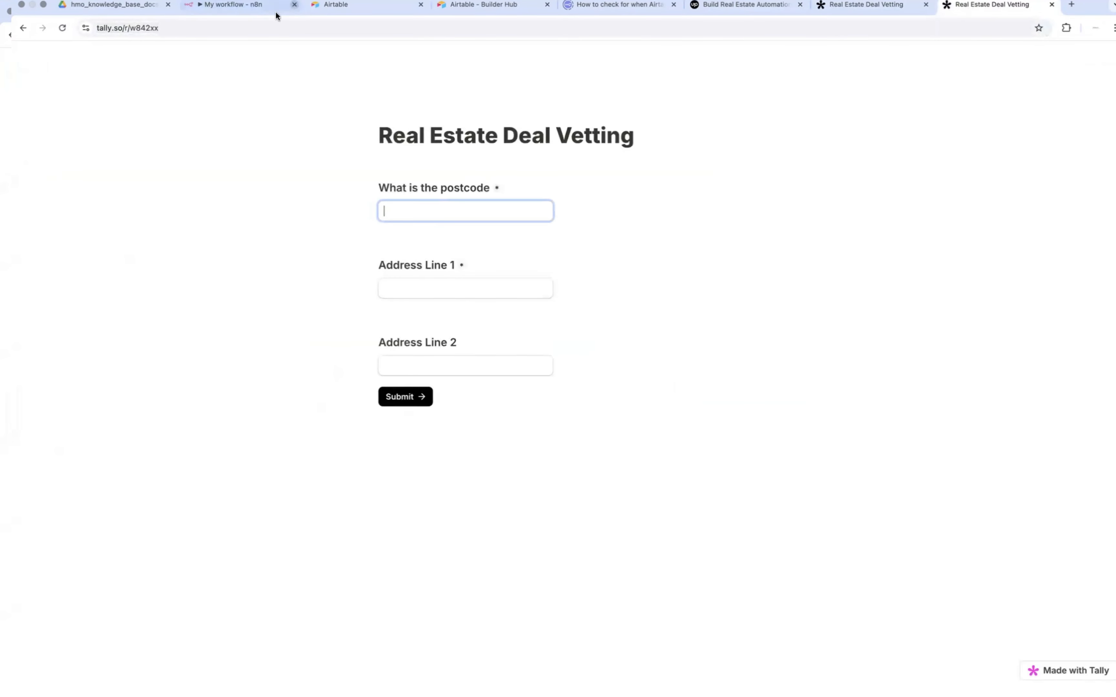
click(242, 9)
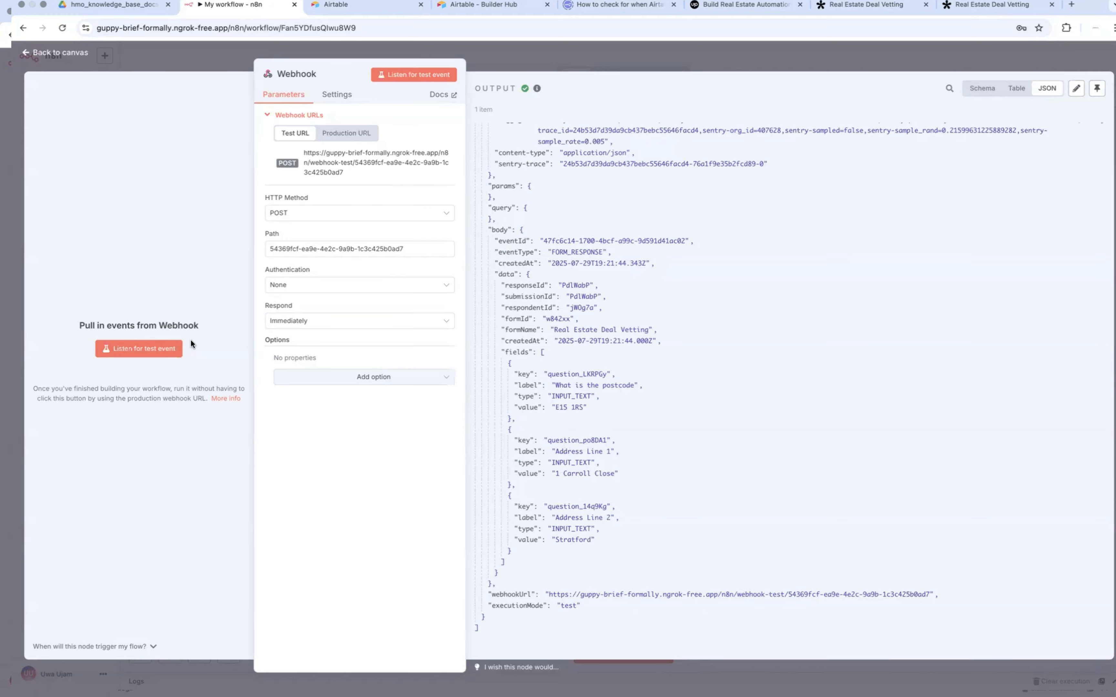
click(165, 352)
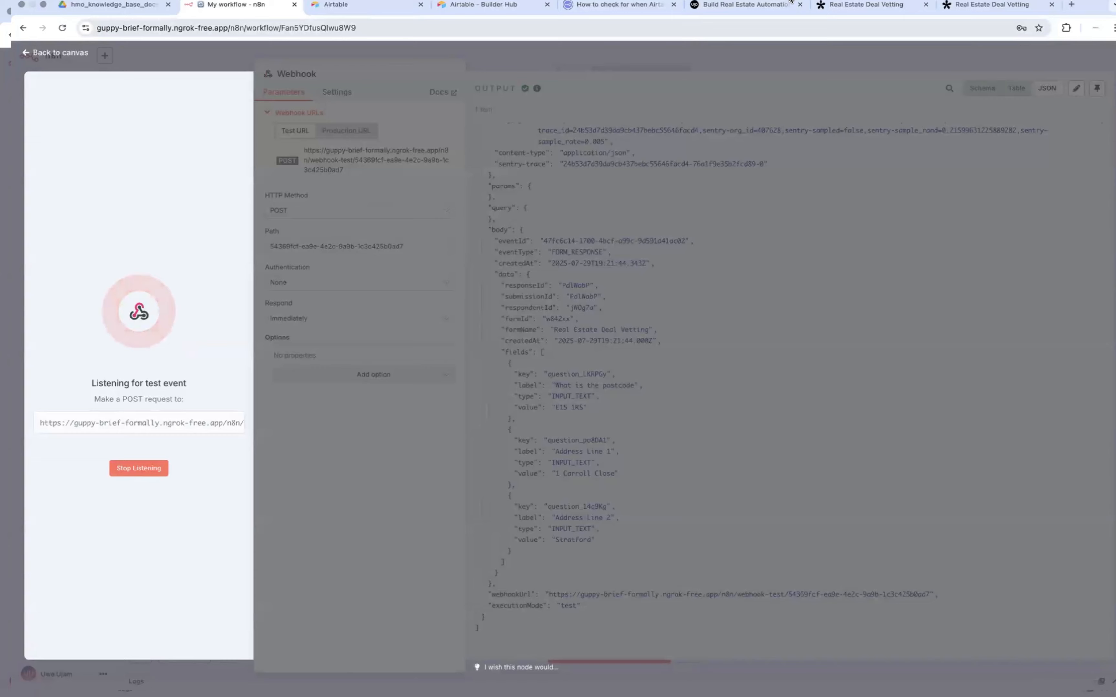
Step: Fill in the live Tally form with the test property's postcode and both address lines, and submit it
click(968, 10)
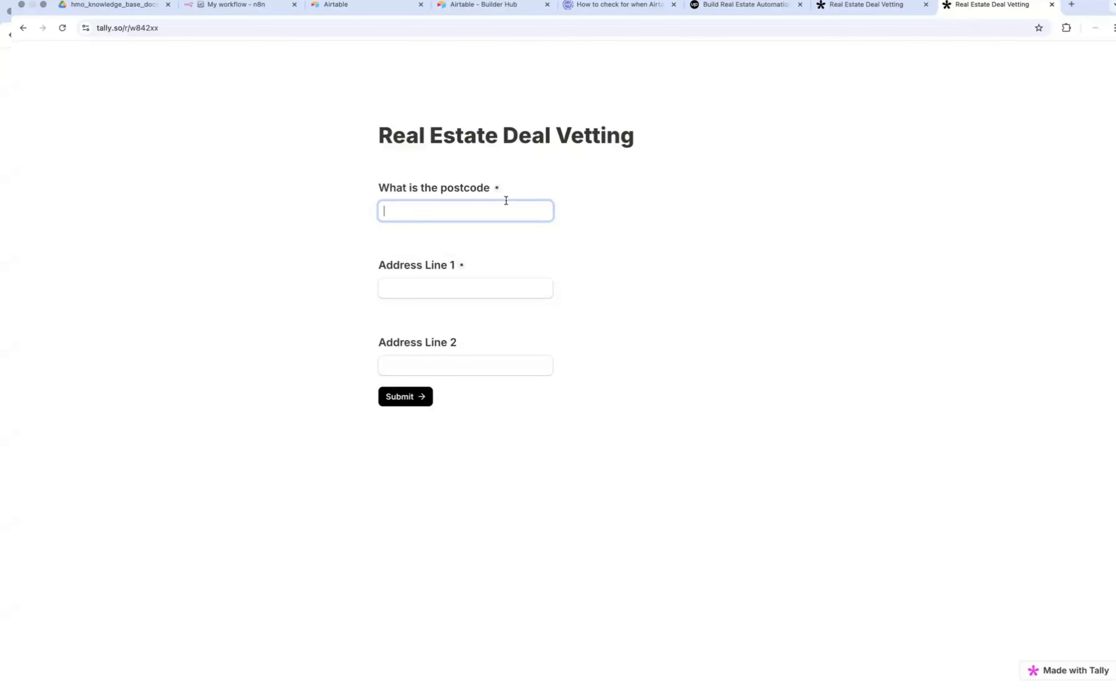
text(E15 1RS)
click(480, 238)
click(441, 294)
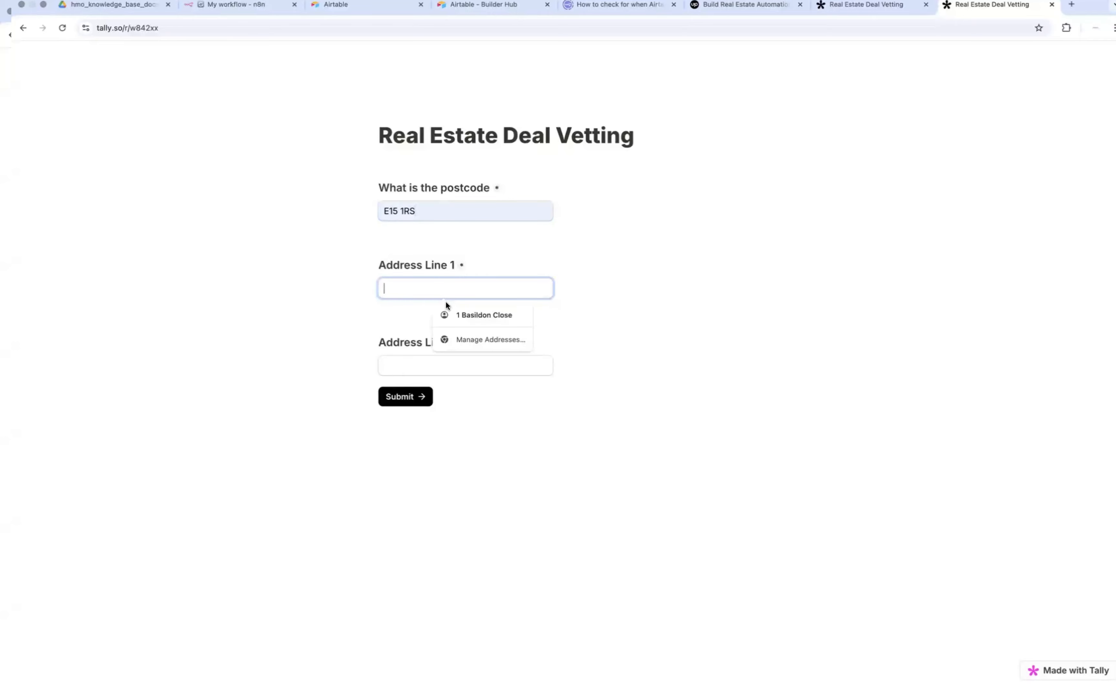
click(461, 314)
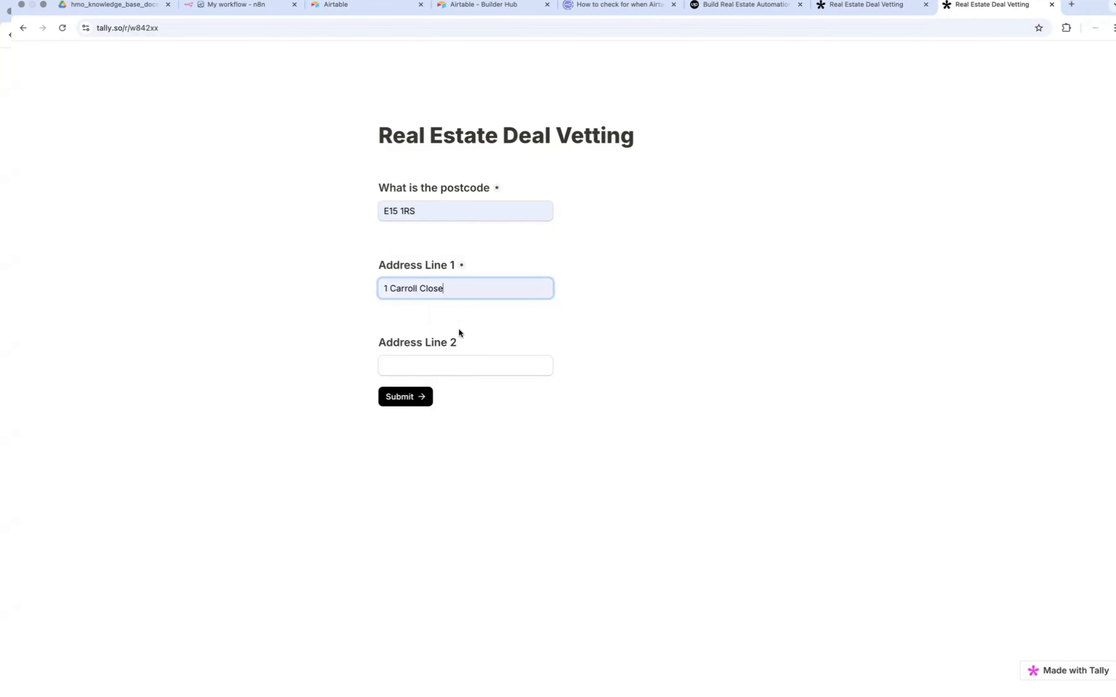
click(450, 370)
text(Str)
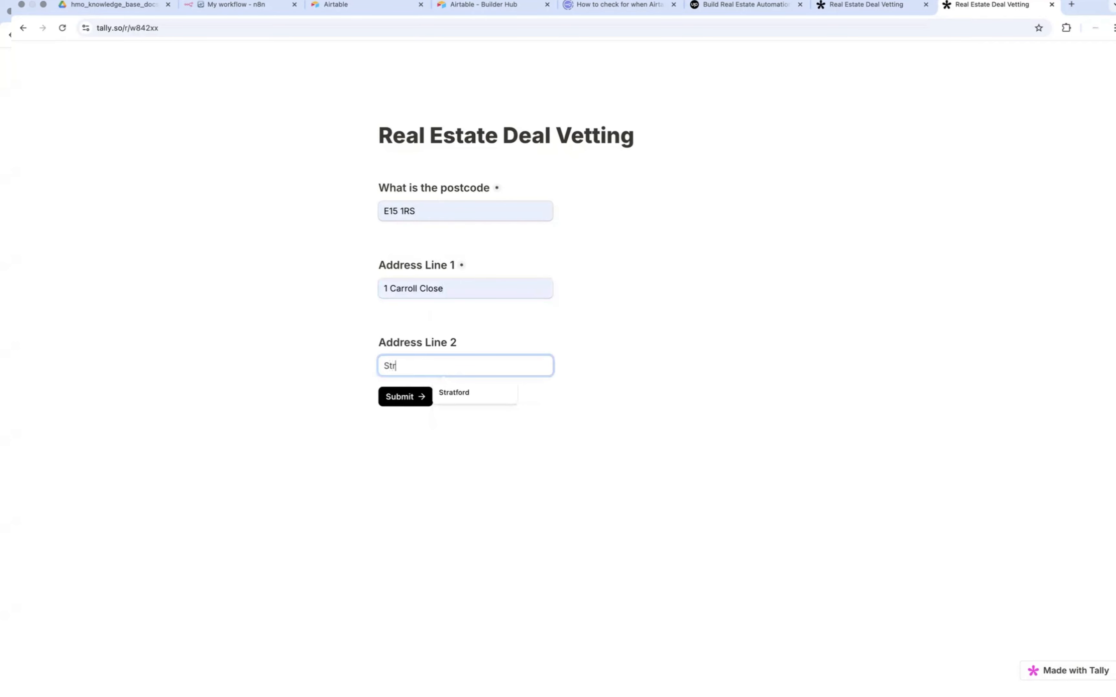
text(atford)
click(404, 400)
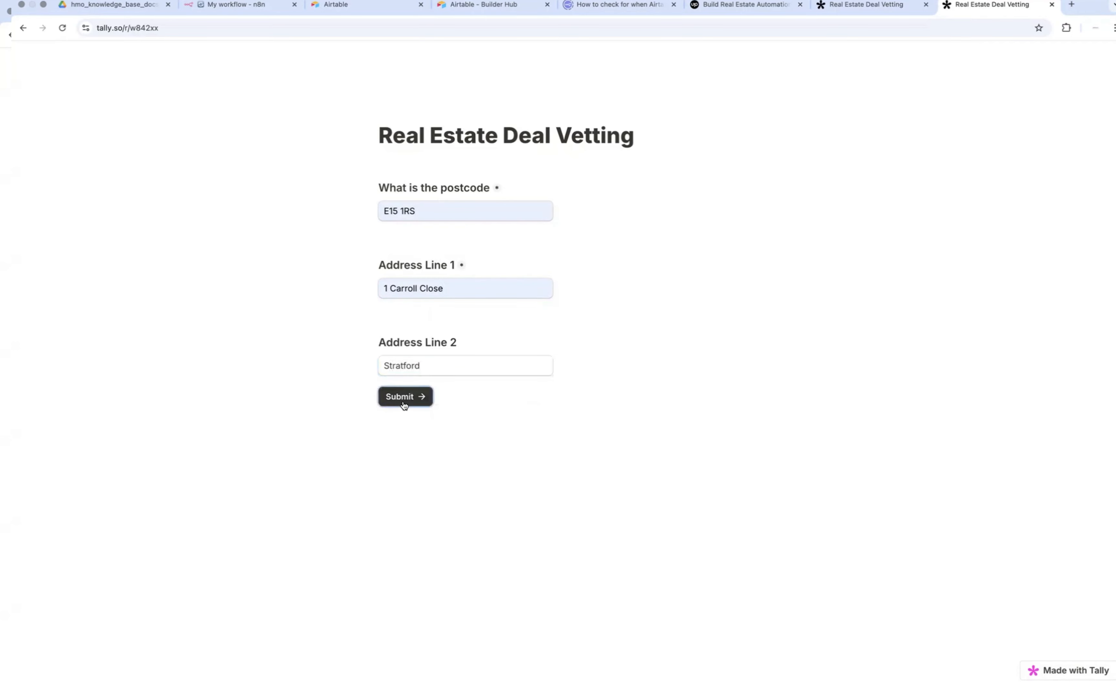
Step: Switch to n8n and examine the postcode and address fields in the Webhook node's JSON output
click(224, 6)
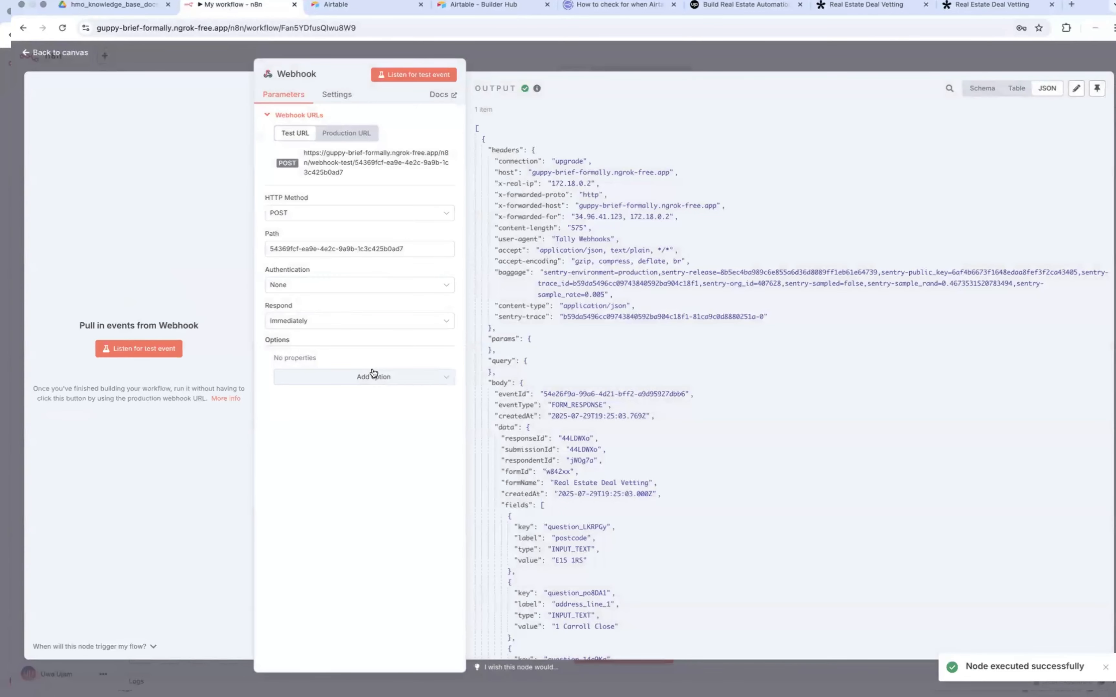
scroll(497, 413, down, 1)
scroll(497, 411, down, 5)
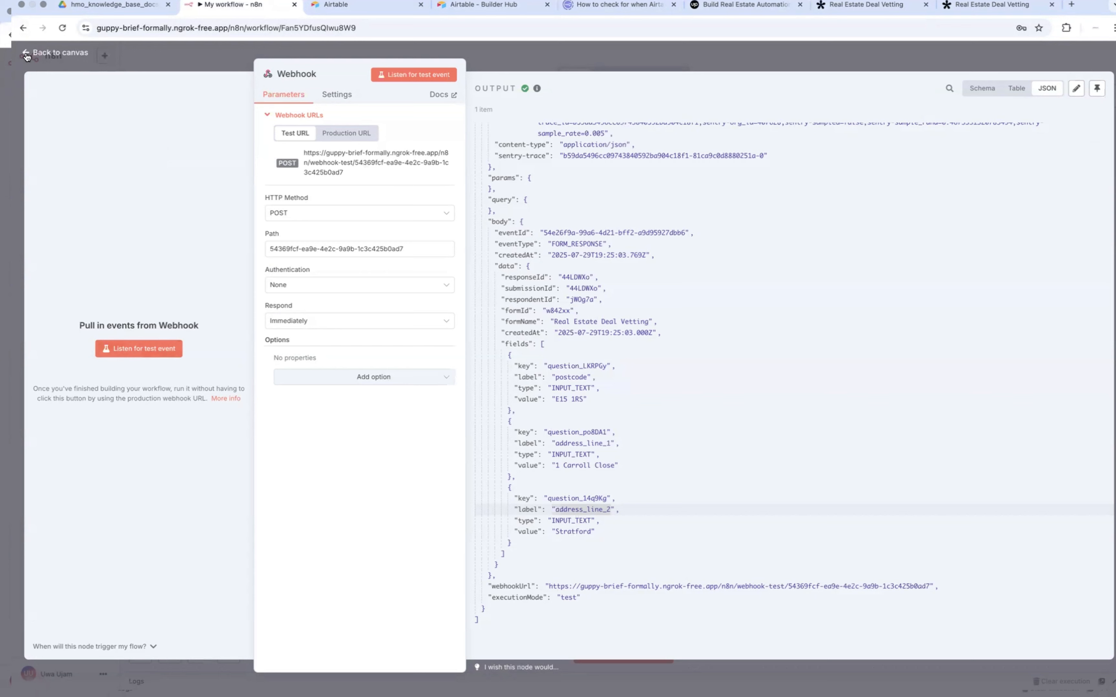
Step: Switch to the project brief and review the property details required in Step 1
key(ctrl+Left)
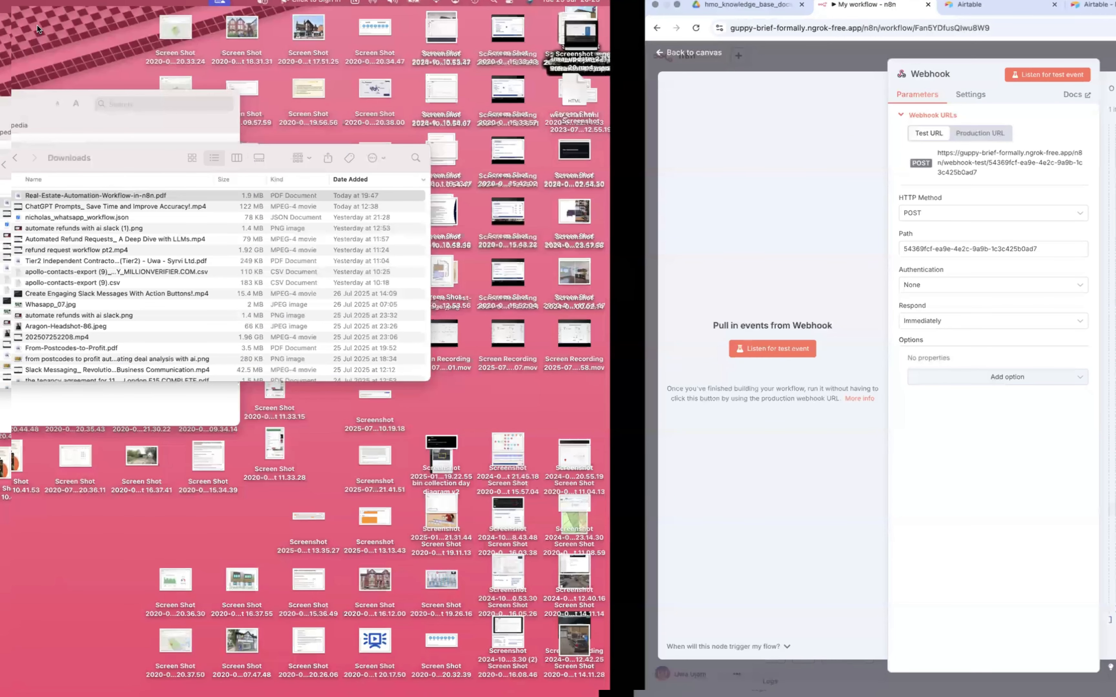
key(ctrl+Left)
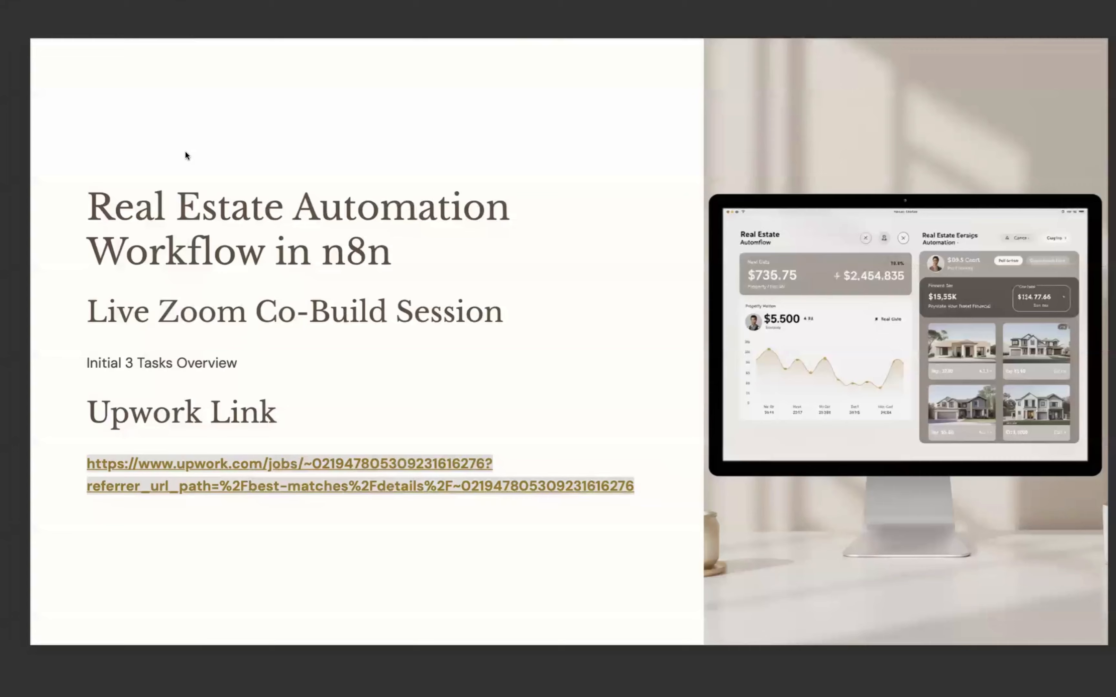
key(ctrl+Right)
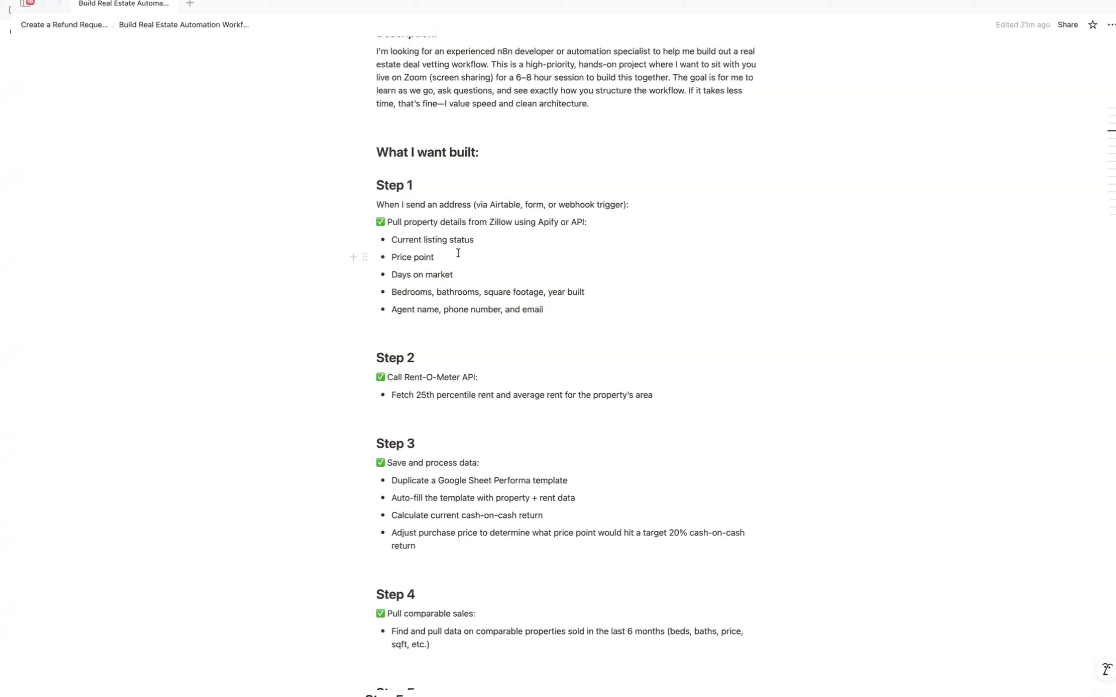
Step: Open Safari full screen and go to the propertydata.co.uk website
key(super+space)
text(safar)
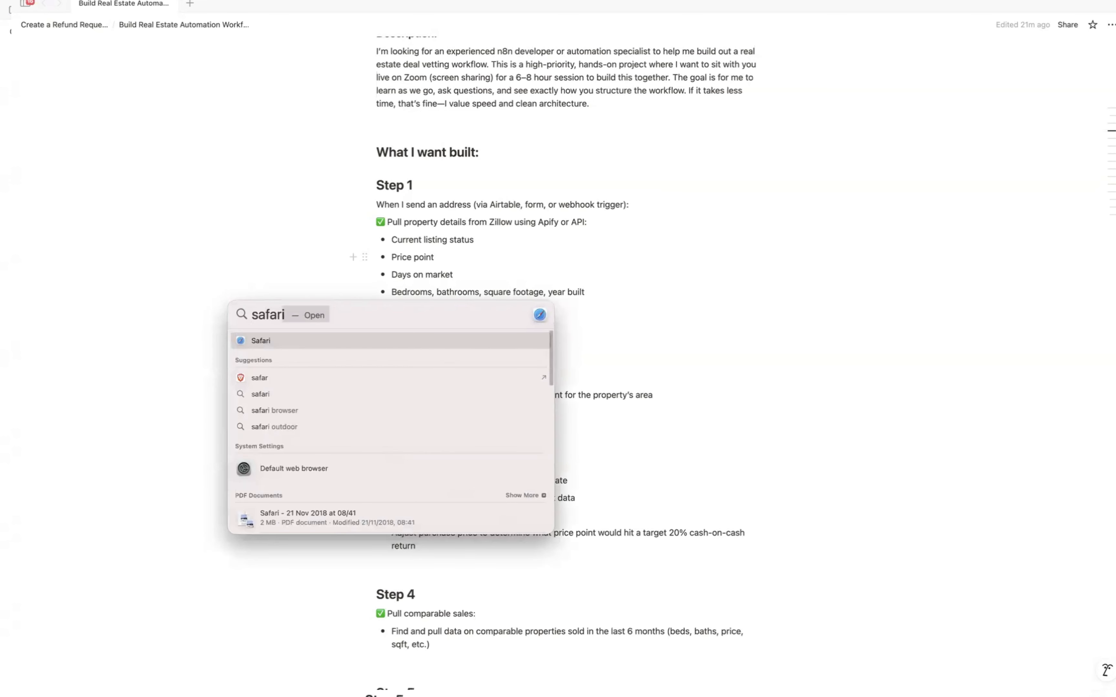
key(Escape)
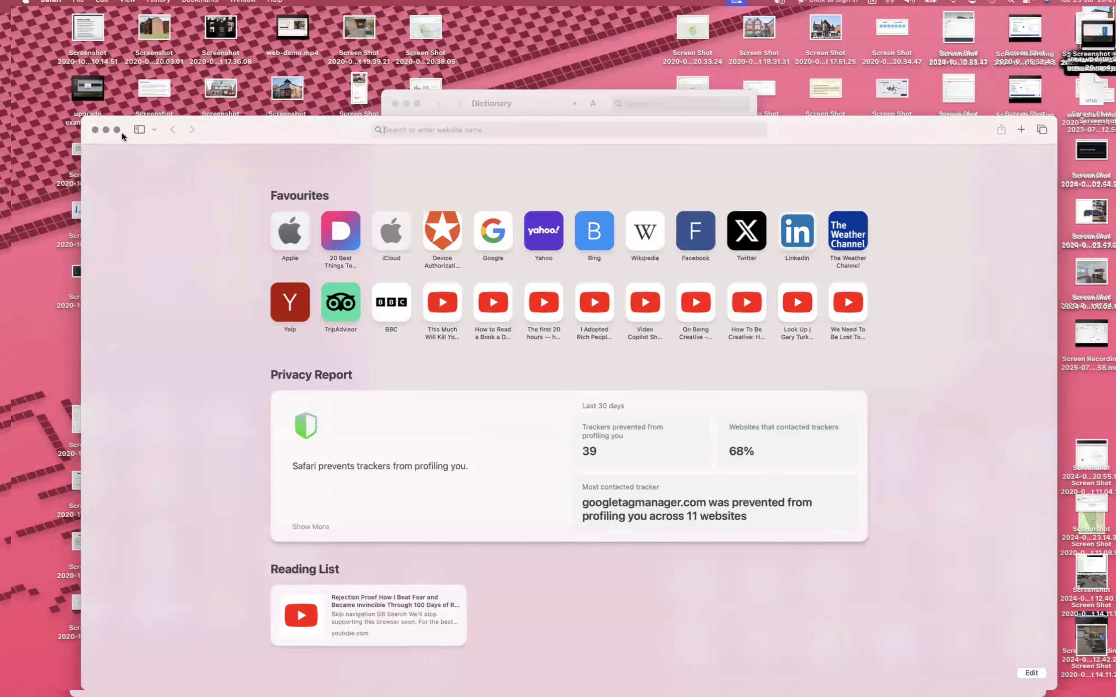
click(117, 130)
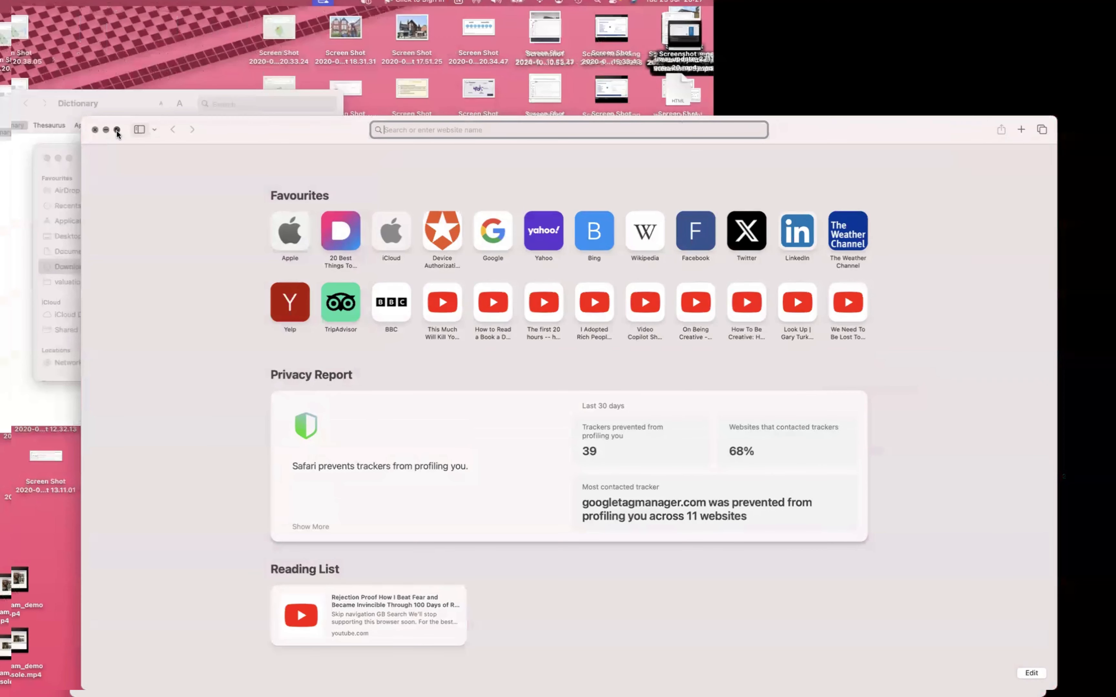
text(propertydata.co.uk)
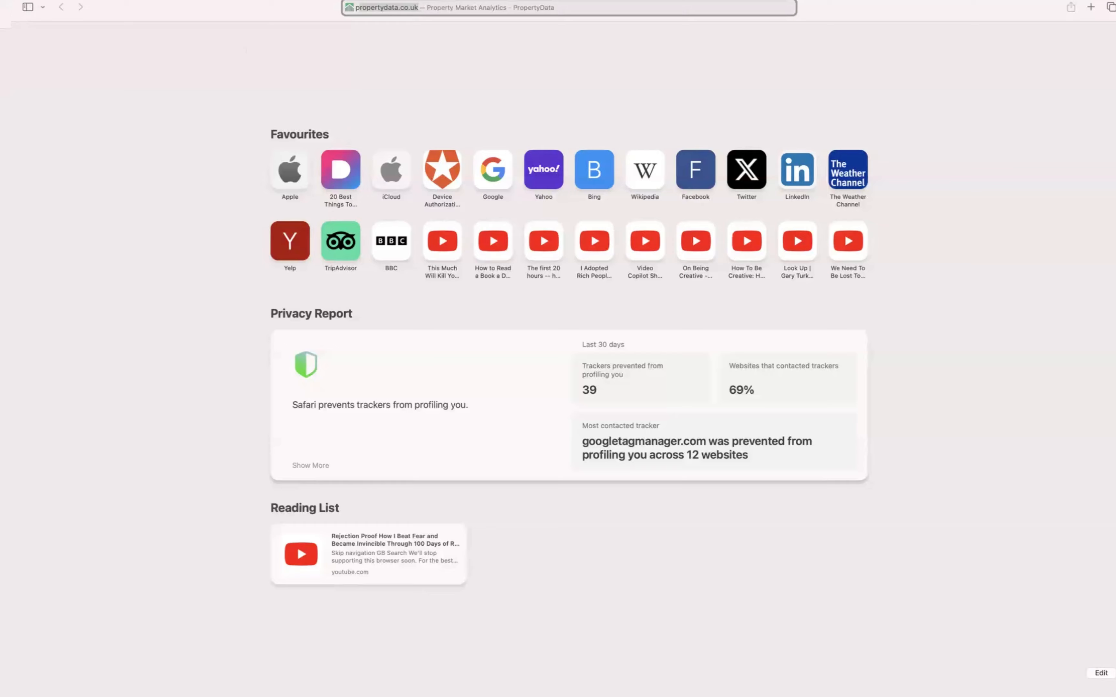
key(Return)
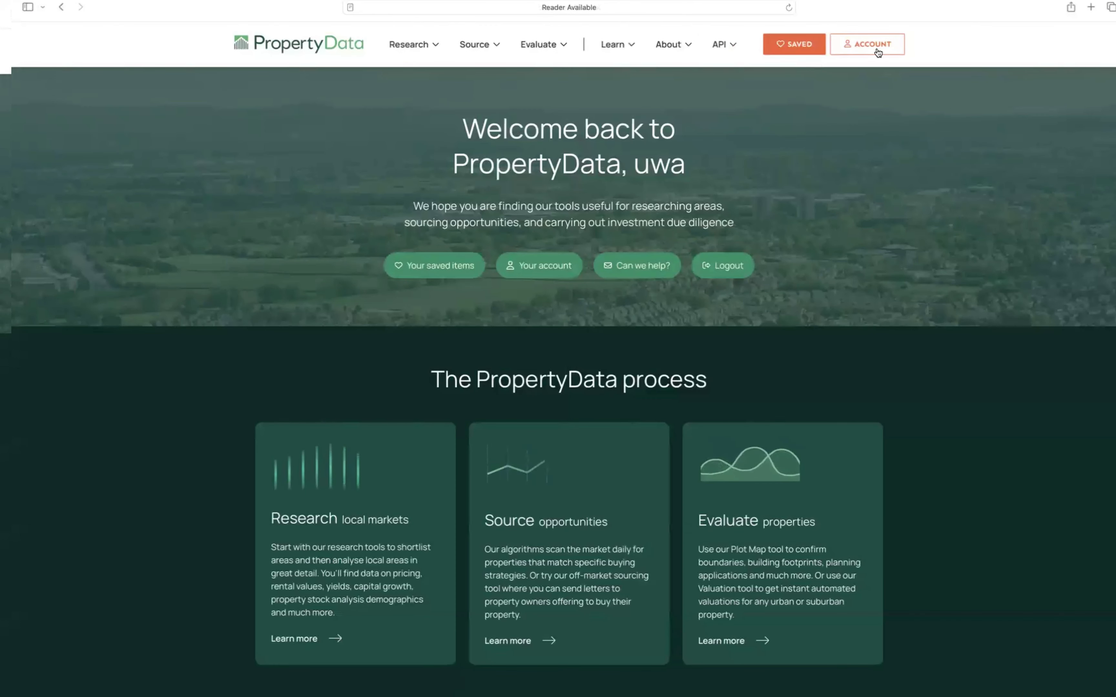
Step: View the API key page of the PropertyData account and return to the home page
click(865, 49)
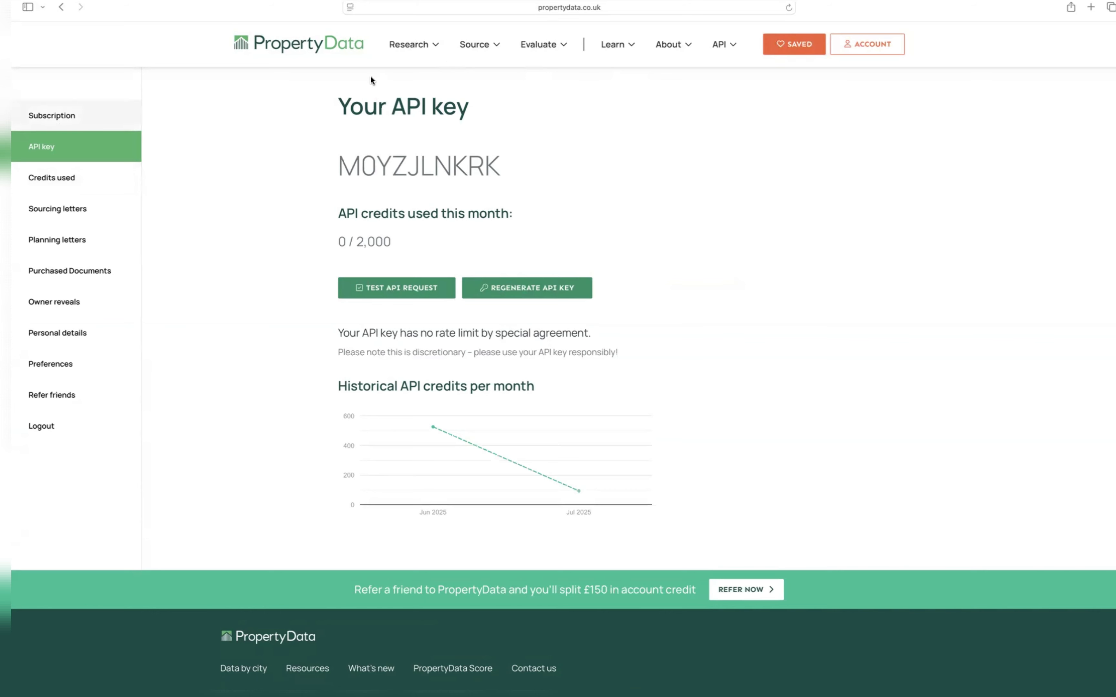
click(344, 46)
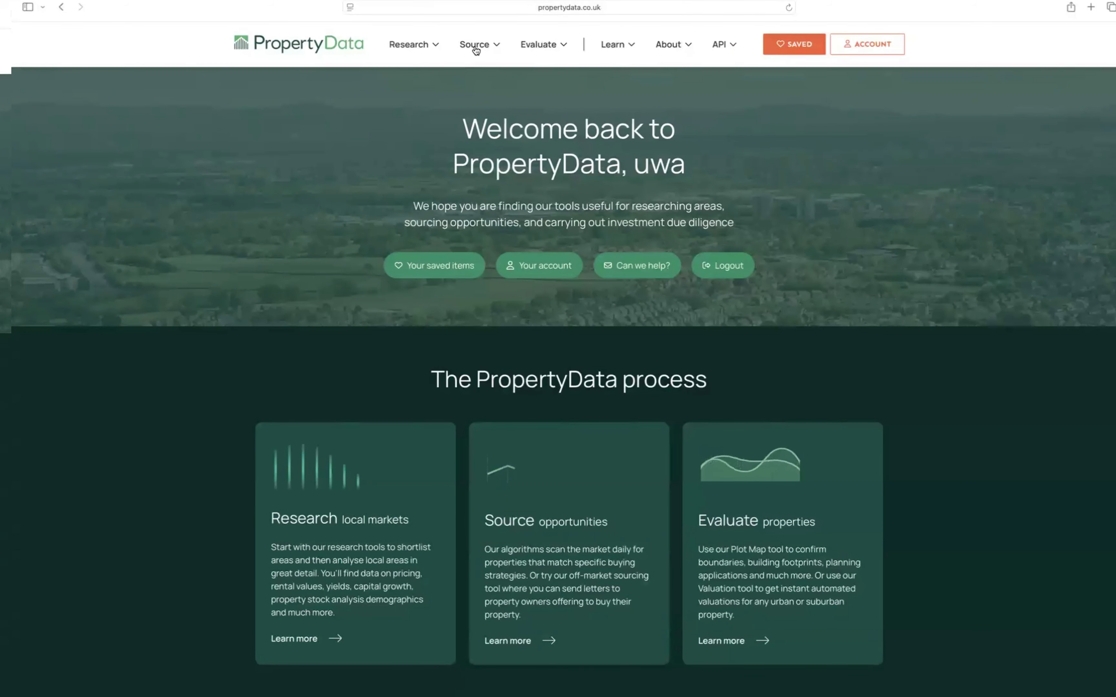
Step: Open the PropertyData API endpoint list, search the endpoints for listings, and clear the search
click(732, 47)
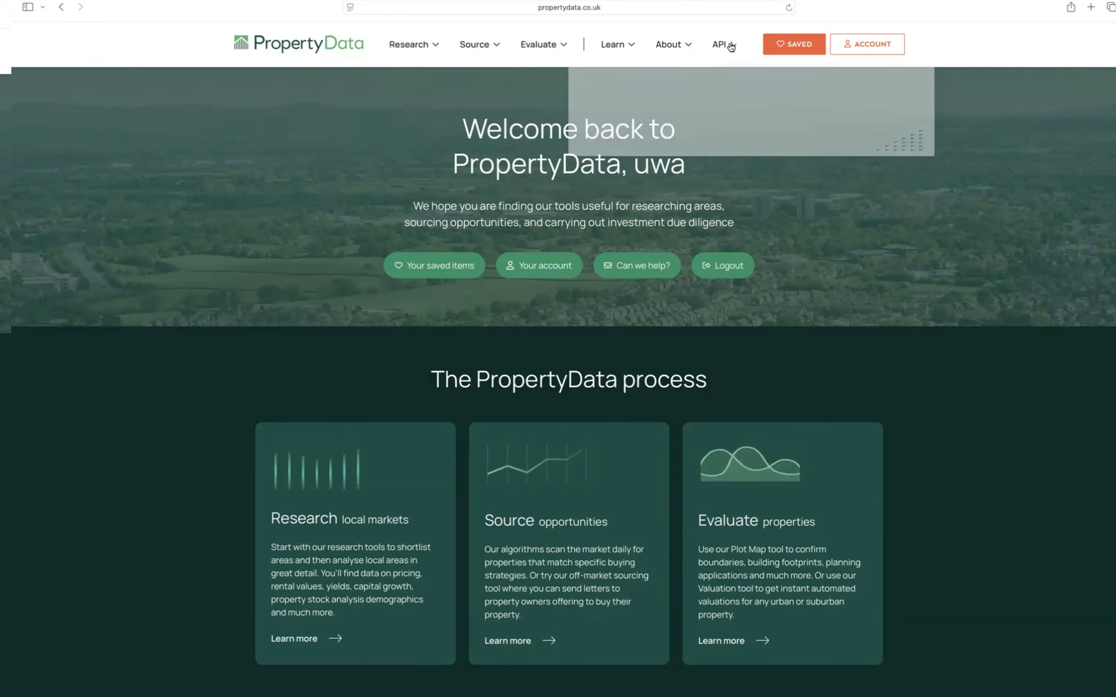
click(622, 97)
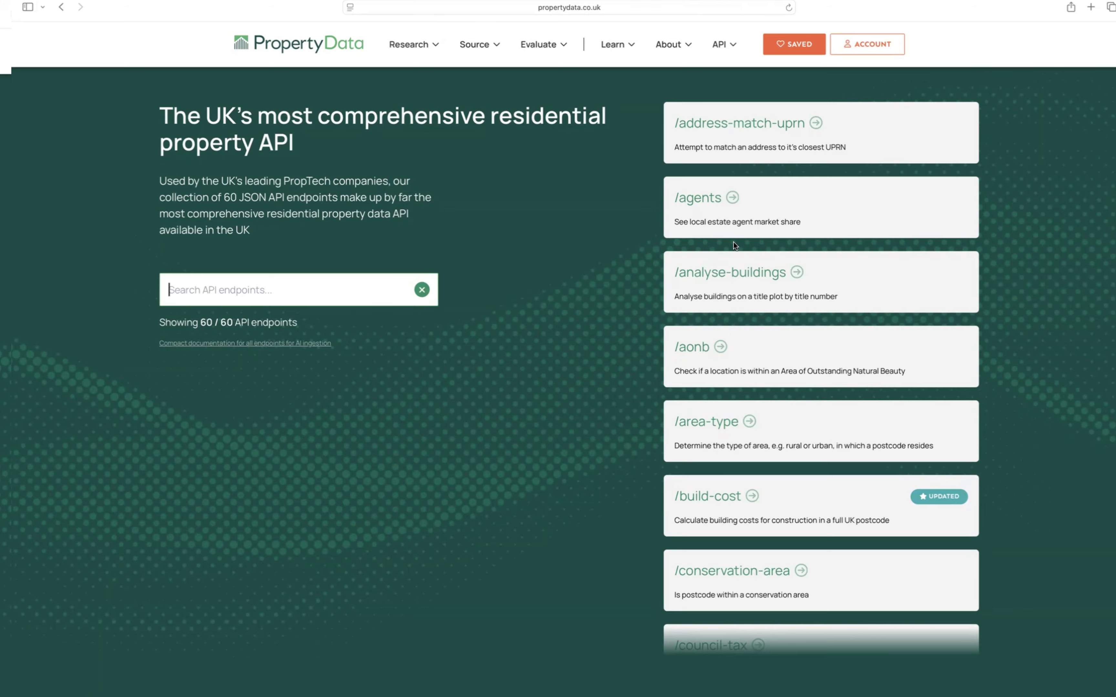
scroll(799, 371, down, 10)
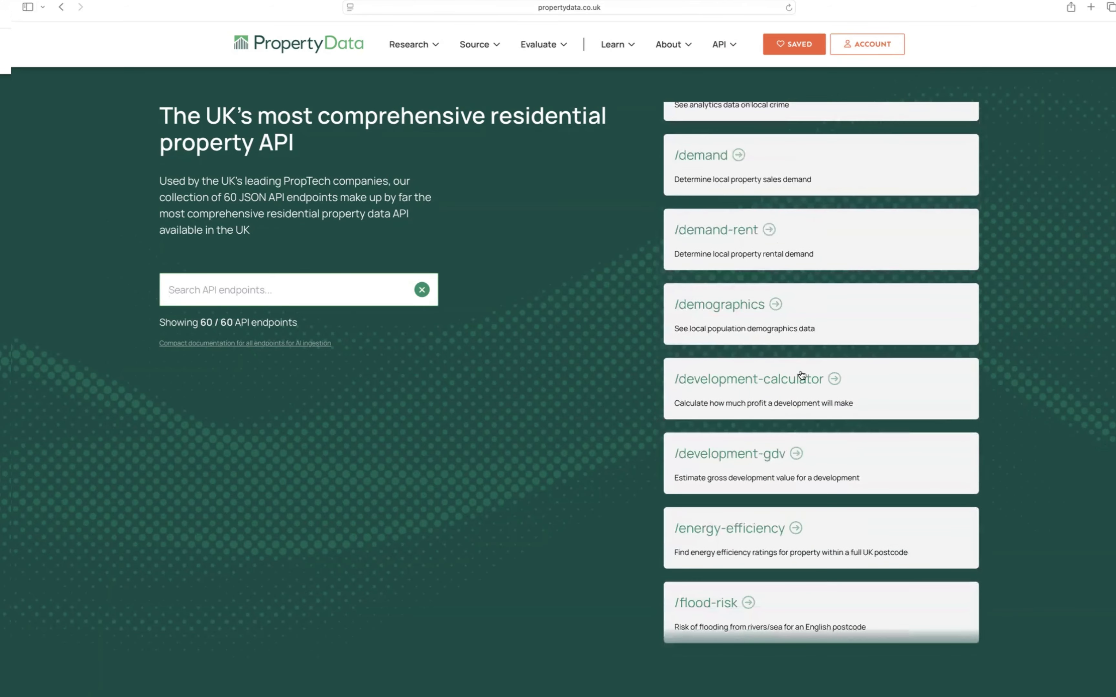
scroll(801, 375, down, 5)
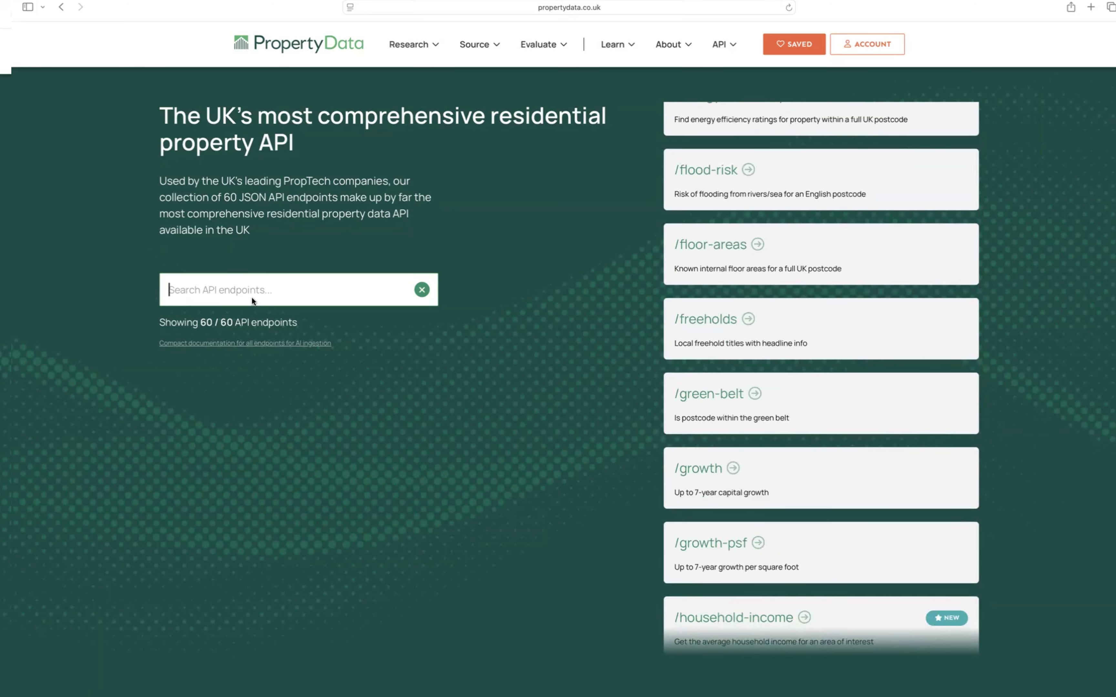
text(listings)
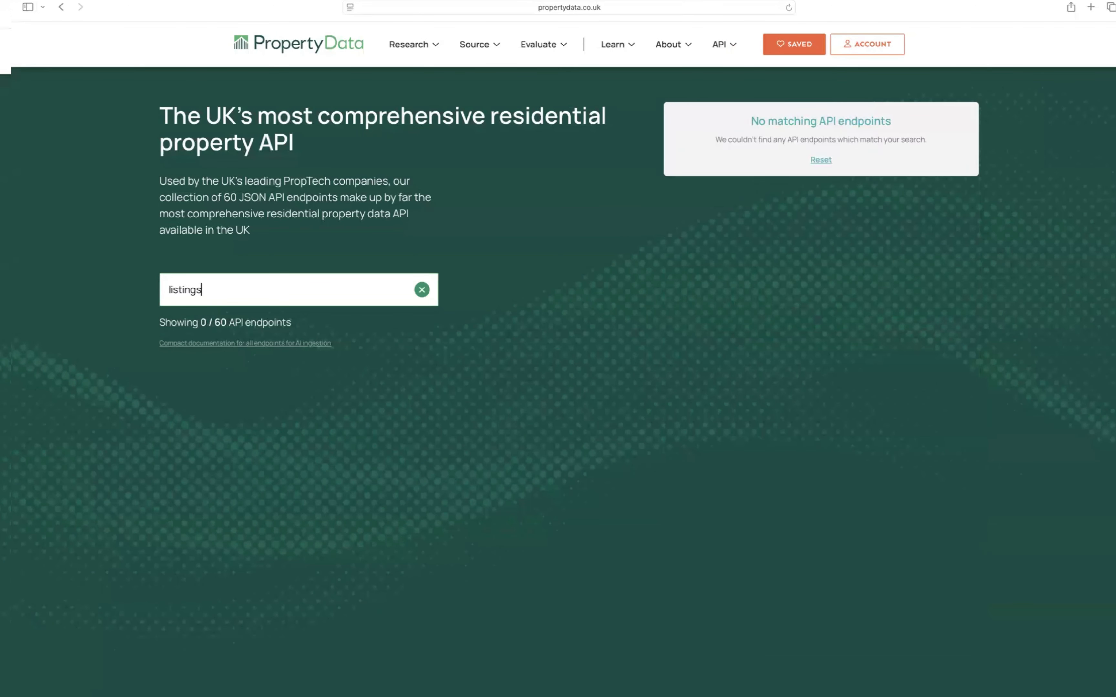
key(BackSpace)
key(BackSpace)
key(BackSpace)
key(BackSpace)
key(BackSpace)
key(BackSpace)
key(BackSpace)
key(BackSpace)
text(p)
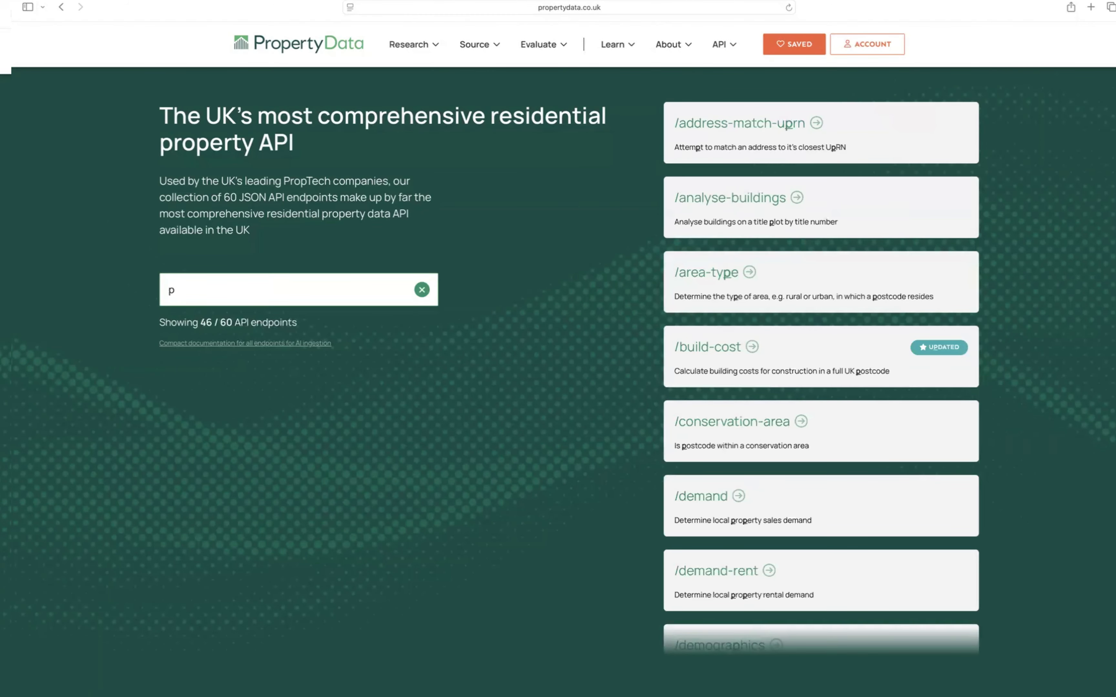
key(BackSpace)
Step: Browse the full endpoint list for property price data and open the /prices endpoint's documentation
scroll(792, 406, down, 5)
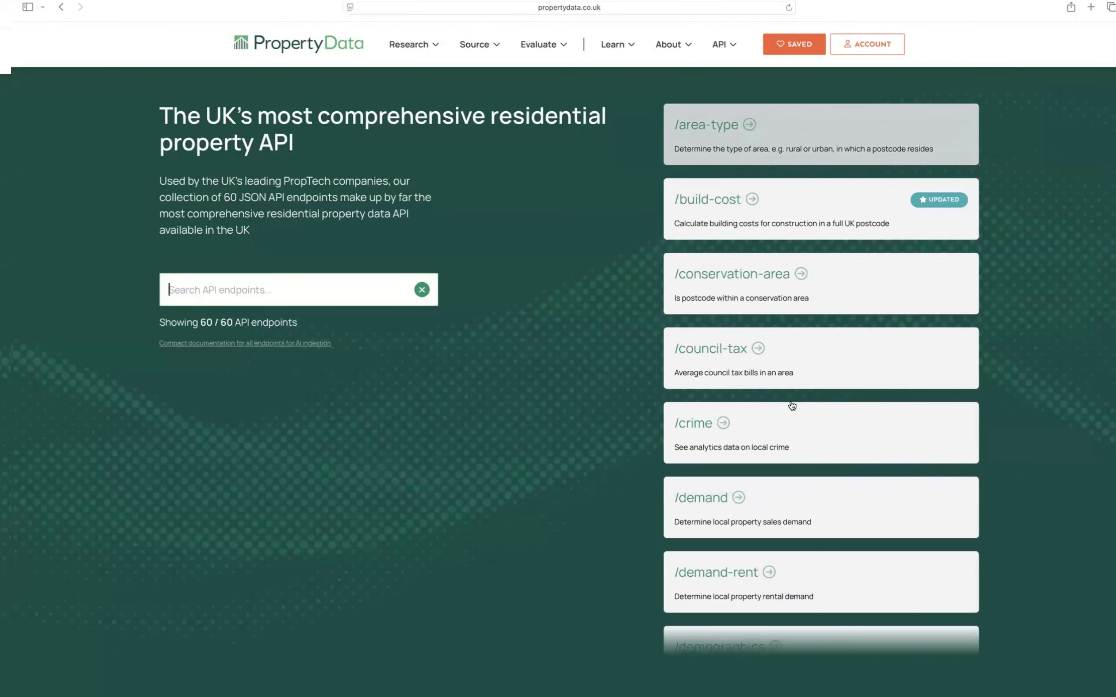
scroll(792, 406, down, 10)
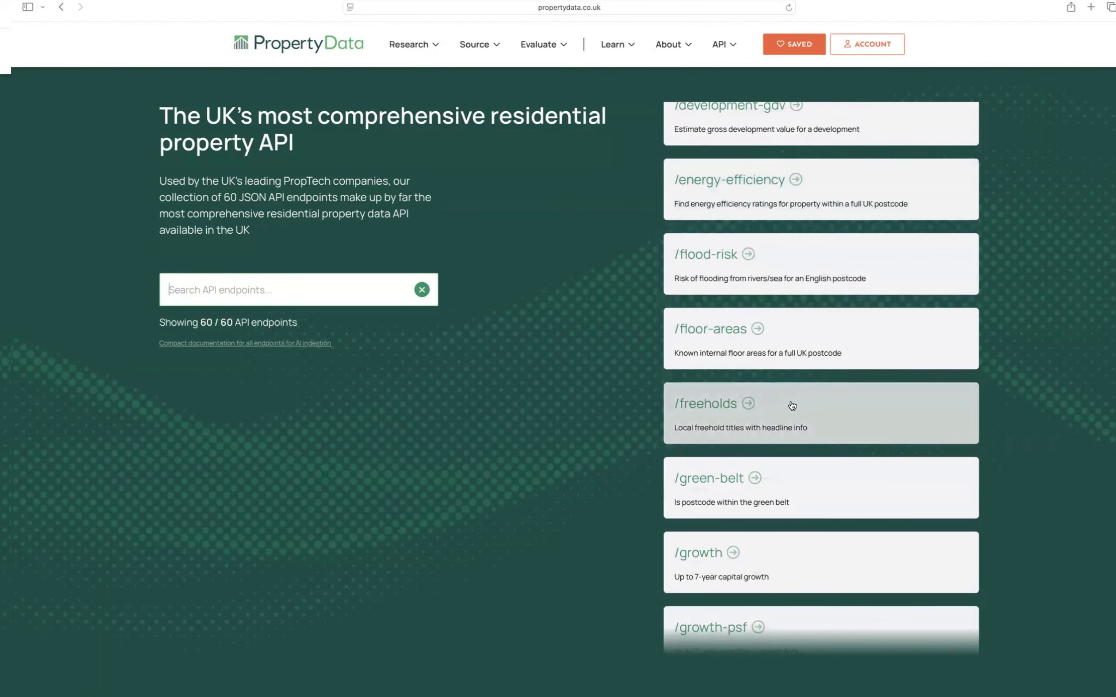
scroll(792, 406, down, 8)
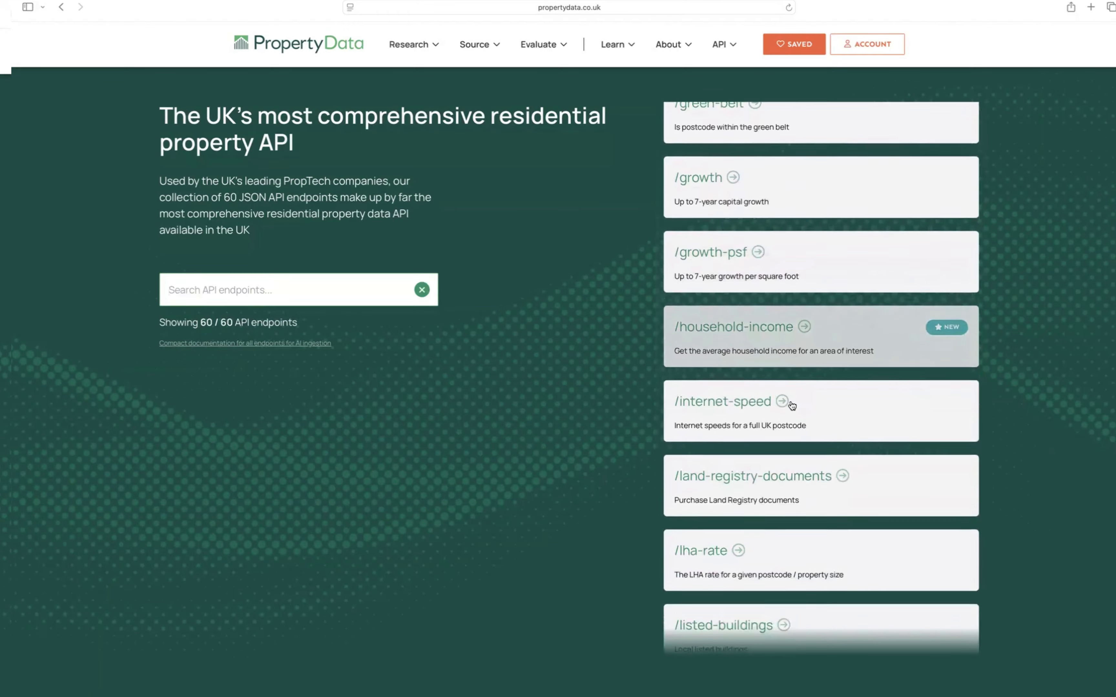
scroll(792, 405, down, 8)
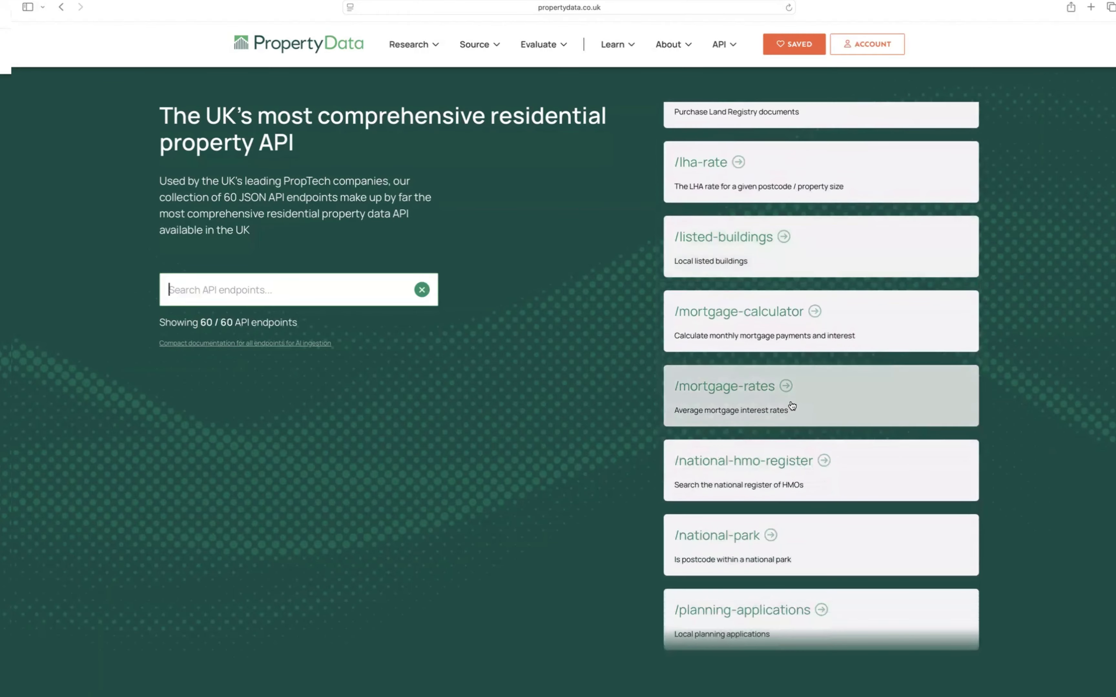
scroll(792, 406, down, 4)
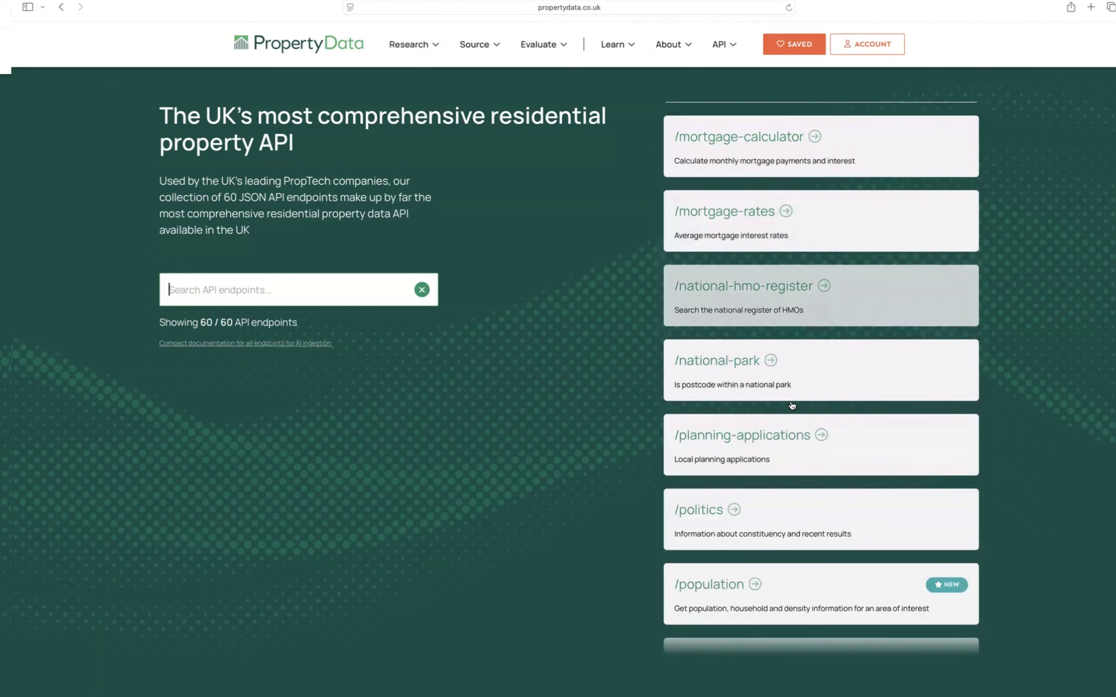
scroll(792, 406, down, 8)
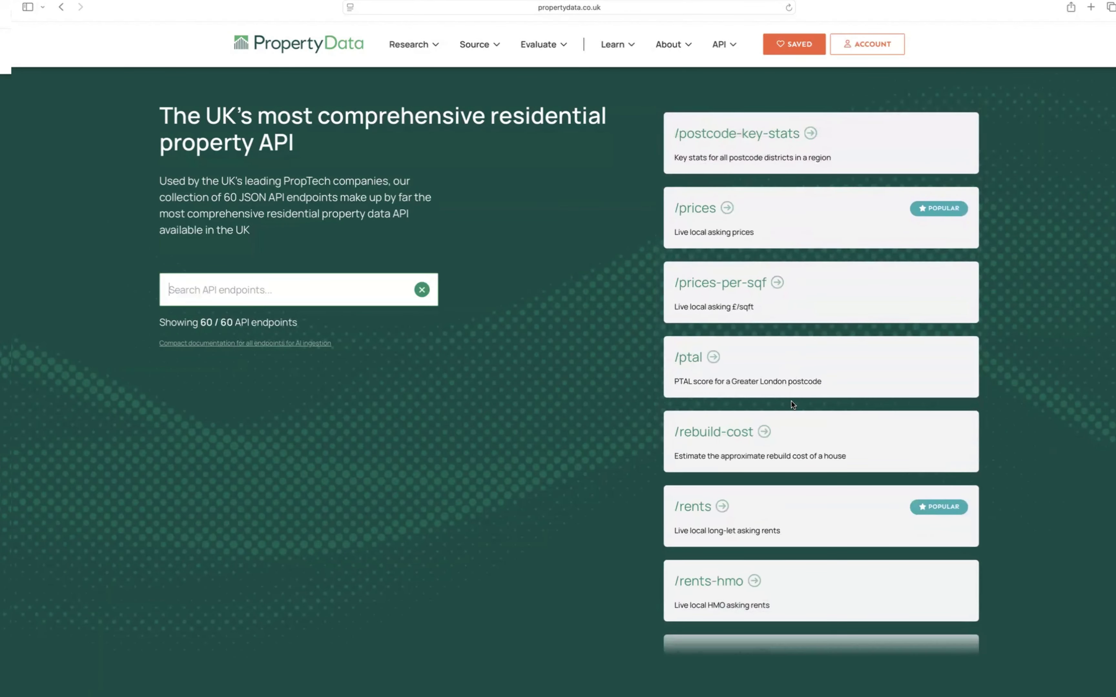
scroll(790, 403, up, 2)
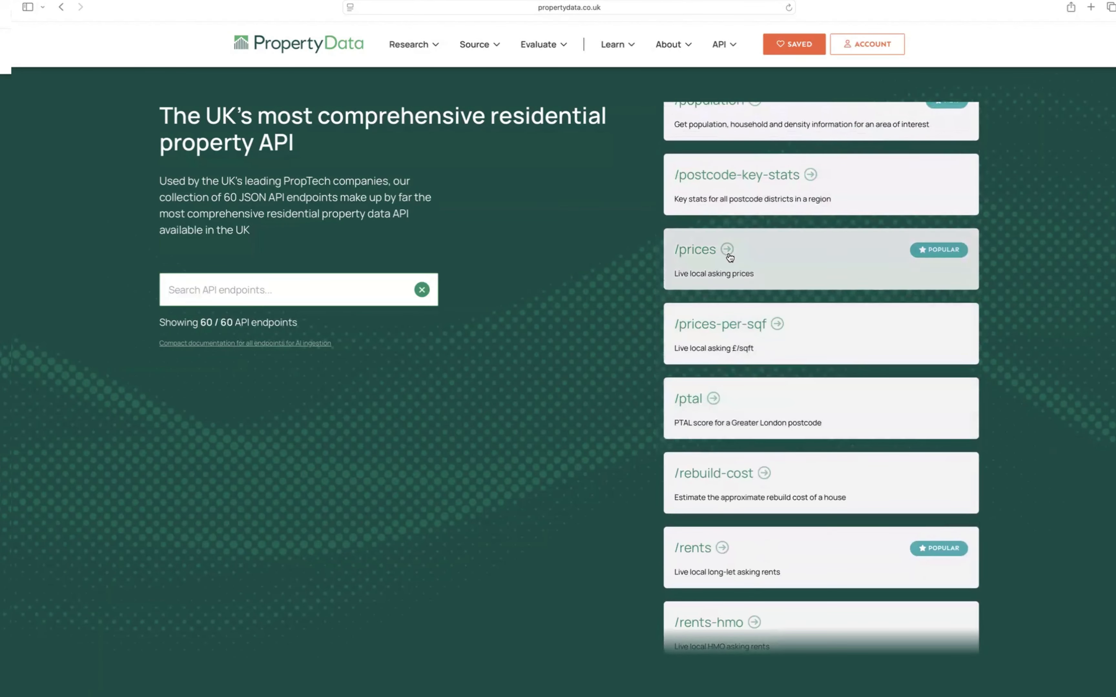
scroll(716, 260, down, 10)
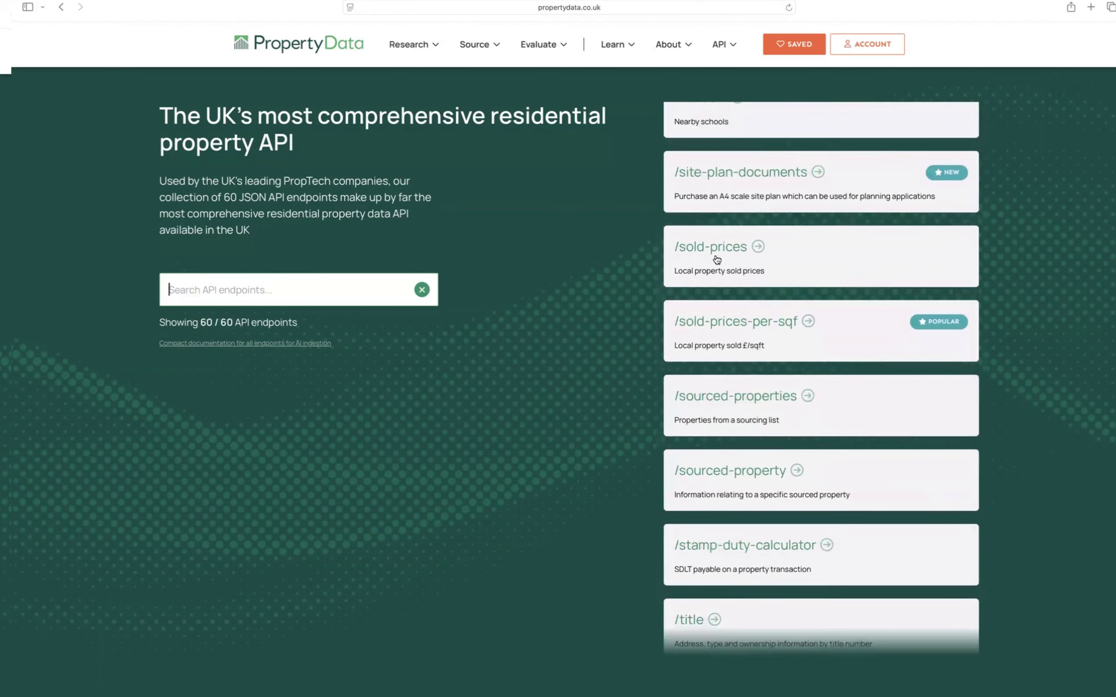
scroll(716, 260, up, 8)
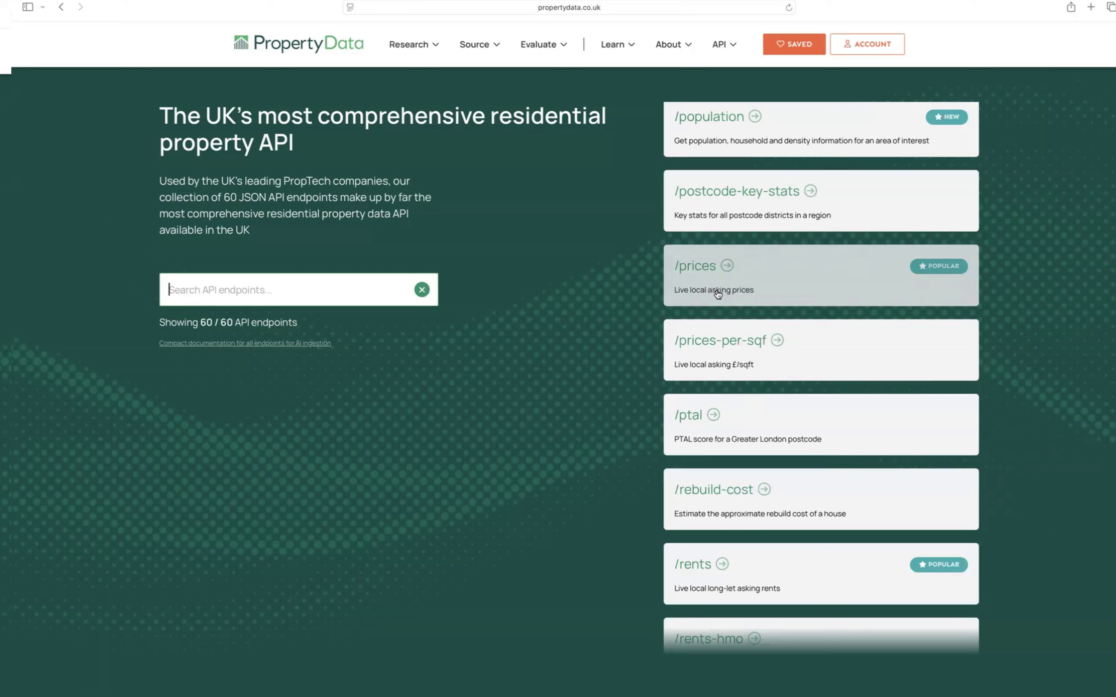
click(716, 295)
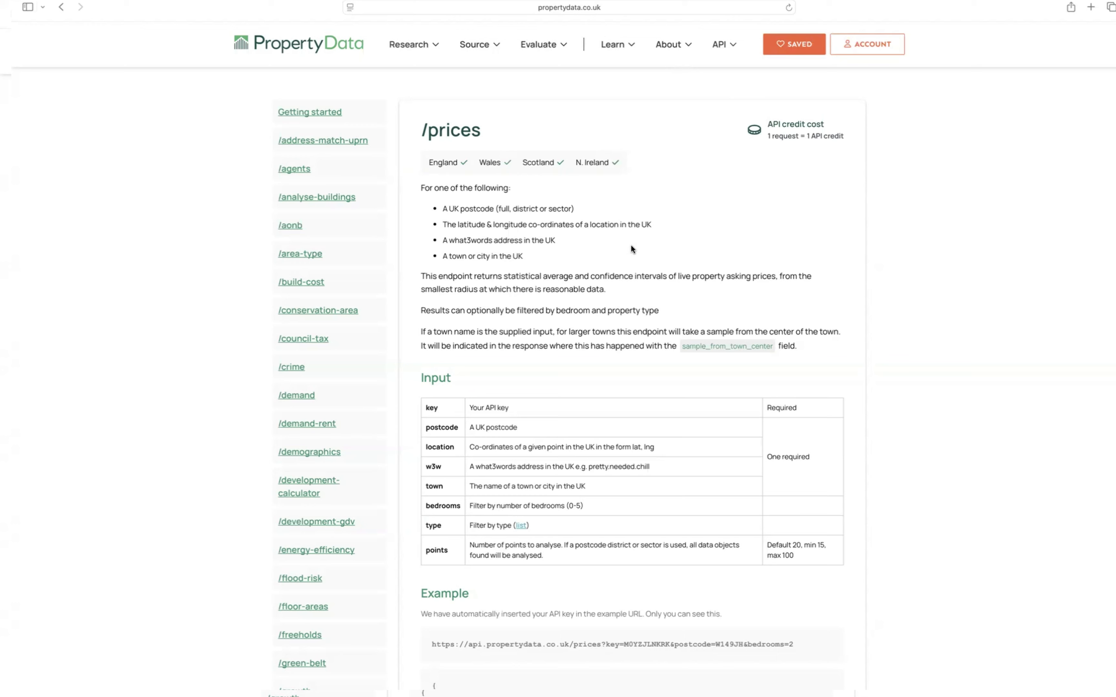
Step: Switch back to the Webhook node's output in n8n
key(ctrl+Right)
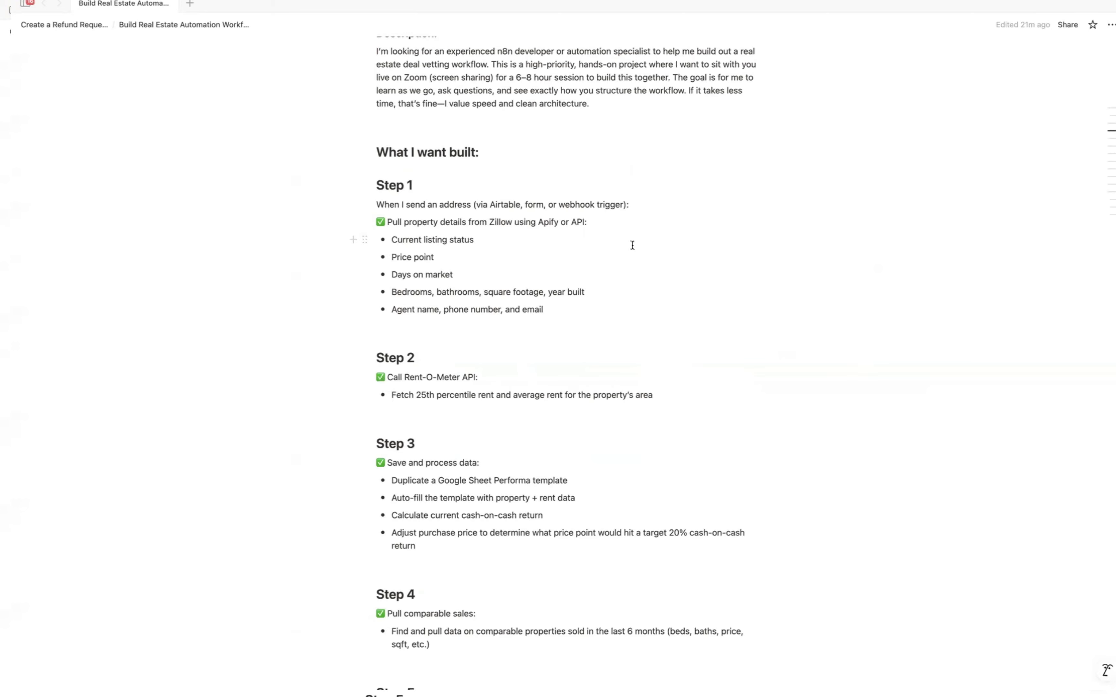
key(ctrl+Right)
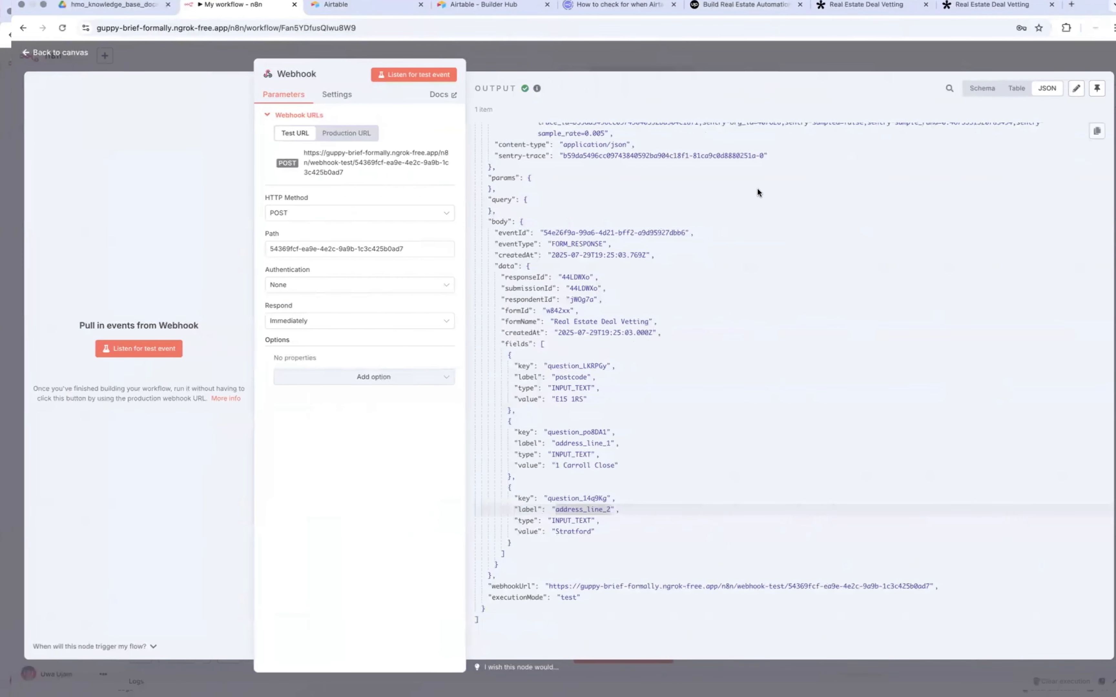
Step: Open the Zoopla website in a new browser tab and accept essential cookies only
click(1071, 4)
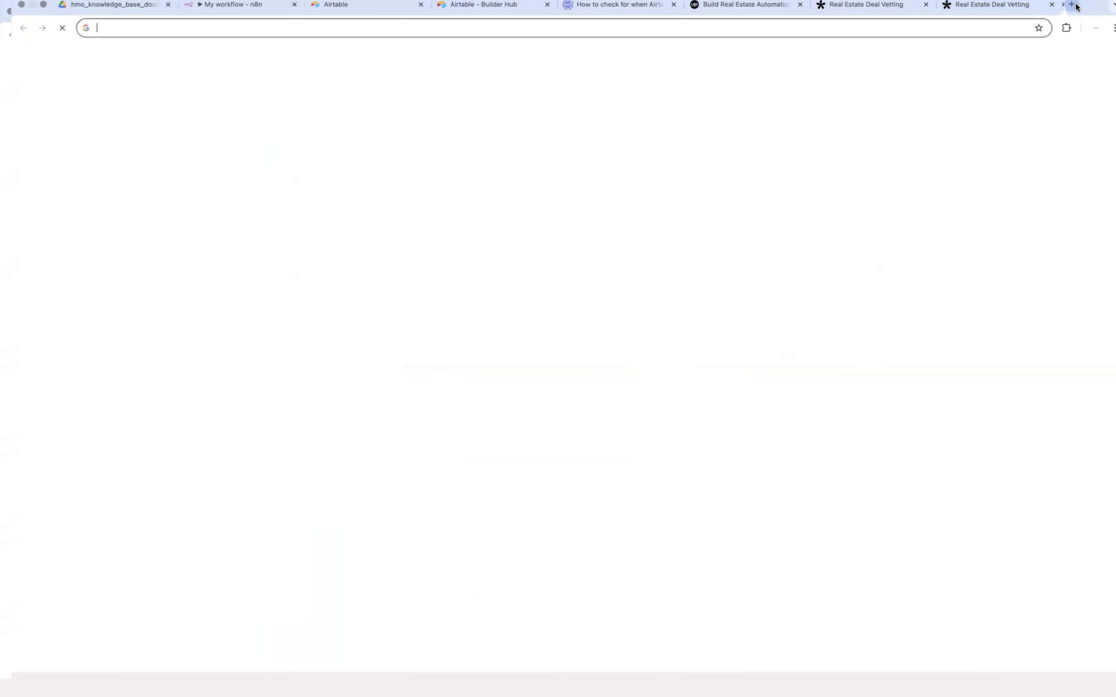
text(zoopl)
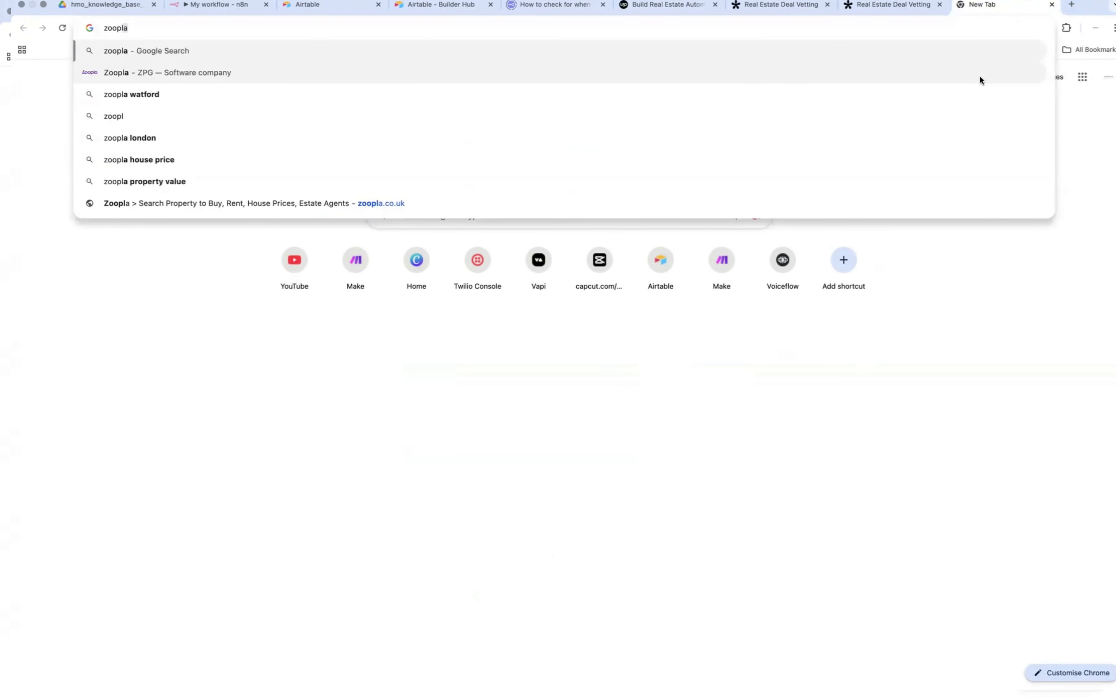
click(605, 206)
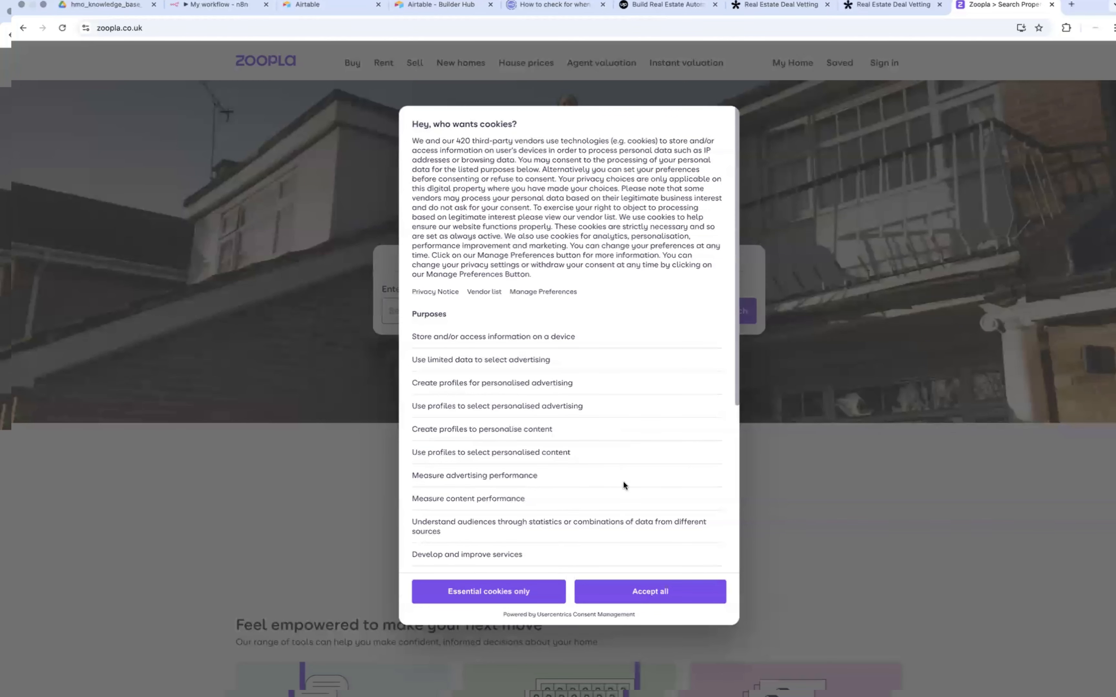
click(542, 595)
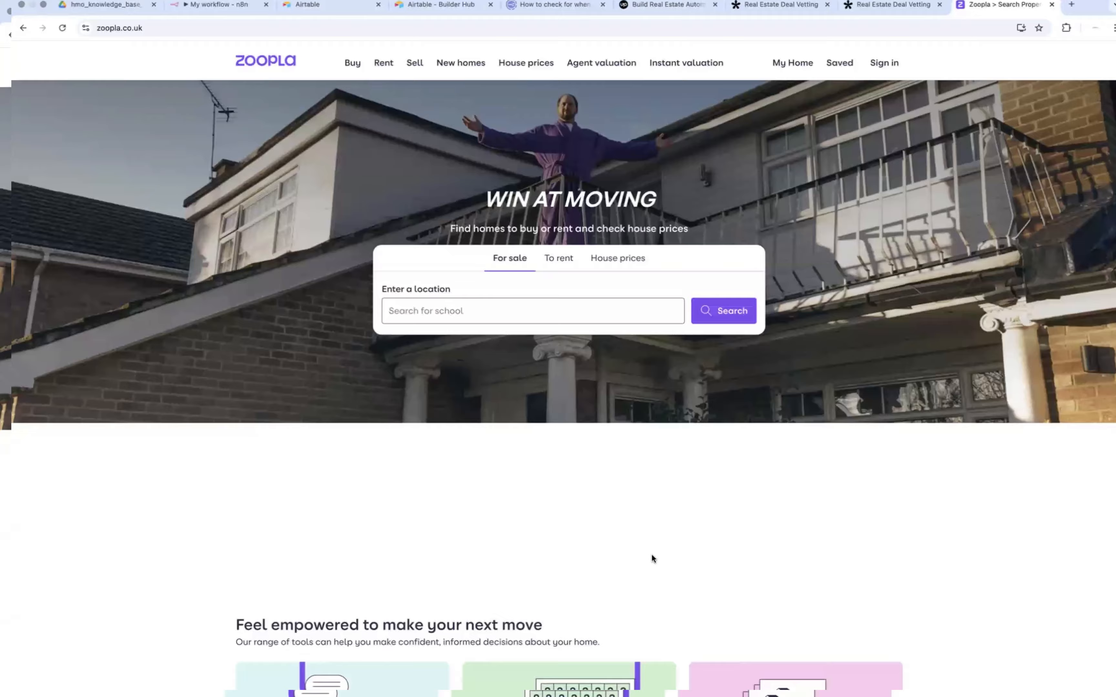
Step: Search Zoopla's for-sale properties using the postcode from the form submission
scroll(651, 555, down, 15)
scroll(651, 554, down, 15)
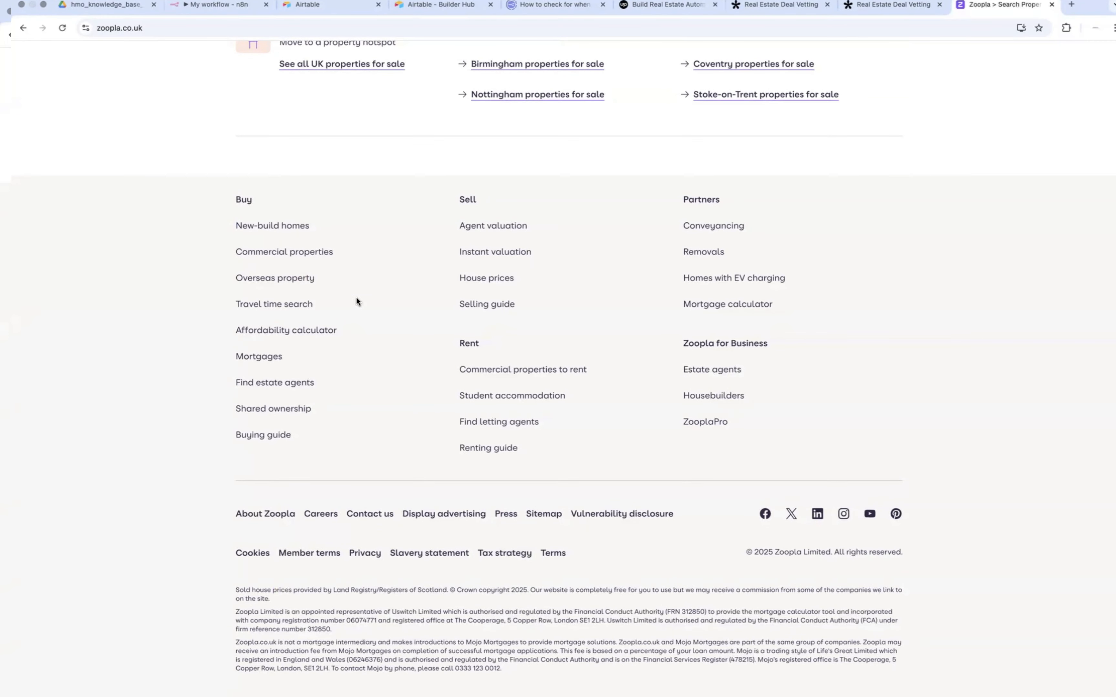
scroll(640, 353, down, 1)
scroll(587, 473, down, 1)
scroll(588, 471, up, 15)
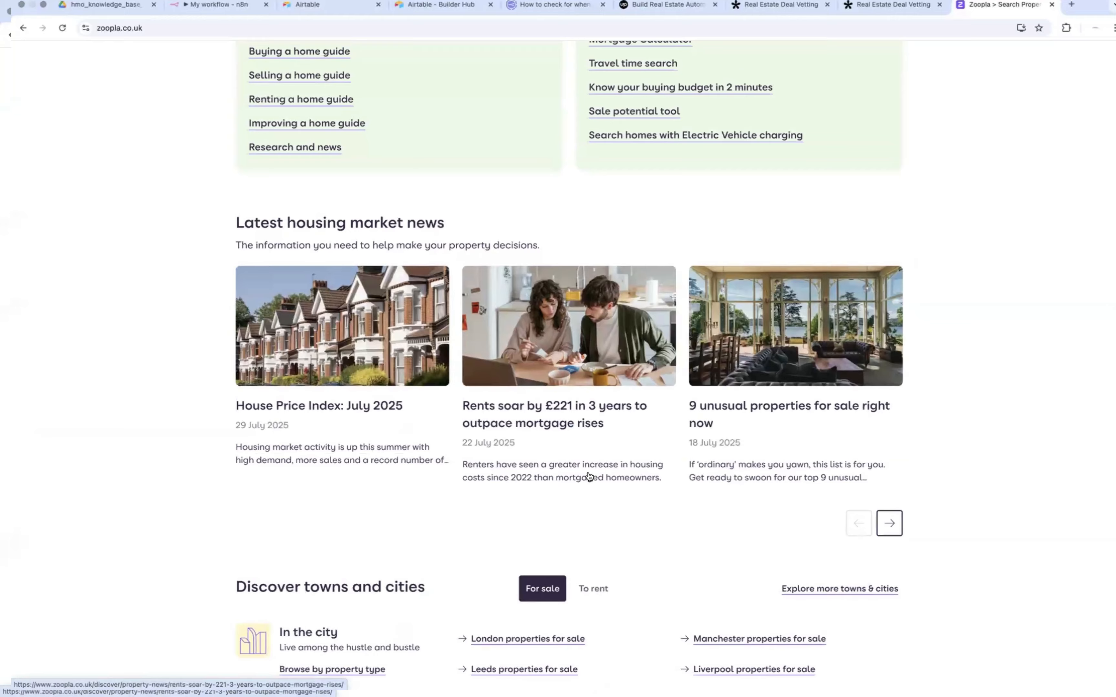
scroll(588, 472, up, 10)
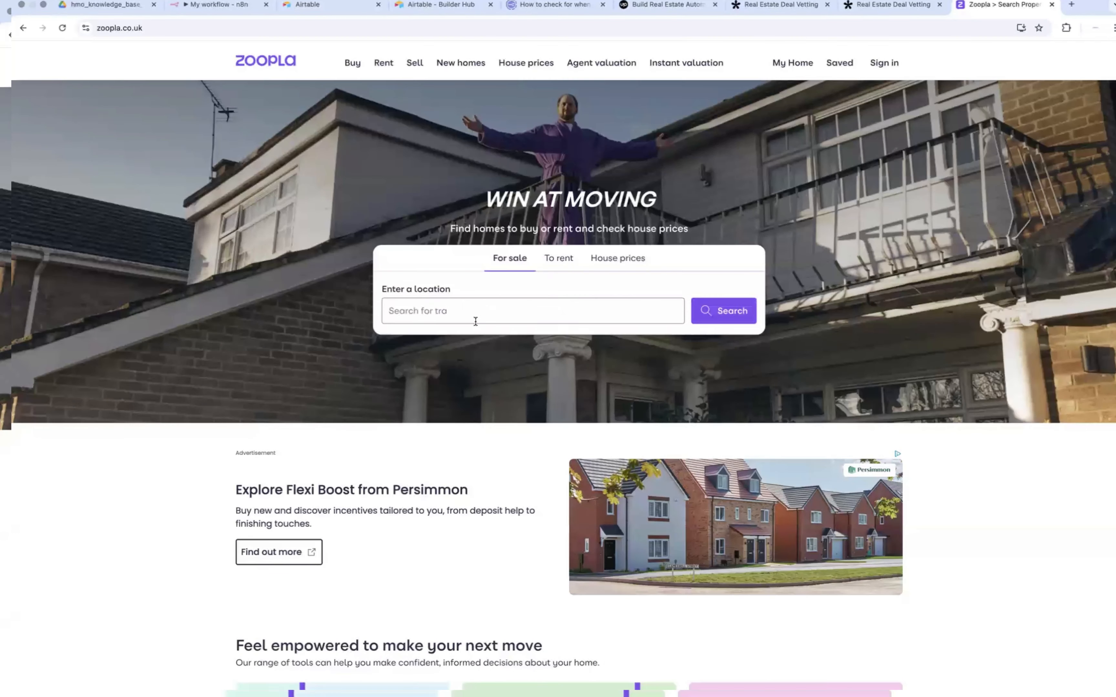
click(478, 312)
text(E)
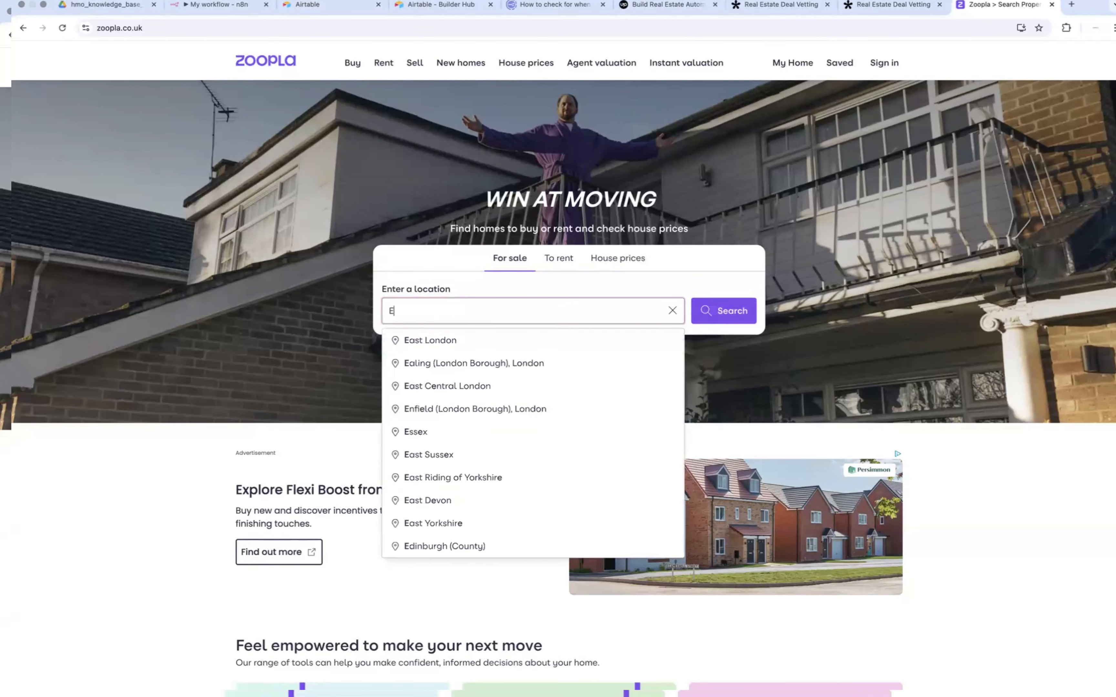
text(15 1RS)
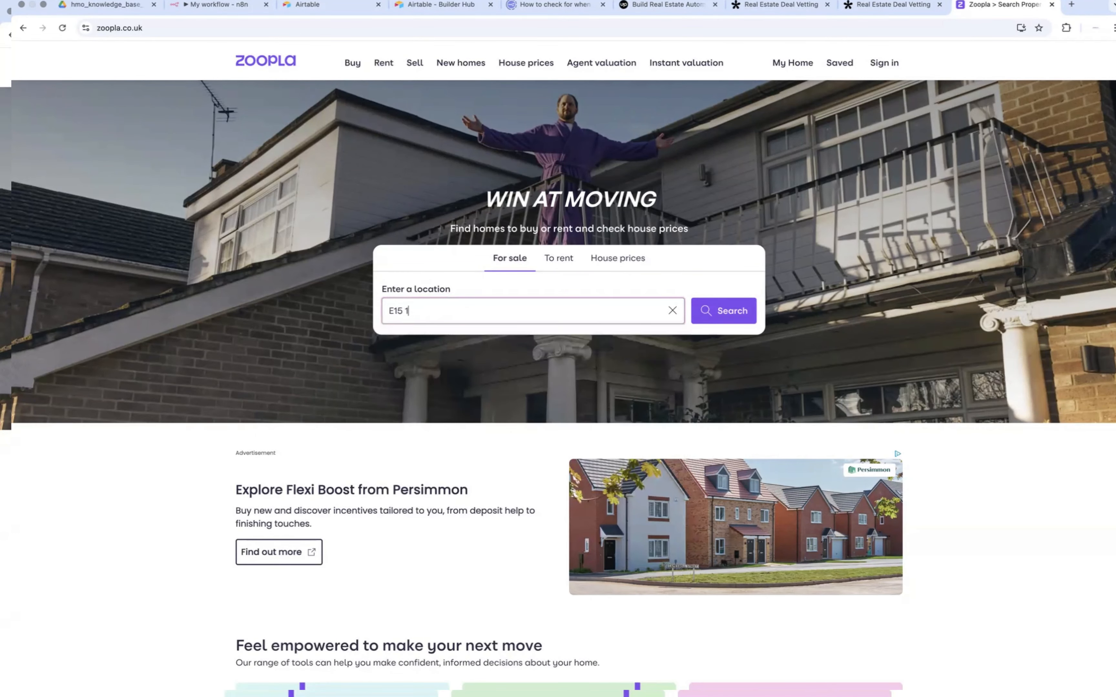
click(734, 316)
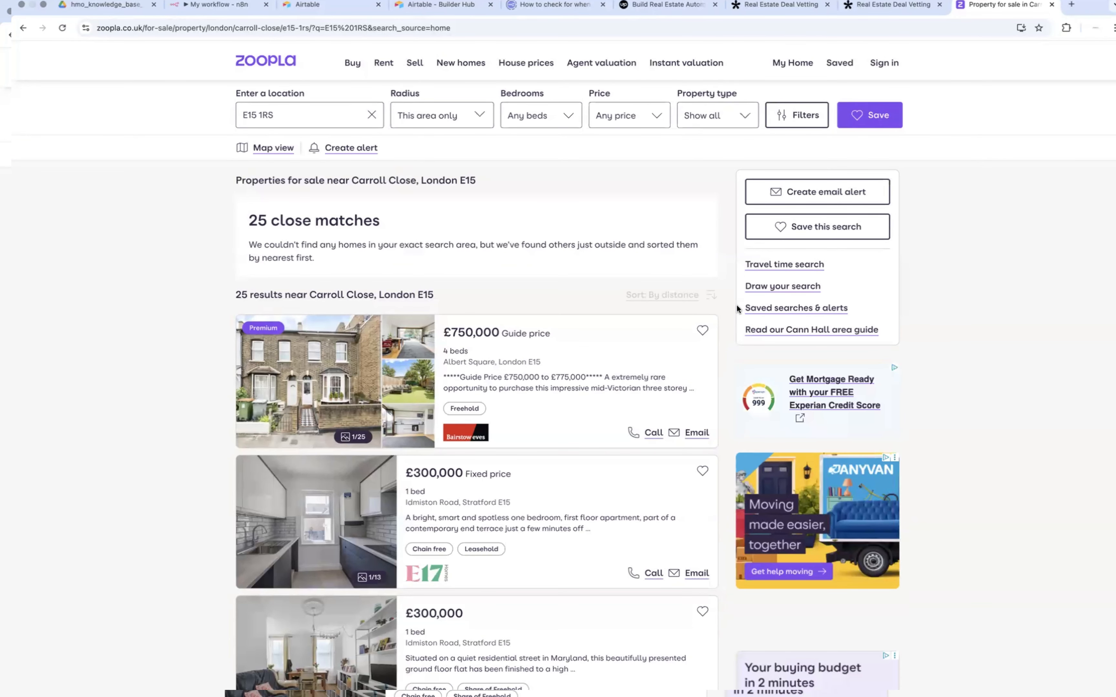
Step: Browse the for-sale listings near the searched postcode, checking their prices, bedroom counts, and street locations
scroll(727, 311, down, 5)
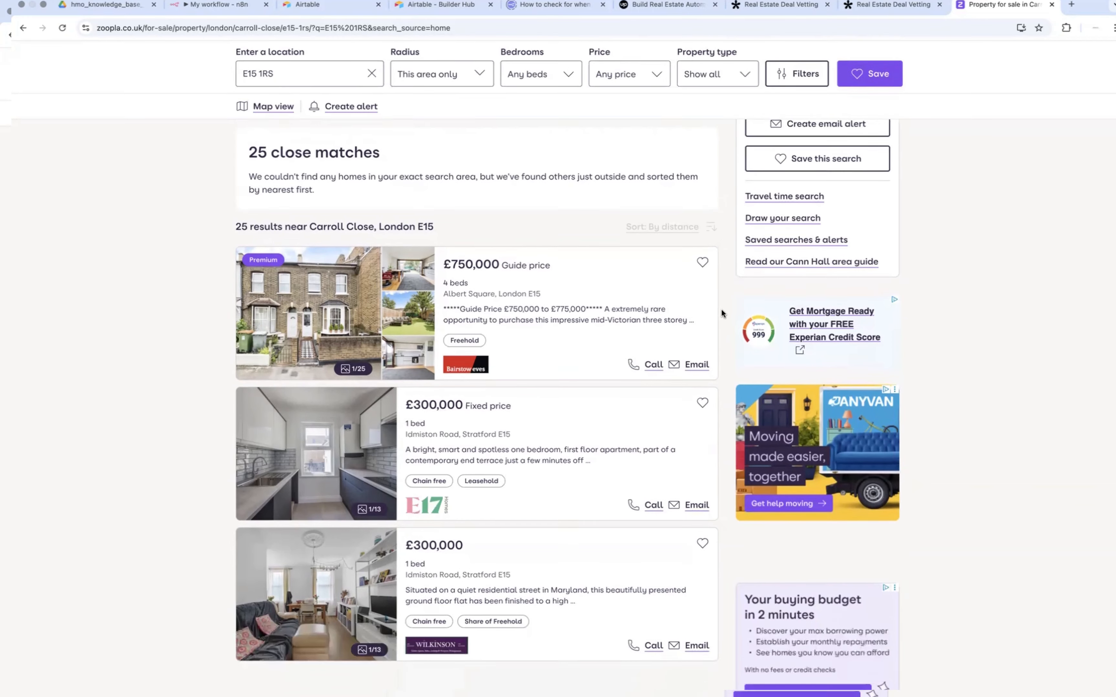
scroll(497, 415, down, 20)
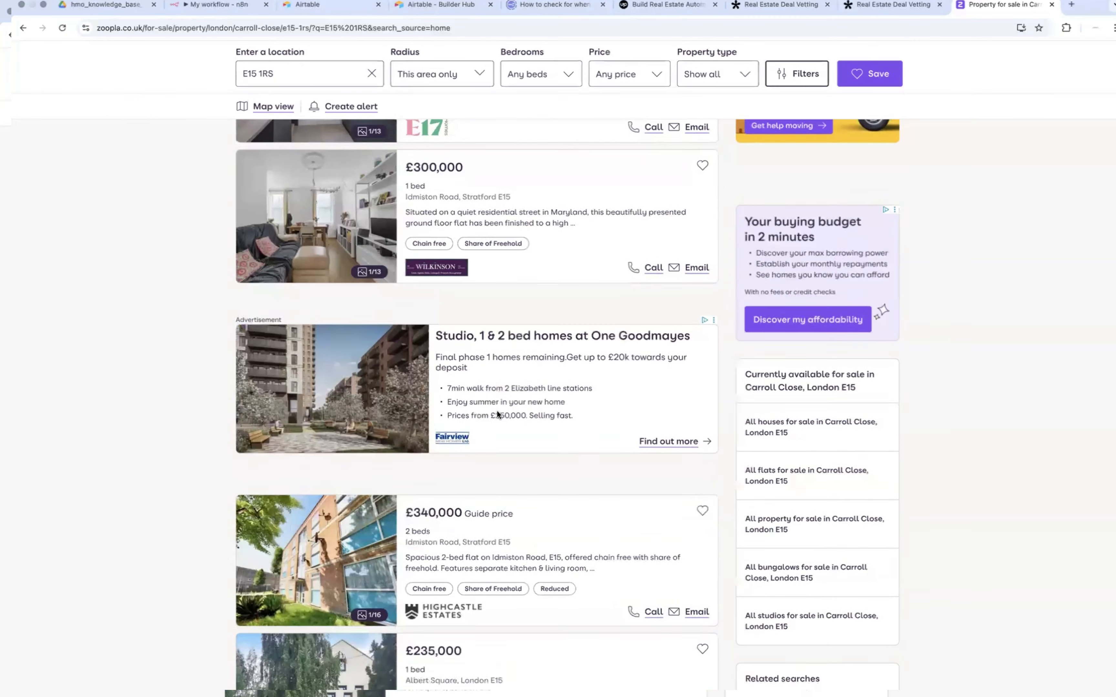
scroll(496, 414, down, 1)
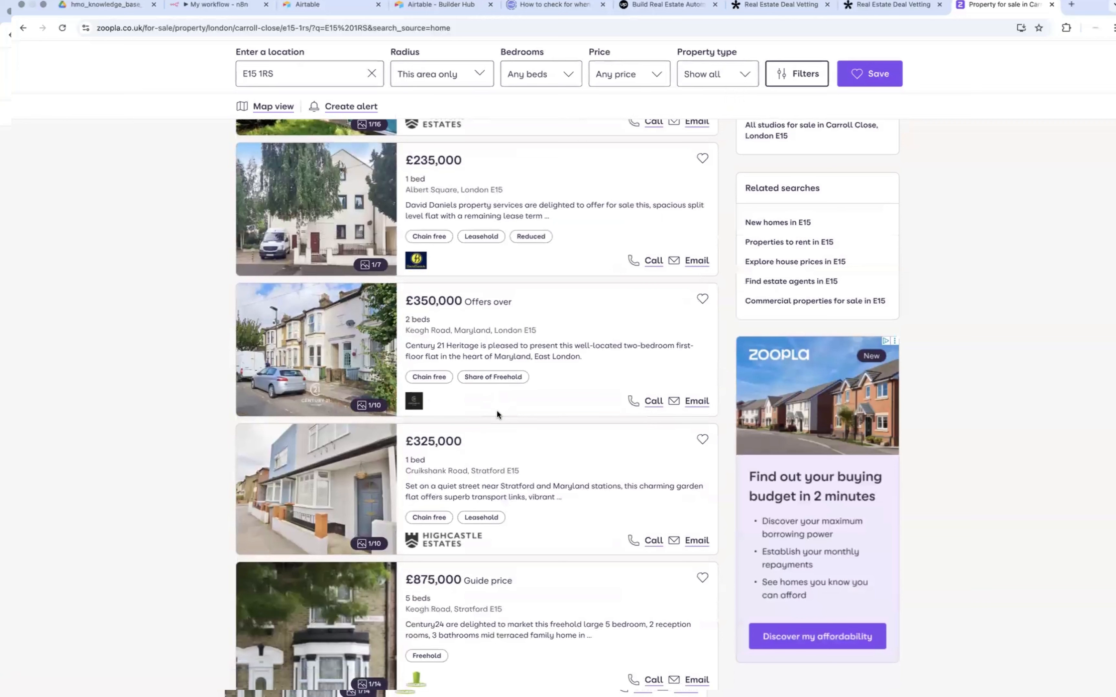
scroll(497, 413, down, 6)
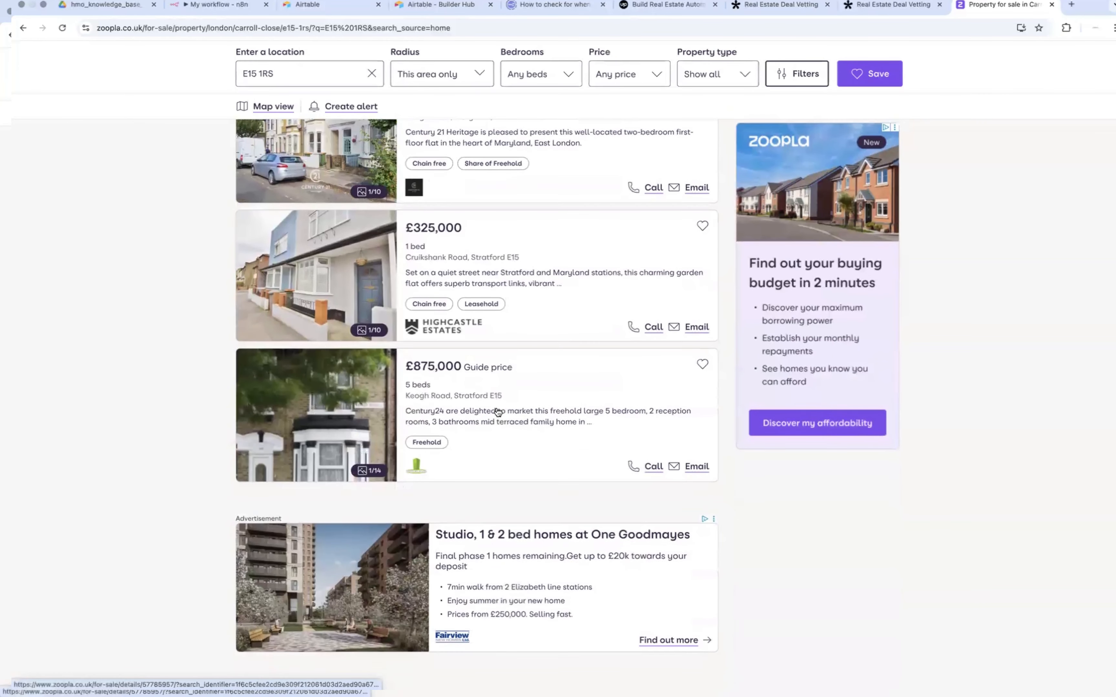
scroll(497, 412, down, 3)
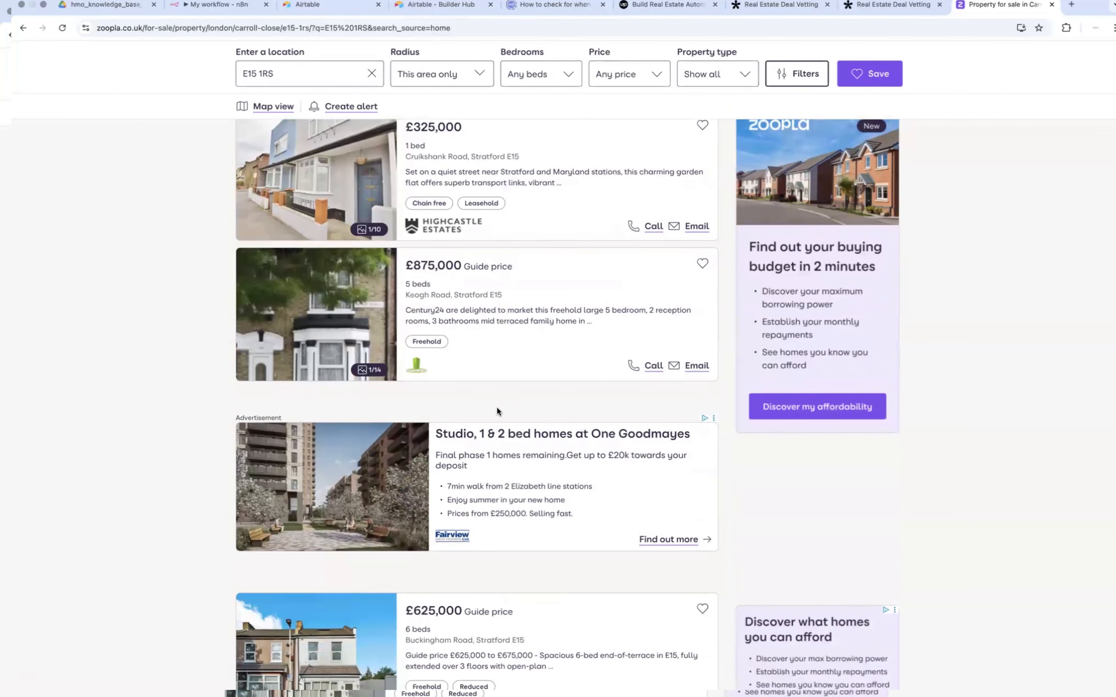
scroll(497, 411, down, 1)
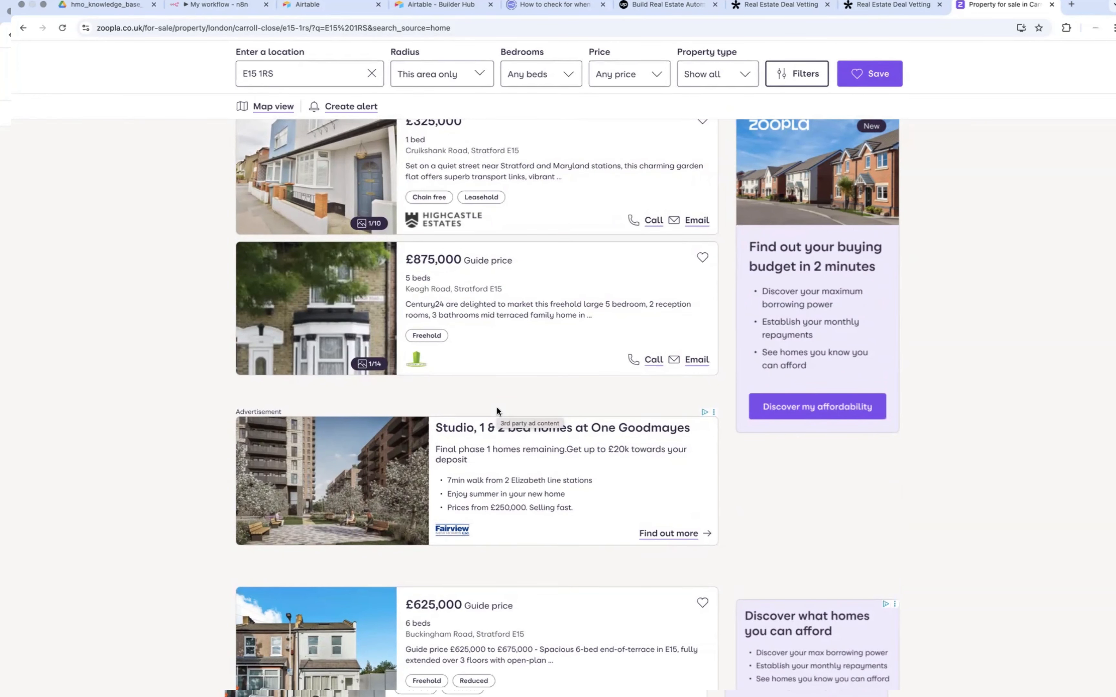
key(ctrl+Left)
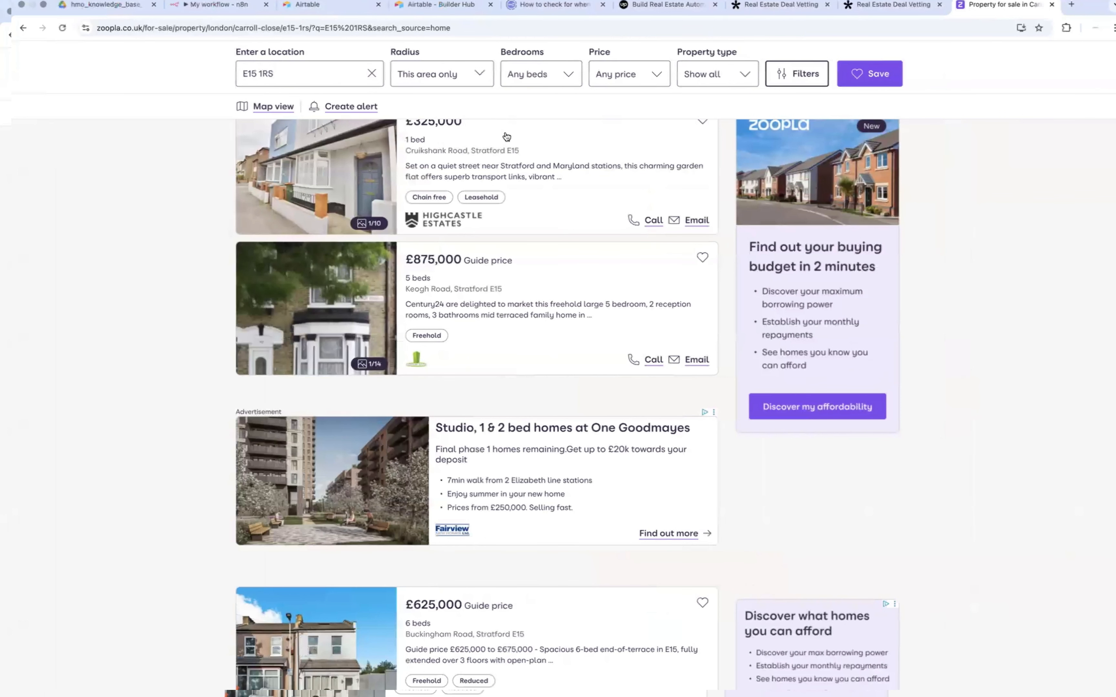
Step: Search the web for "rent-o-meter api" and open the Rentometer API product page
click(483, 27)
text(ren)
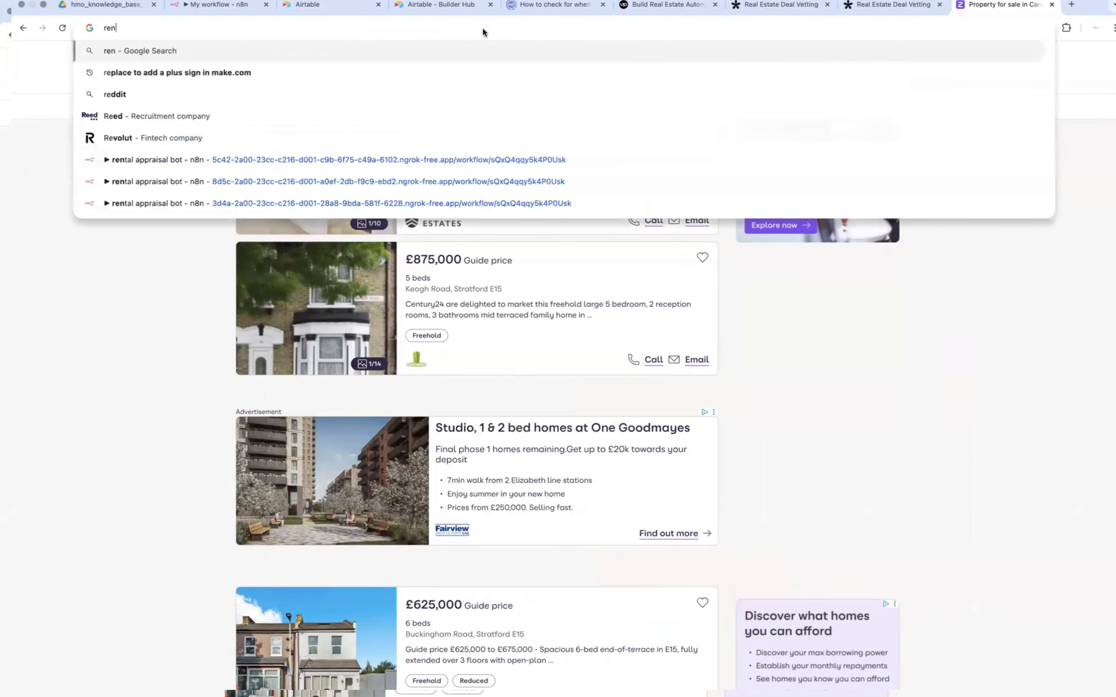
text(t-o-m)
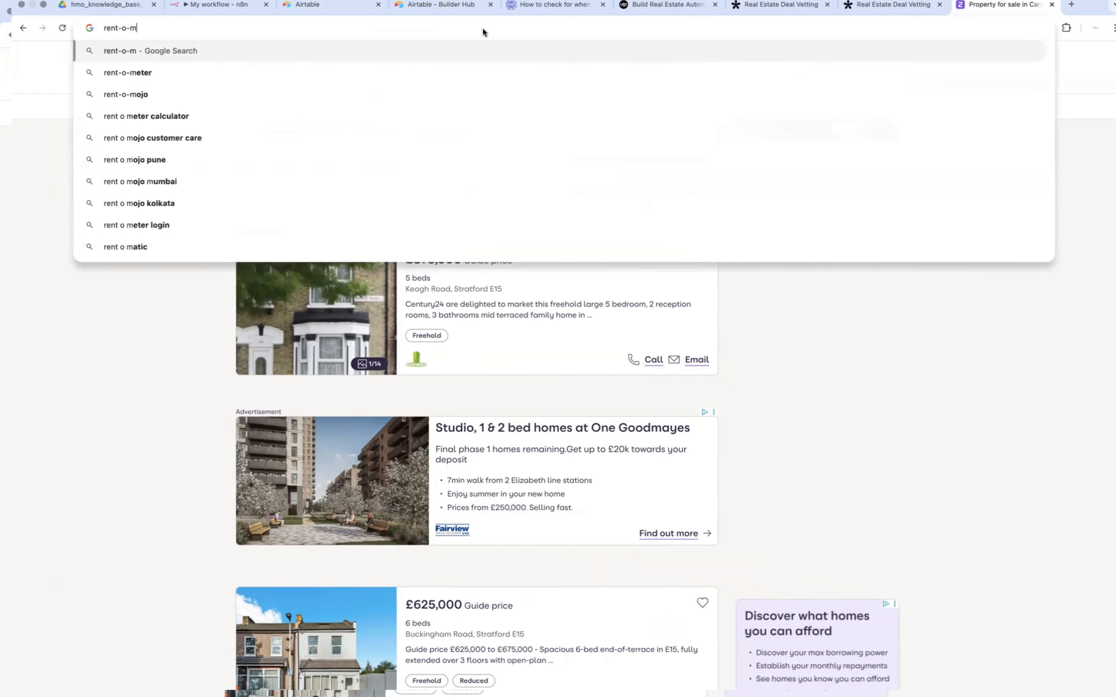
text(eter)
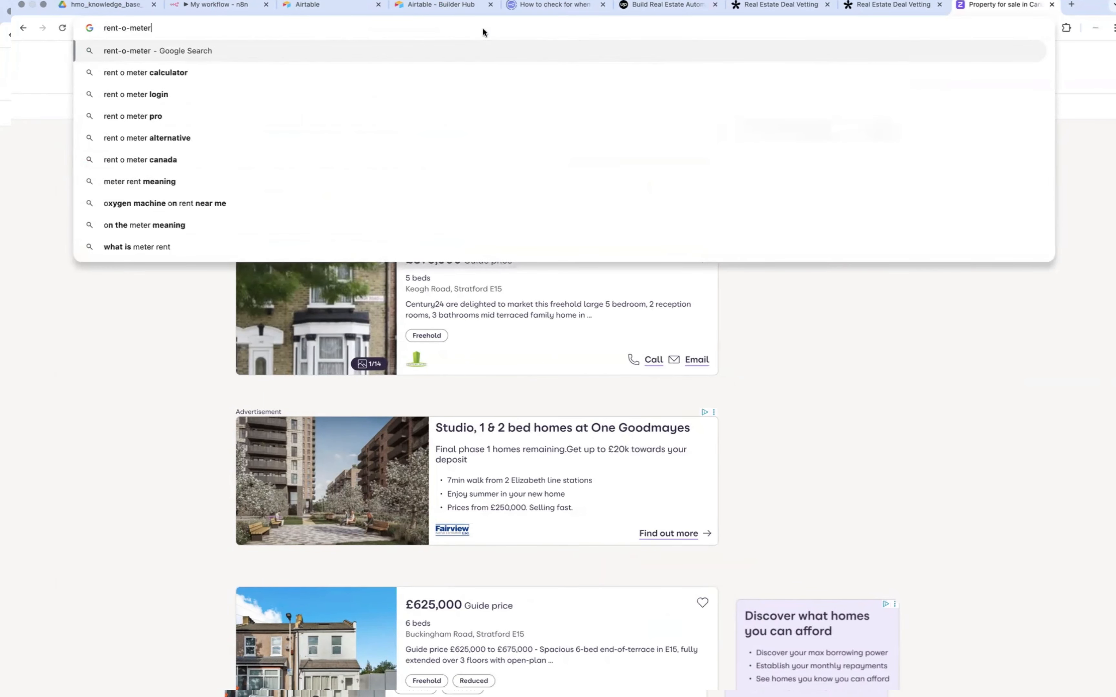
text( api)
key(Return)
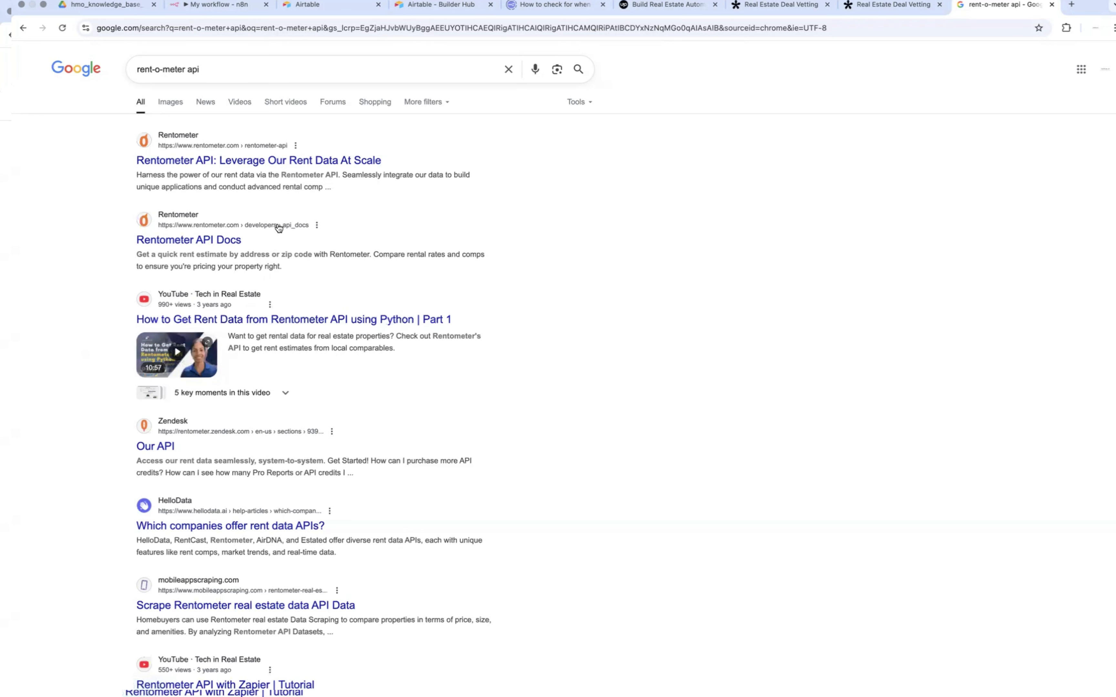
click(253, 166)
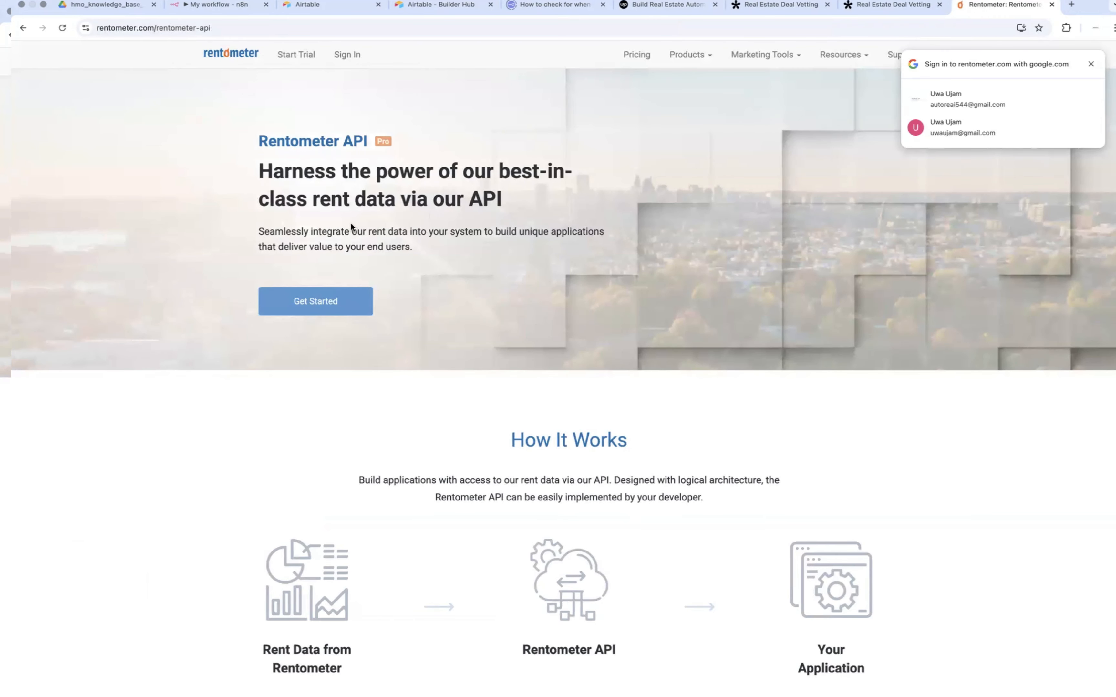
Step: Open Rentometer's pricing page and review the individual plans and their included features
scroll(442, 263, down, 2)
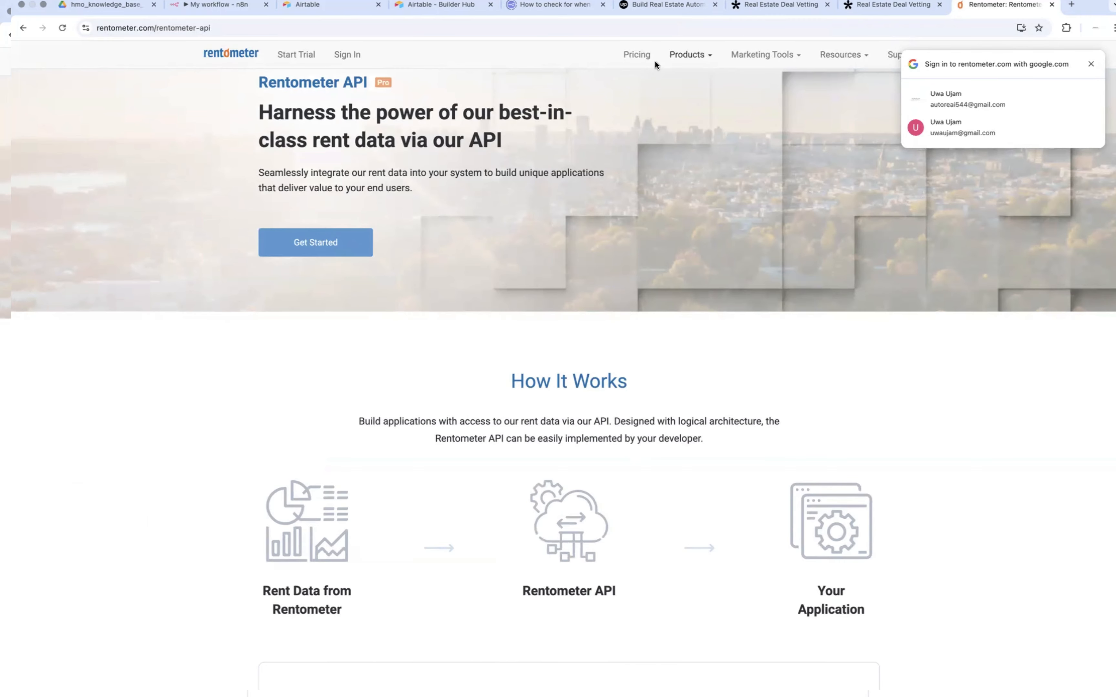
click(644, 54)
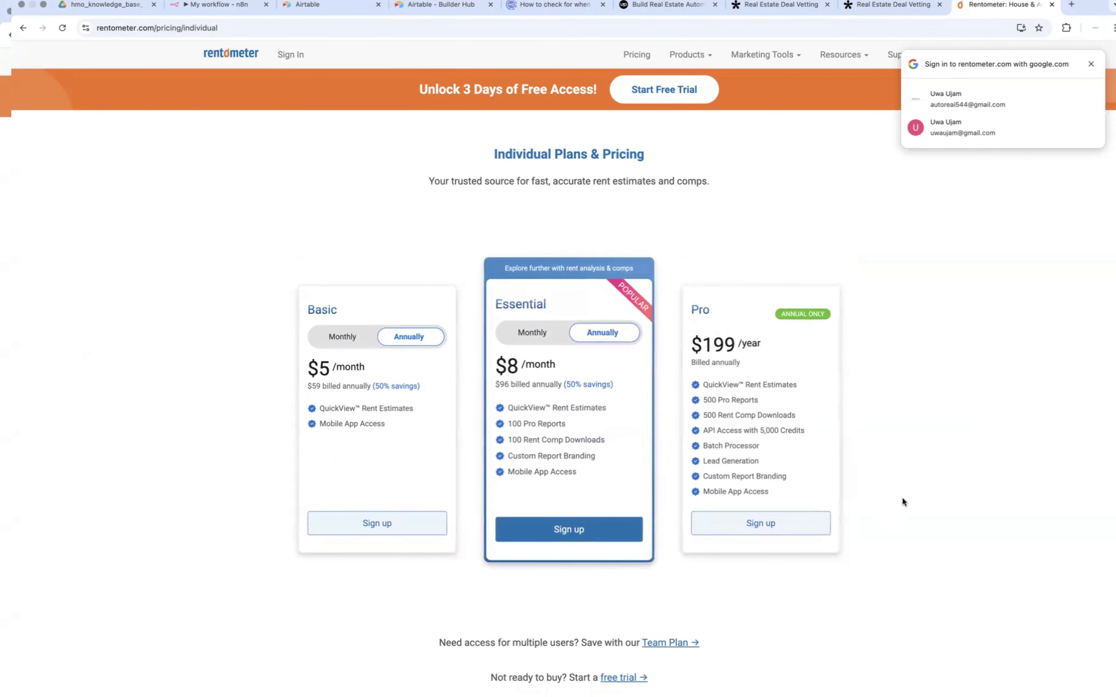
scroll(903, 498, down, 8)
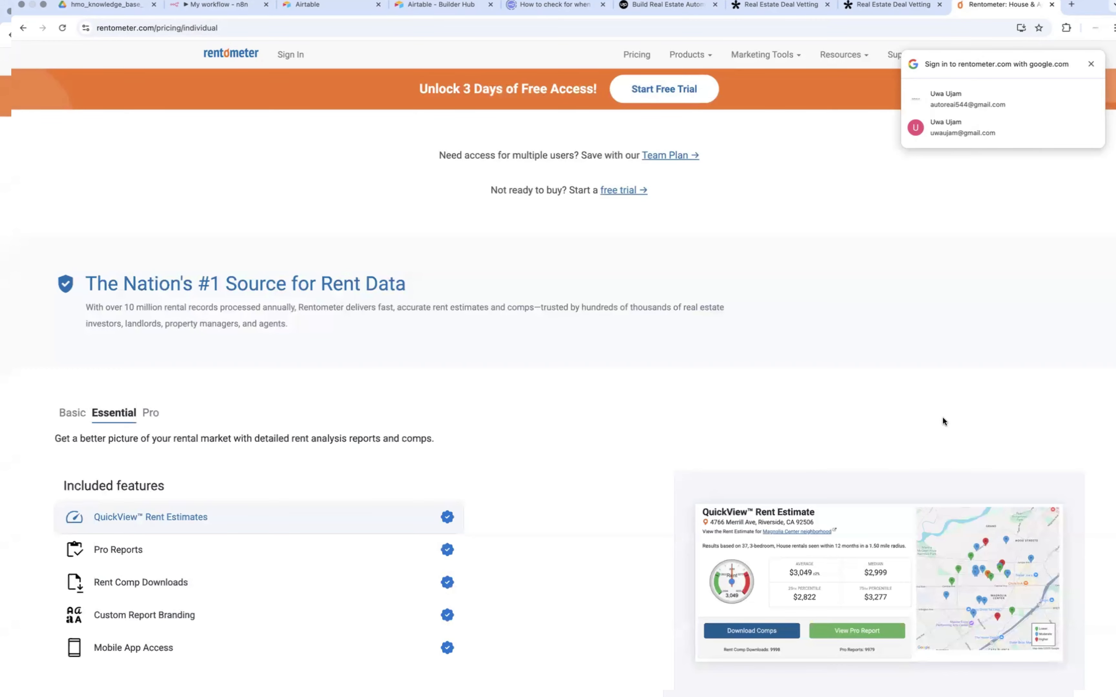
Step: Switch to the Build Real Estate Automation Workflow brief in Notion and review its build steps, highlighting Step 3's save and process data requirements
key(ctrl+Left)
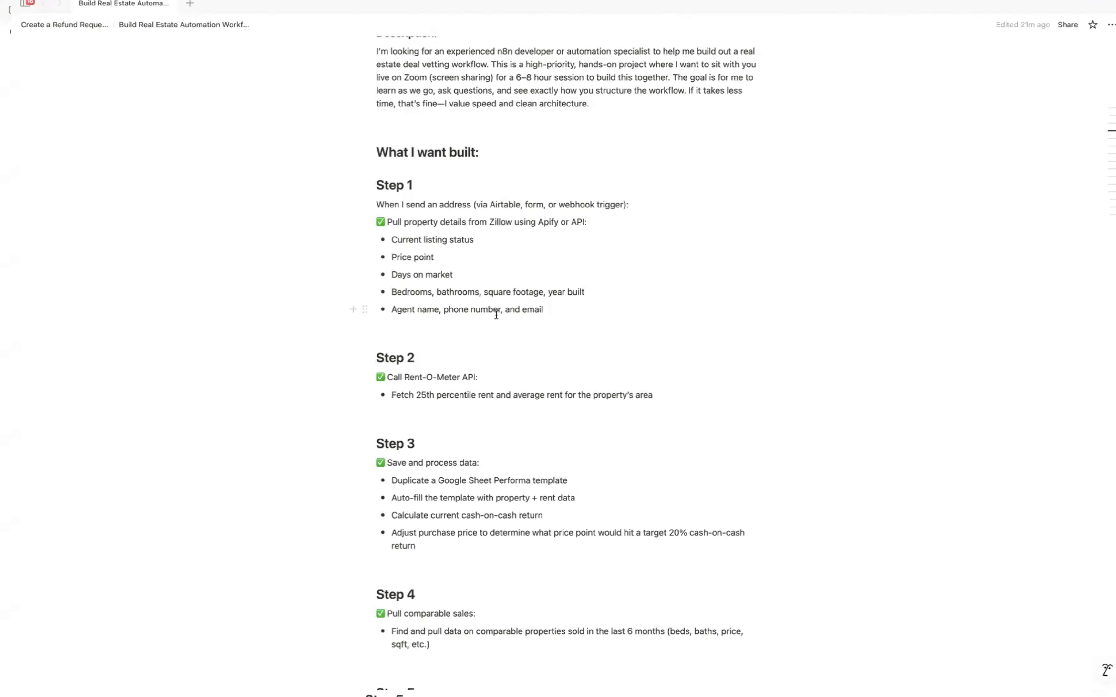
scroll(495, 316, down, 2)
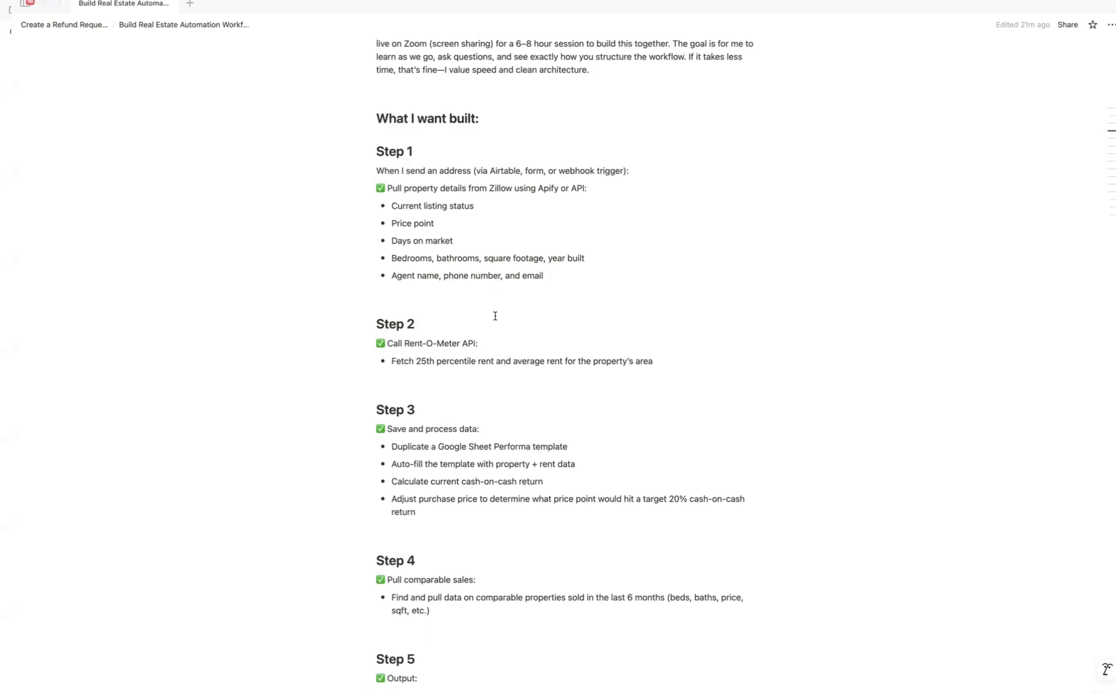
scroll(495, 316, up, 1)
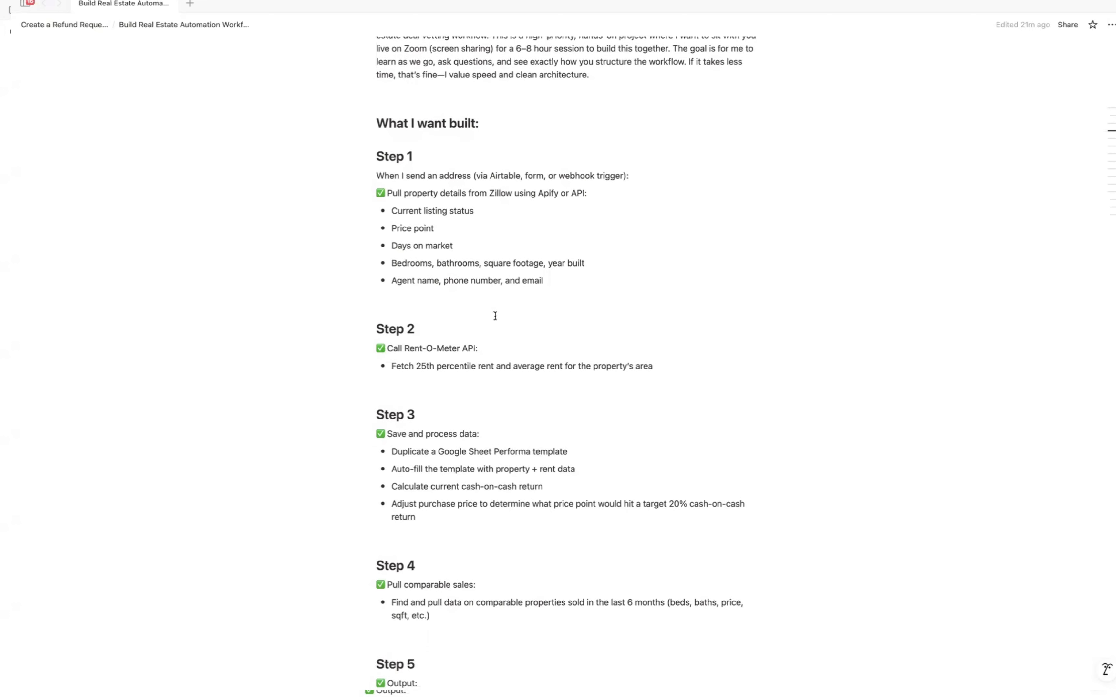
scroll(496, 316, down, 5)
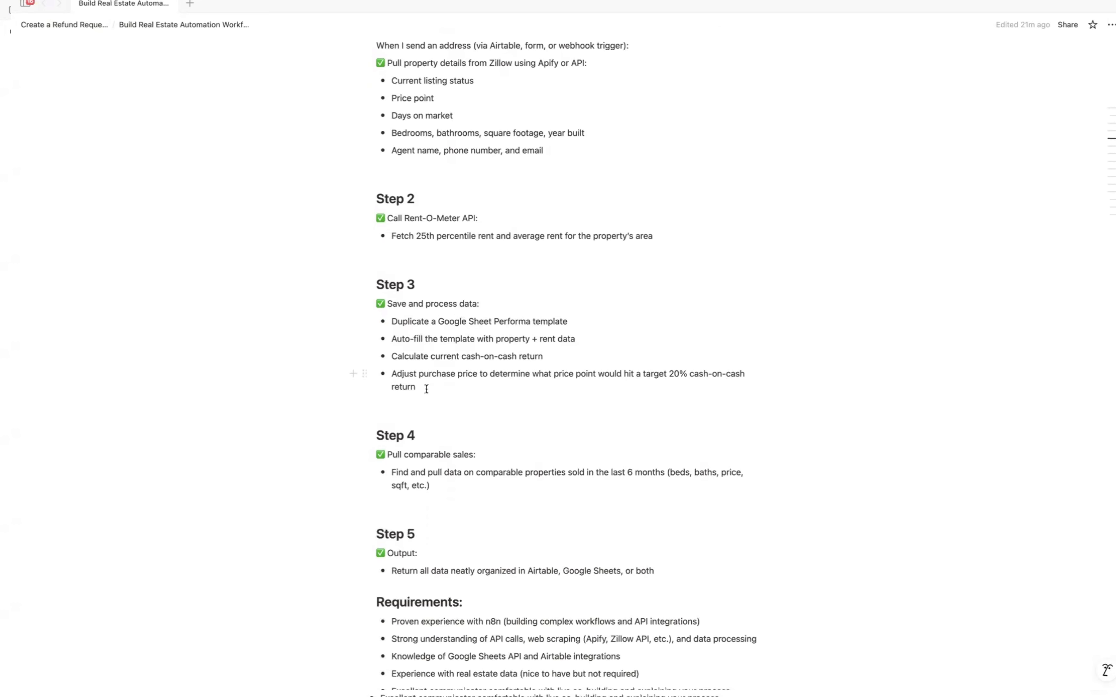
drag(426, 388, 380, 306)
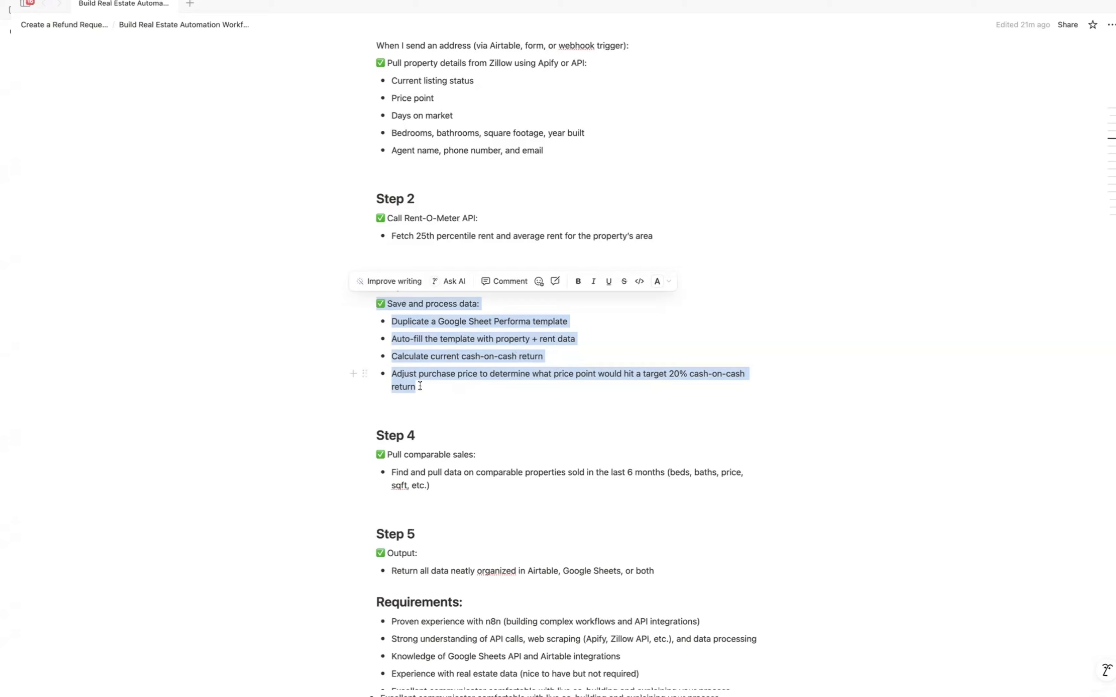
click(337, 420)
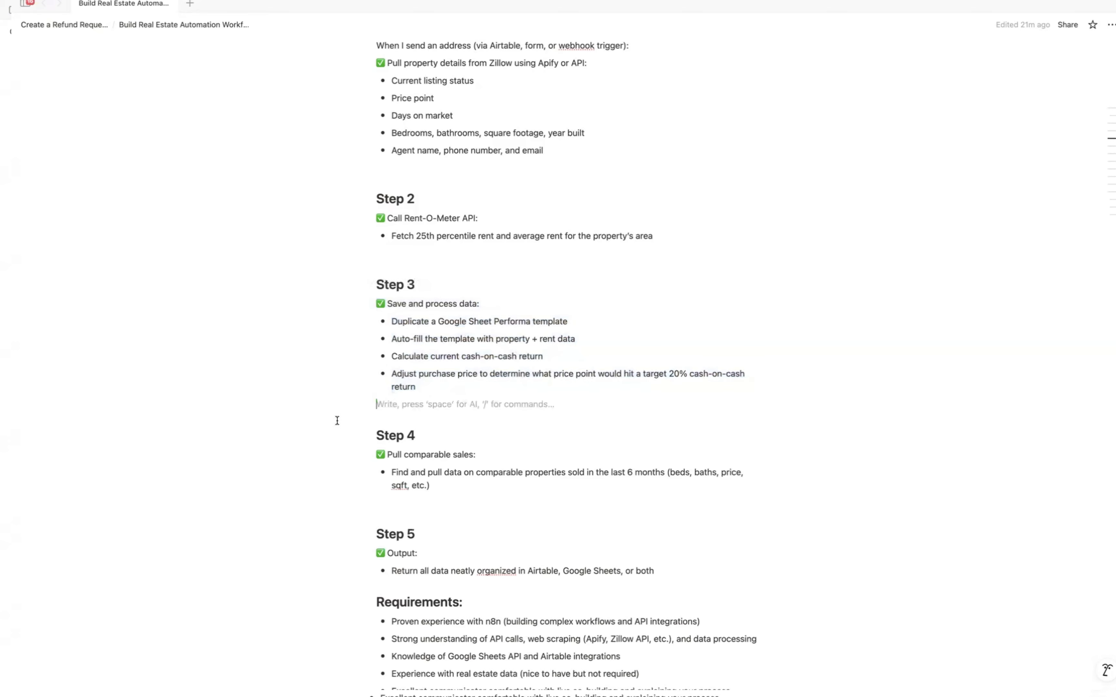
Step: Switch from the project brief back to the Rentometer pricing page in the browser
key(ctrl+Left)
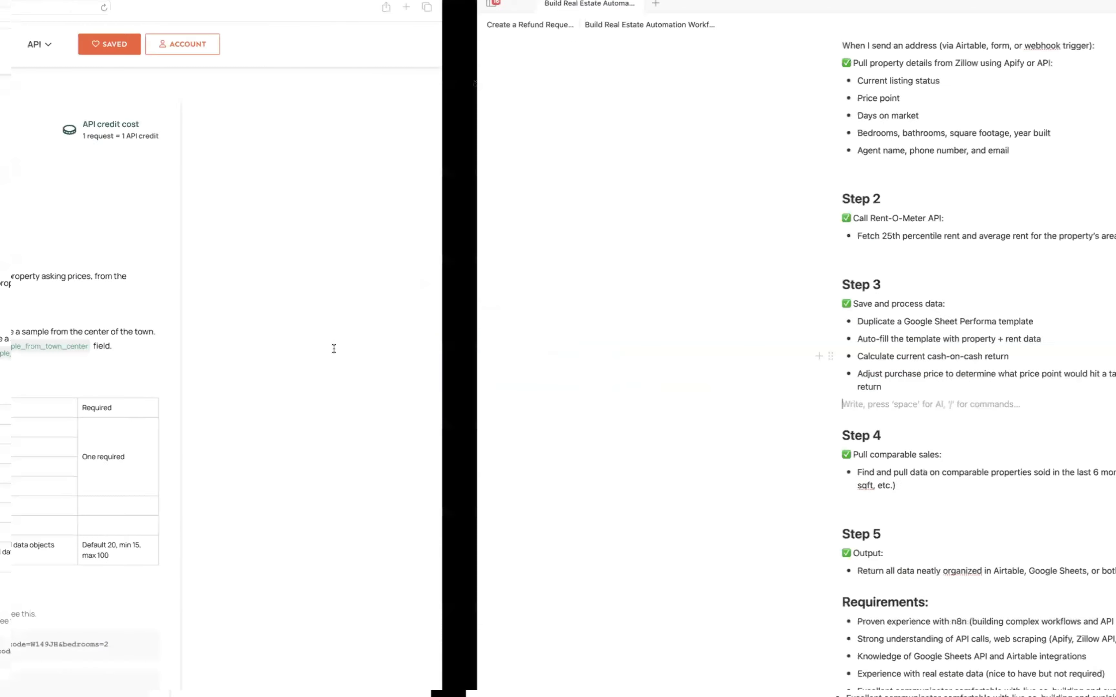
key(ctrl+Right)
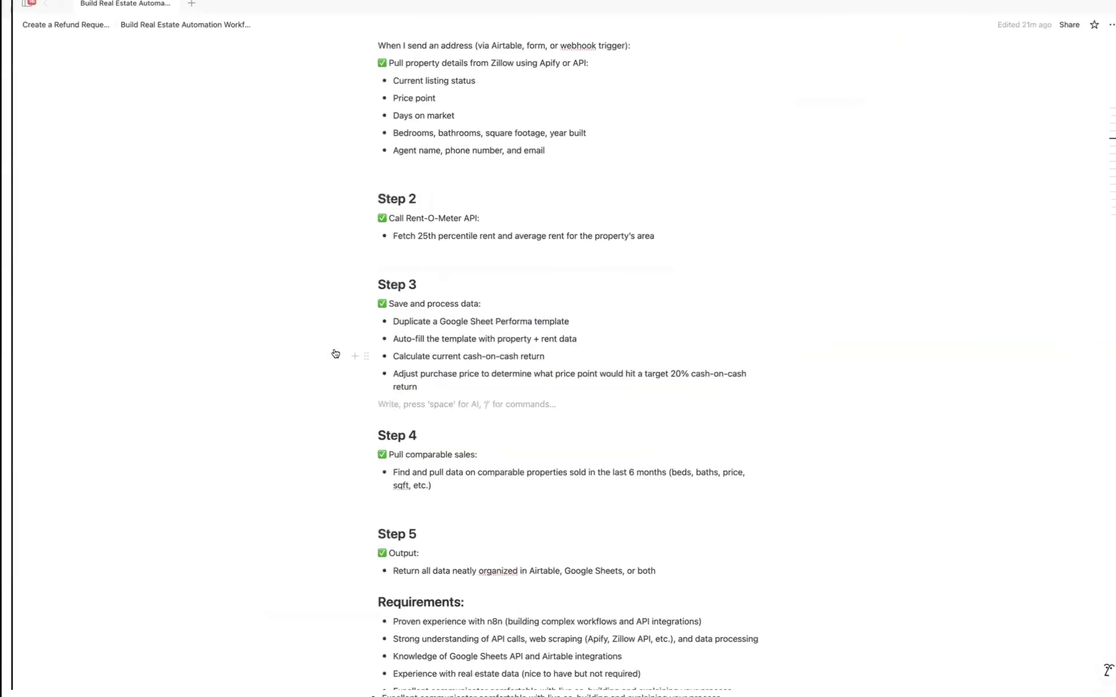
key(ctrl+Right)
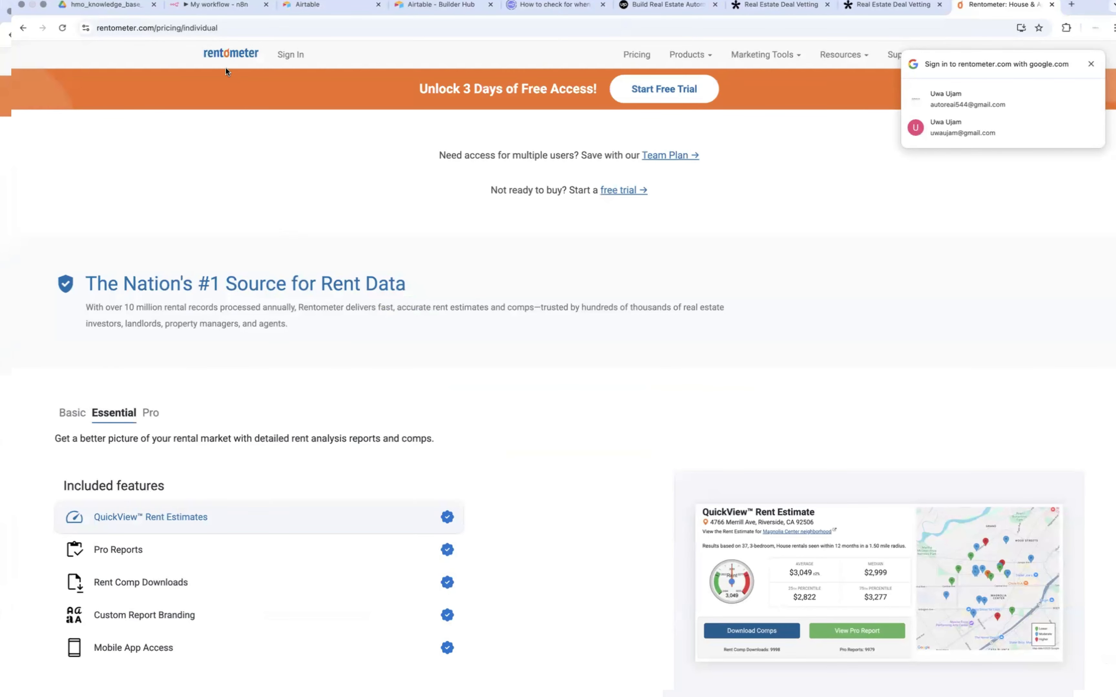